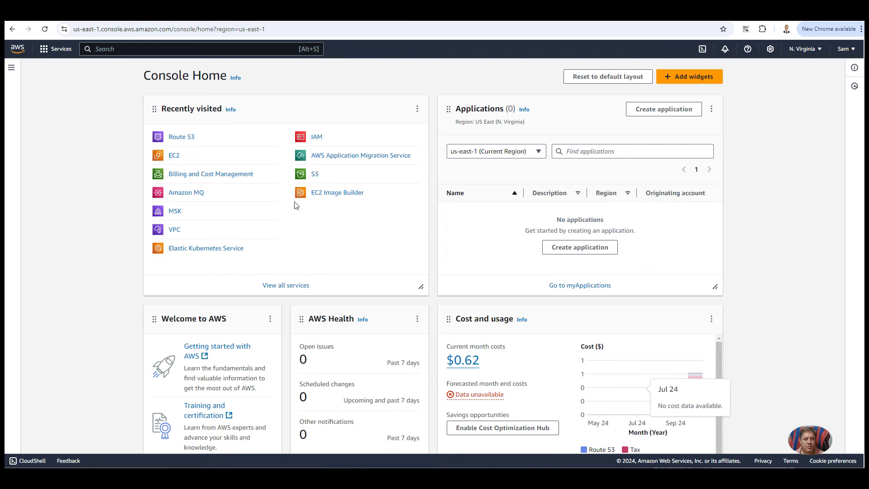
# Step: Open the Amazon MQ service home page in the N. Virginia (us-east-1) region
pyautogui.click(189, 194)
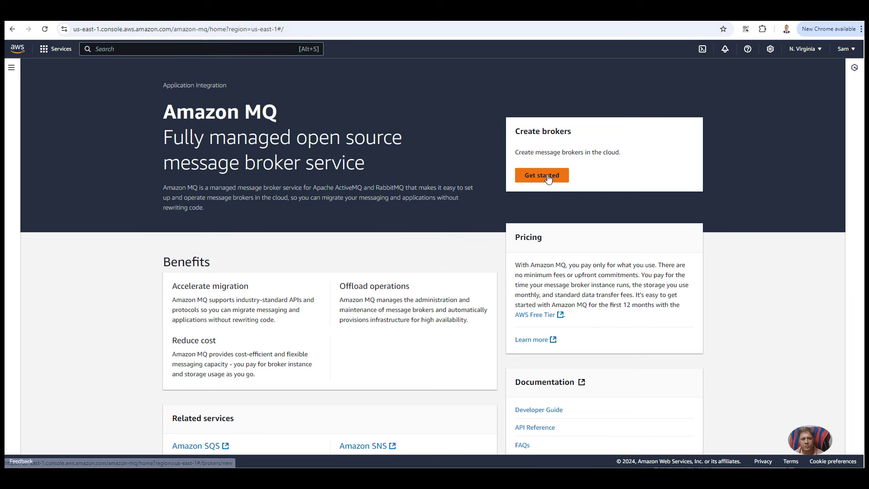
pyautogui.scroll(-2, 466, 209)
pyautogui.scroll(2, 467, 211)
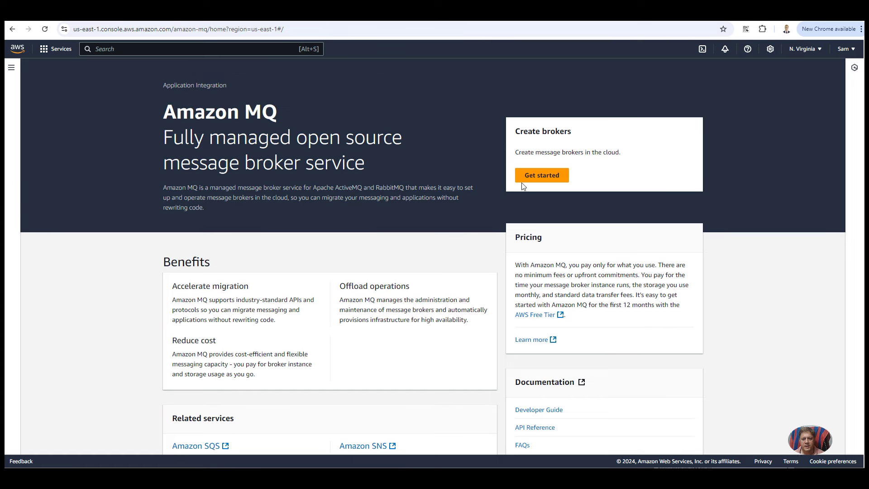
# Step: Start a RabbitMQ broker with Single-instance broker deployment and reach the Configure settings step
pyautogui.click(546, 180)
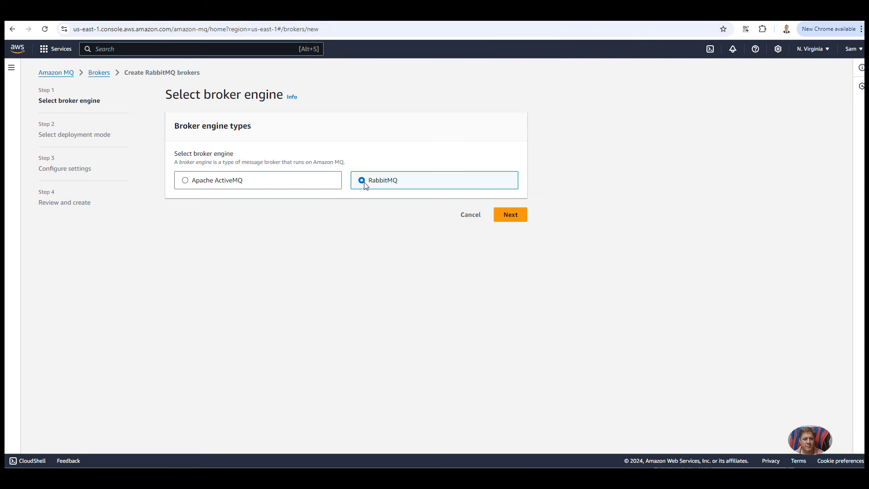
pyautogui.click(508, 215)
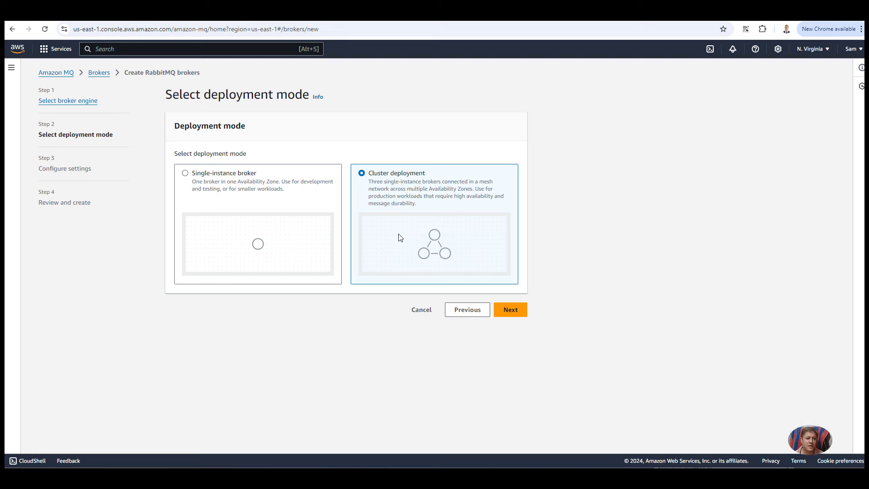
pyautogui.click(186, 174)
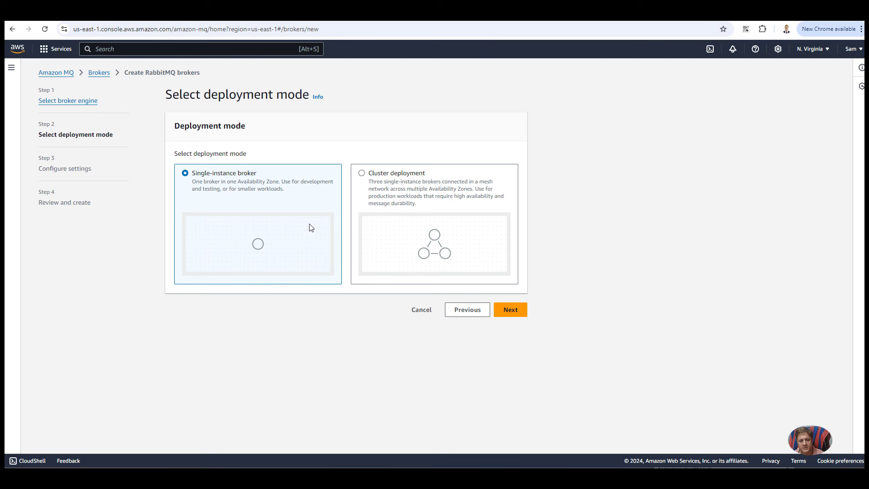
pyautogui.click(523, 303)
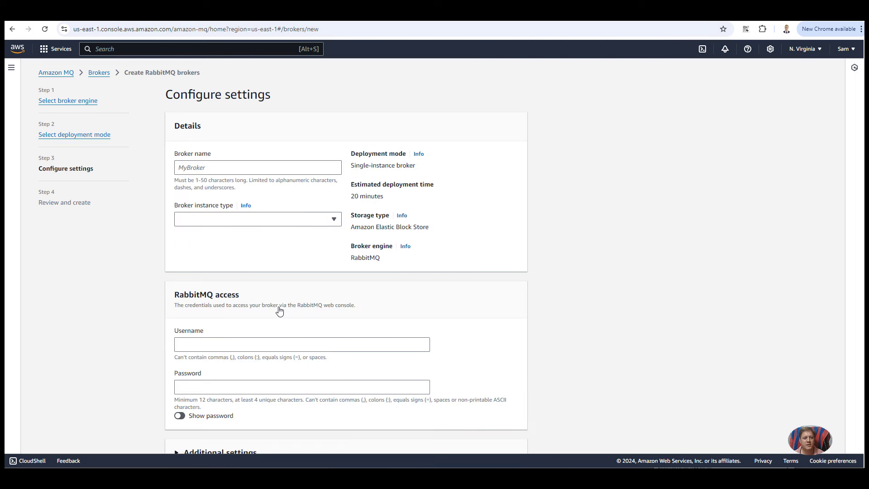
# Step: Name the broker 'sam-rabbitmq-queue' and choose the mq.t3.micro broker instance type
pyautogui.click(200, 170)
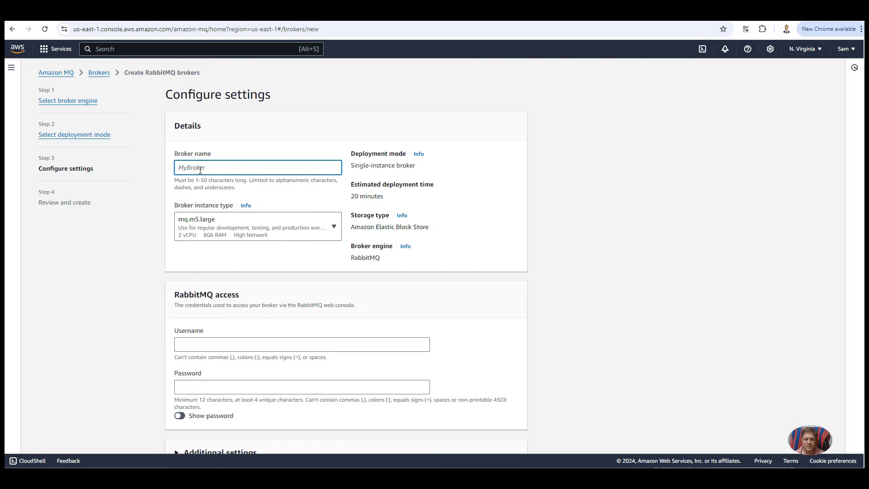
pyautogui.write('sam-rabbitmq-q')
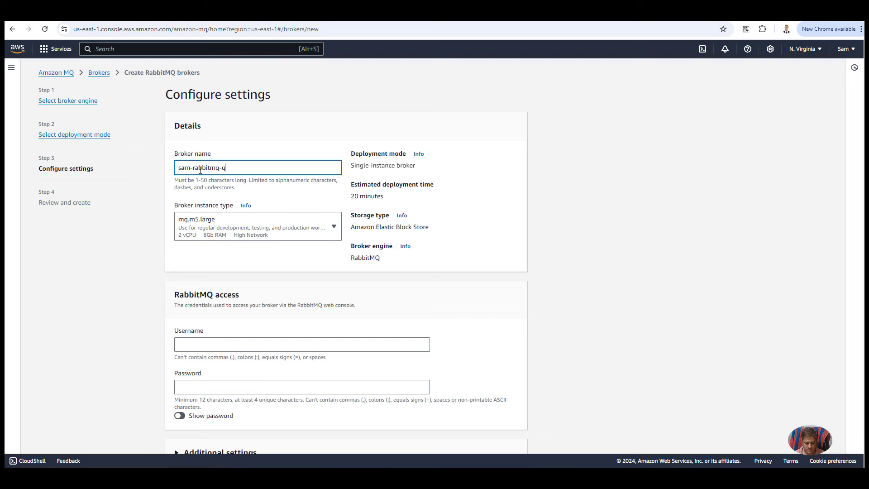
pyautogui.write('ueue')
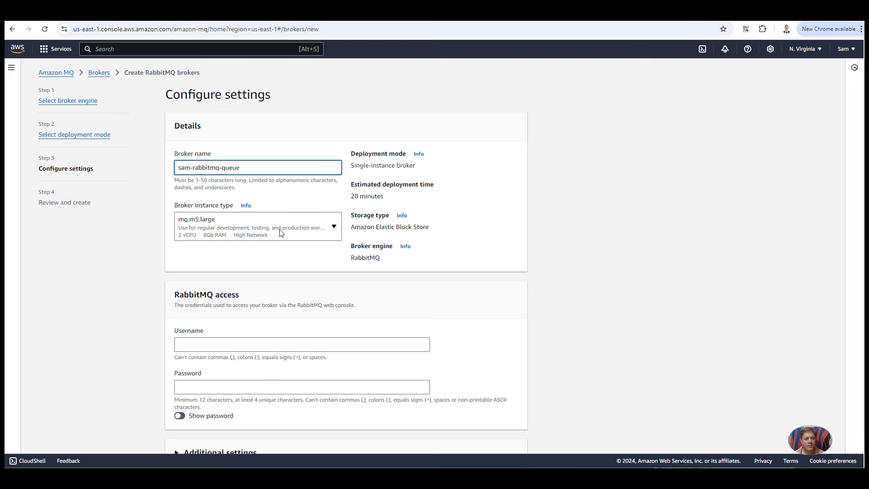
pyautogui.click(334, 229)
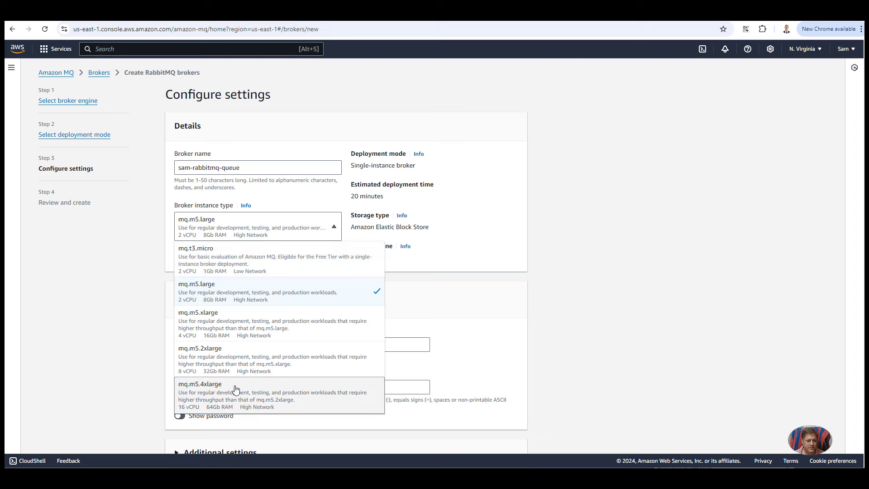
pyautogui.click(204, 259)
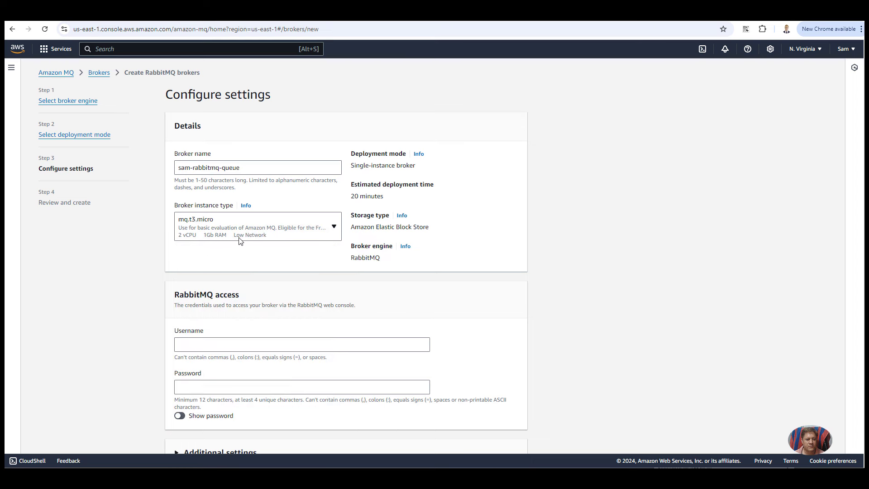
pyautogui.click(318, 233)
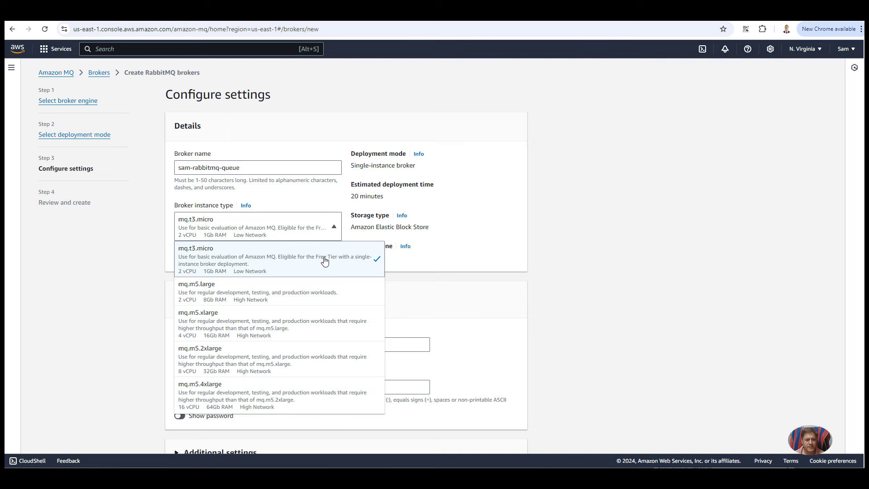
pyautogui.click(325, 261)
pyautogui.scroll(-2, 363, 296)
# Step: Enter the RabbitMQ web console username and a password for the broker
pyautogui.scroll(1, 235, 297)
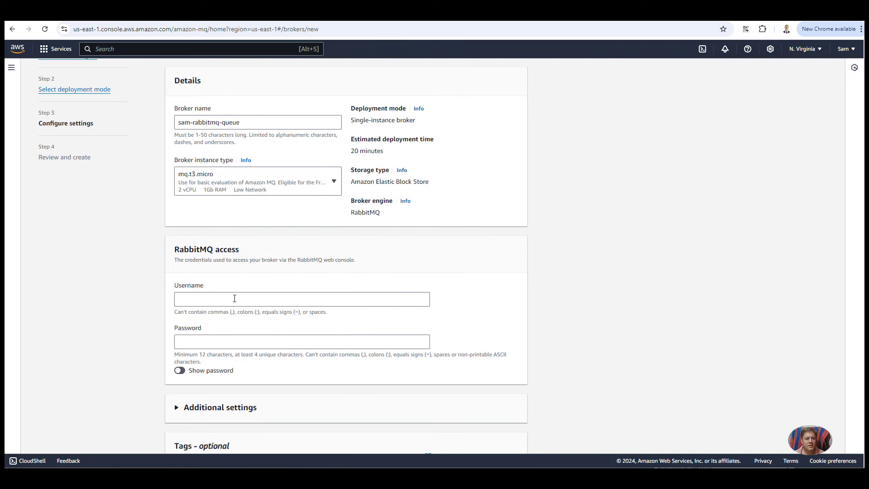
pyautogui.click(235, 298)
pyautogui.press('Tab')
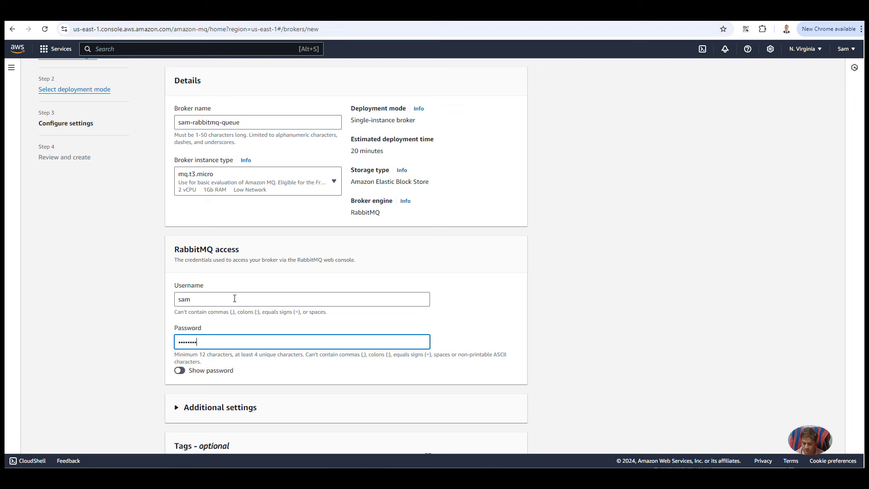
pyautogui.hotkey('ctrl', 'a')
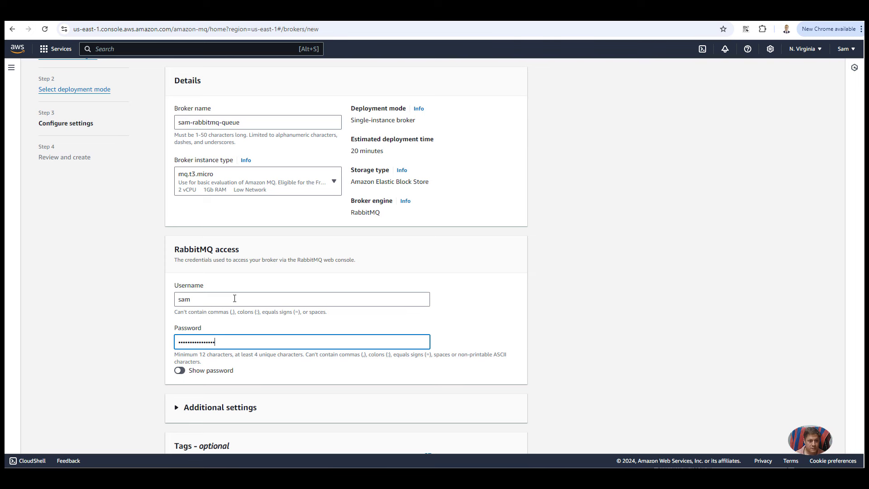
pyautogui.scroll(-3, 246, 297)
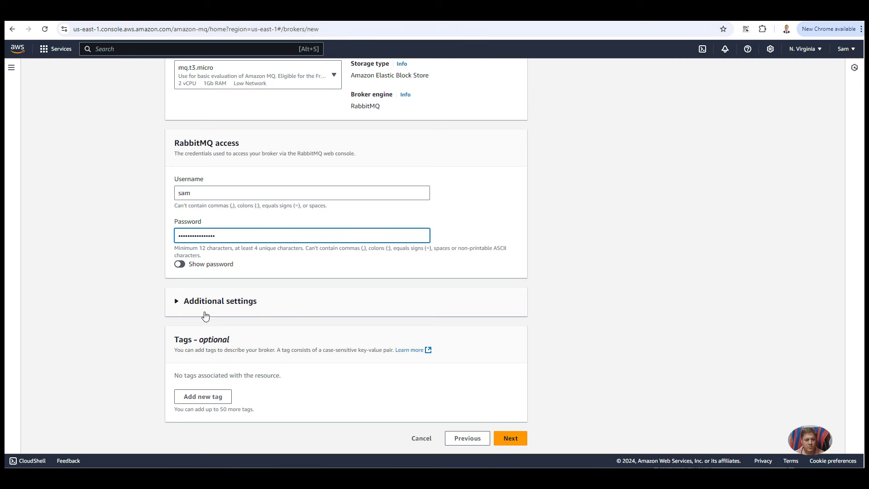
# Step: Expand Additional settings, keeping Public access, the default VPC and AWS owned CMK encryption
pyautogui.click(180, 307)
pyautogui.scroll(-3, 184, 310)
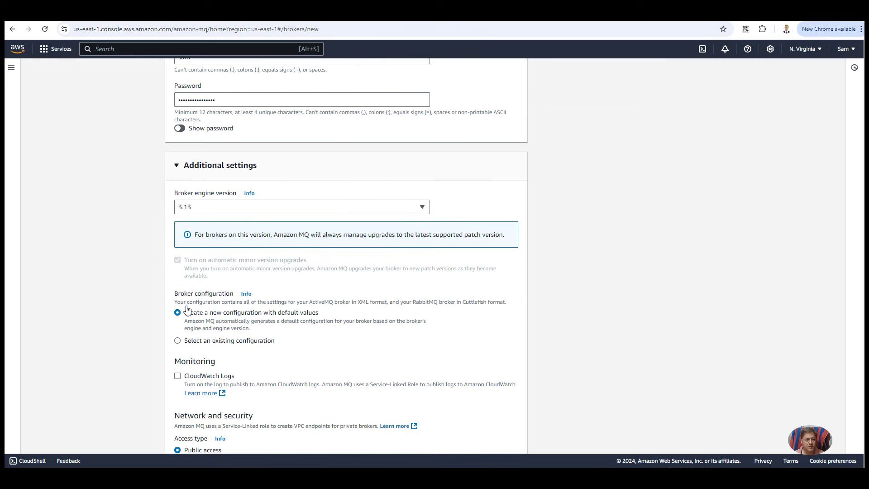
pyautogui.scroll(-4, 285, 277)
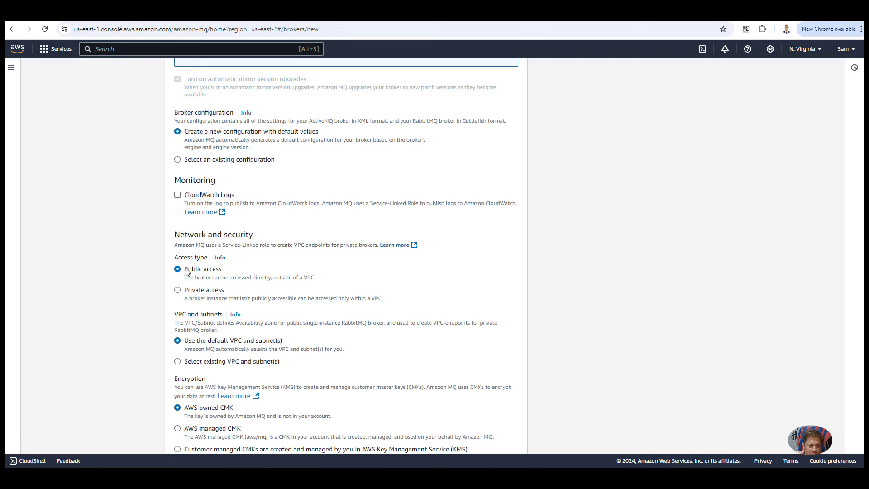
pyautogui.moveTo(185, 269); pyautogui.dragTo(234, 275)
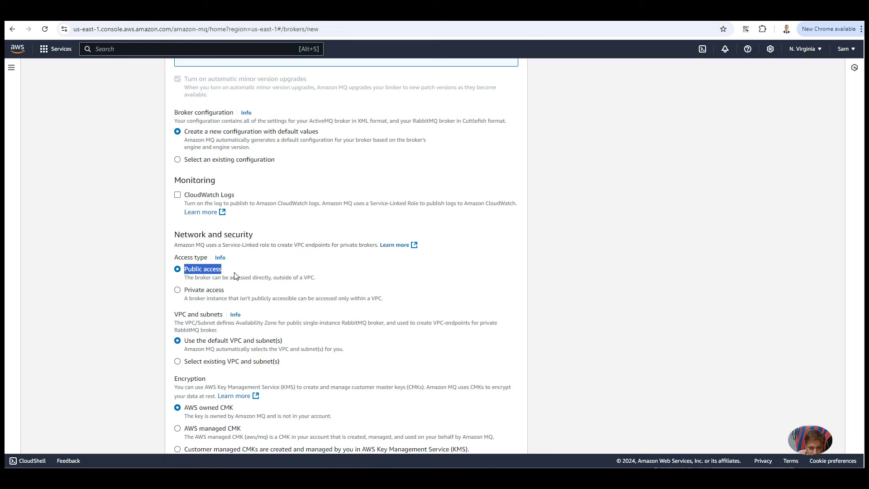
pyautogui.scroll(-1, 235, 276)
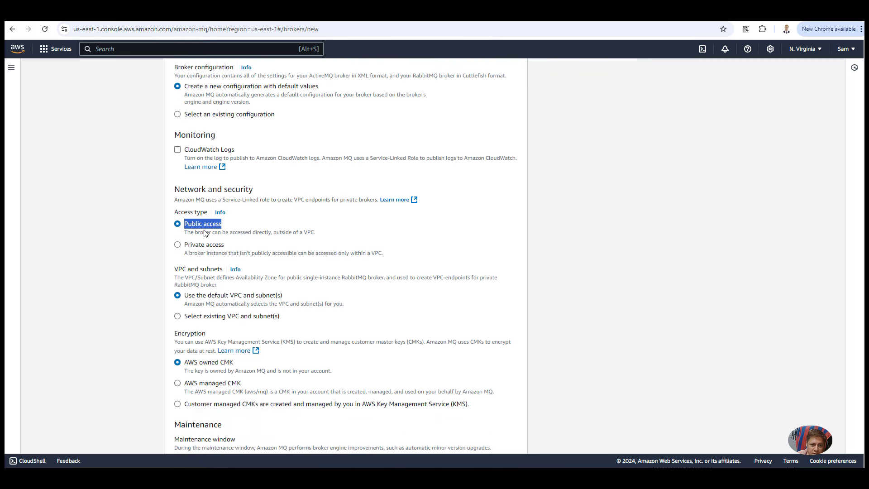
pyautogui.scroll(-2, 205, 233)
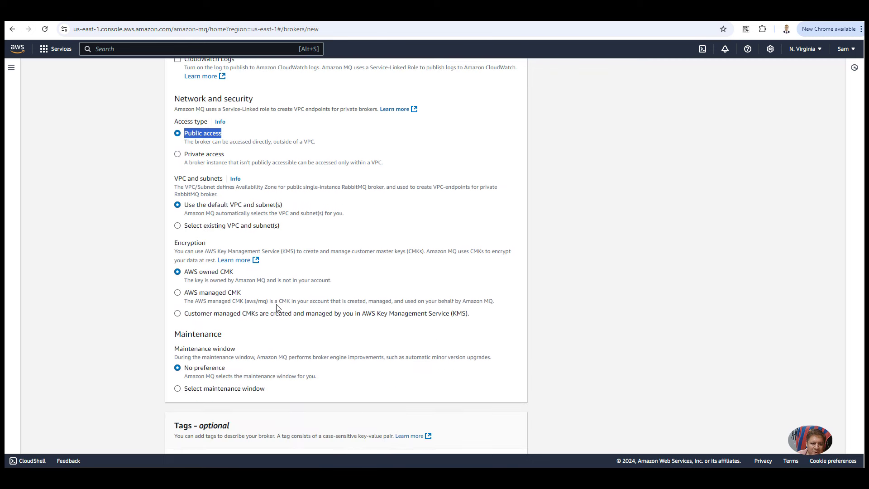
pyautogui.scroll(-2, 299, 292)
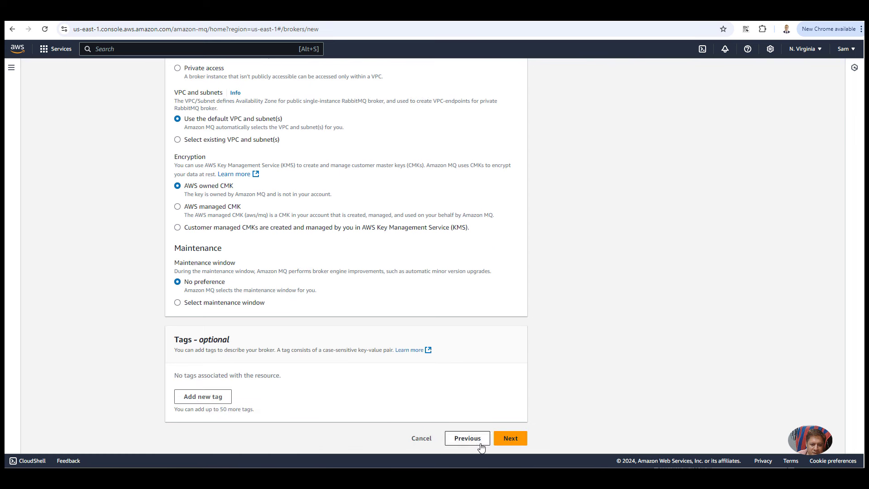
# Step: Review the broker's settings on the Review and create page
pyautogui.click(510, 438)
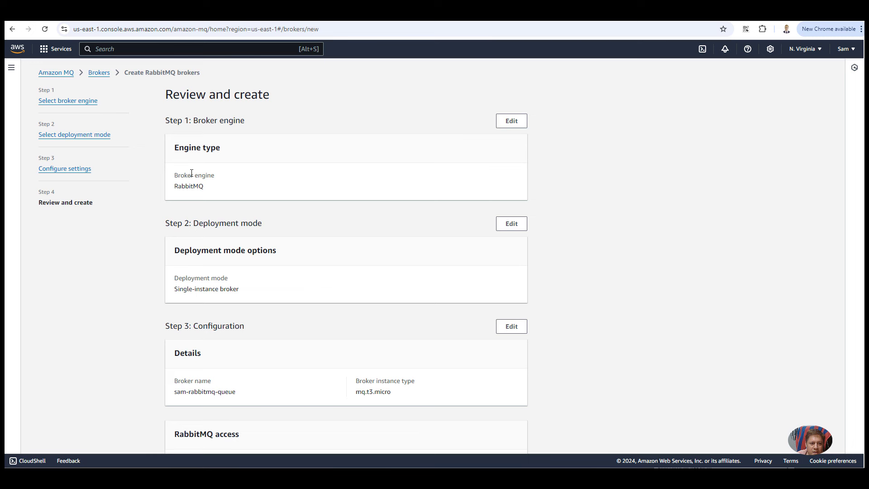
pyautogui.scroll(-2, 194, 199)
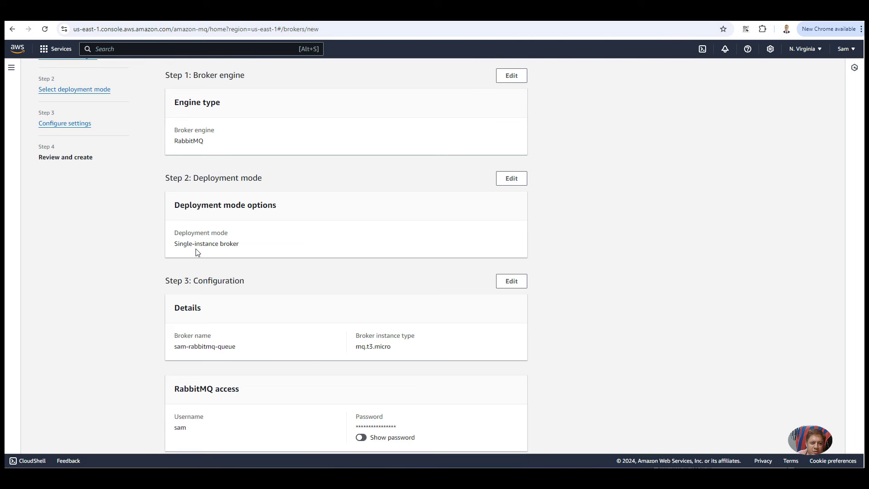
pyautogui.scroll(-3, 197, 253)
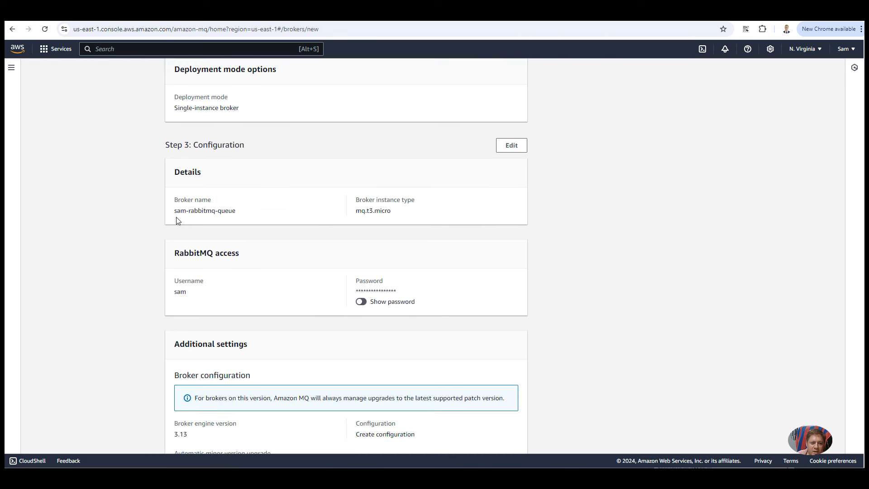
pyautogui.moveTo(186, 211); pyautogui.dragTo(240, 213)
pyautogui.scroll(-2, 238, 281)
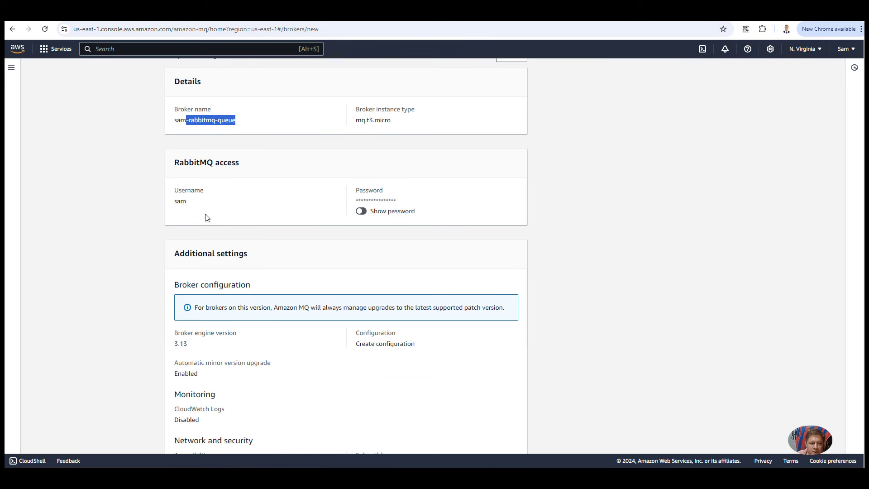
pyautogui.scroll(-6, 368, 303)
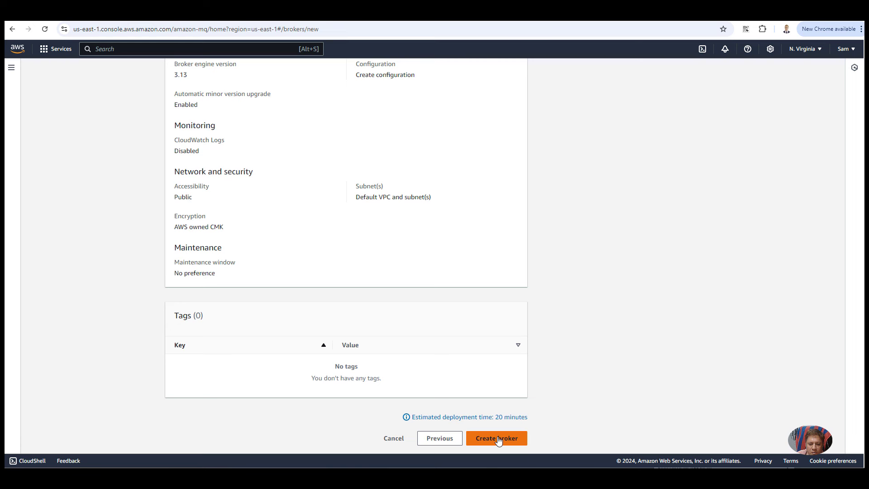
# Step: Create the broker and confirm its Creation in progress status, then return to producer.js
pyautogui.click(498, 439)
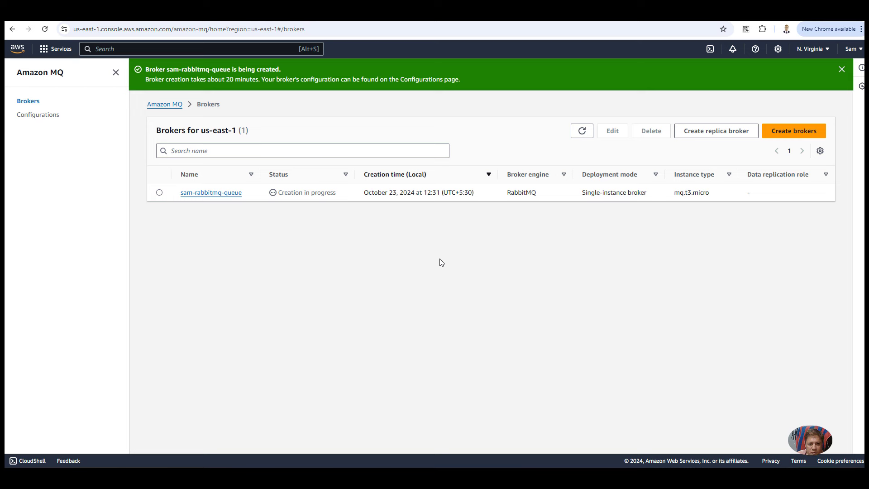
pyautogui.moveTo(337, 193); pyautogui.dragTo(280, 198)
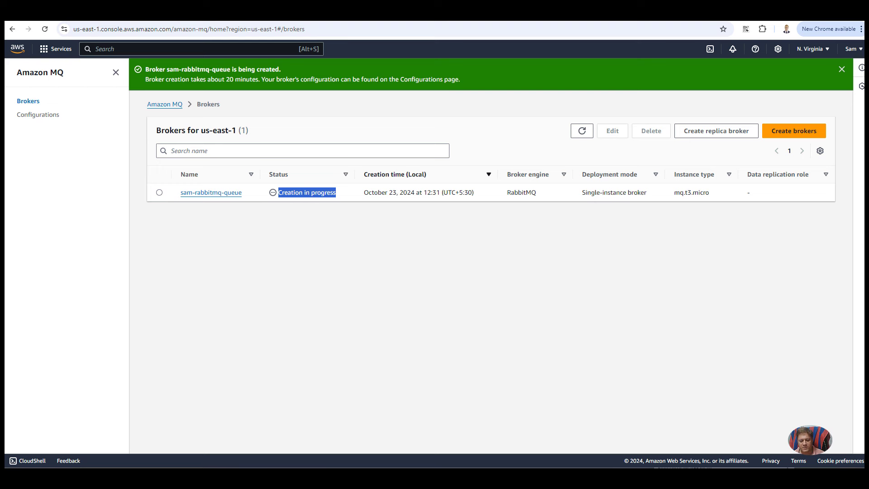
pyautogui.click(546, 435)
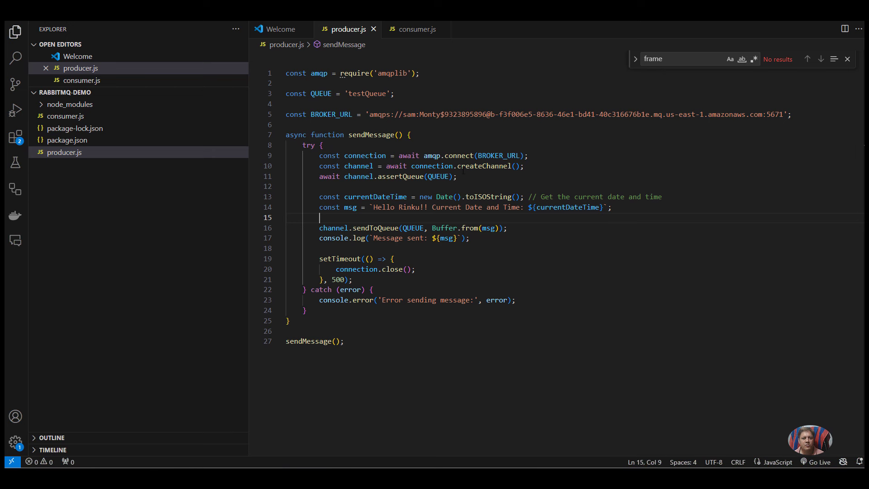
# Step: Leave producer.js's createChannel line and switch to the Medium RabbitMQ-on-AWS article in Chrome
pyautogui.click(463, 170)
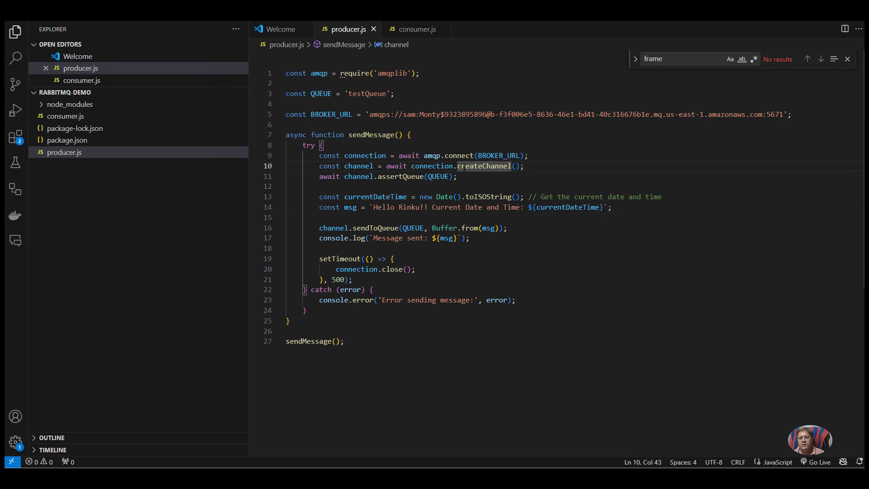
pyautogui.moveTo(463, 169)
pyautogui.moveTo(437, 466)
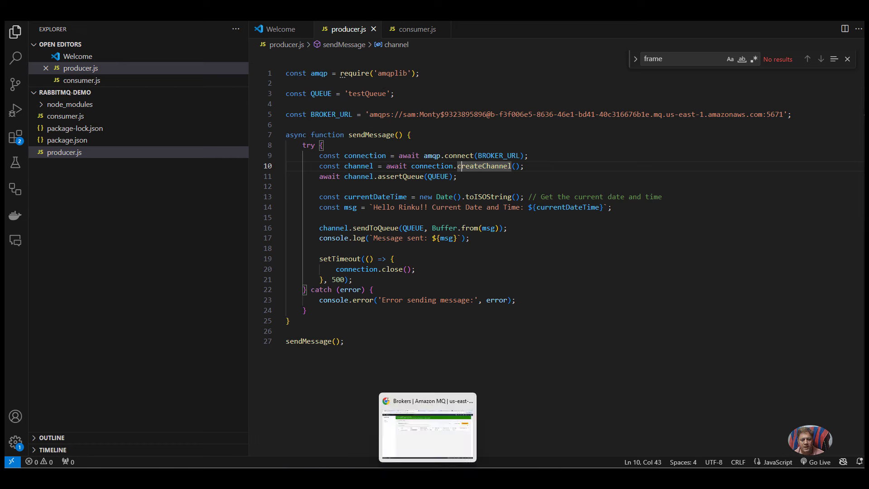
pyautogui.click(445, 452)
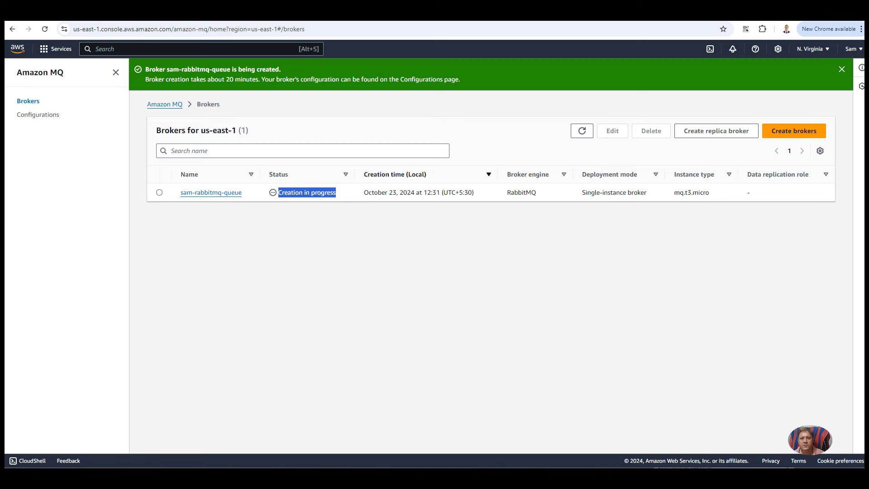
pyautogui.hotkey('ctrl', 'Tab')
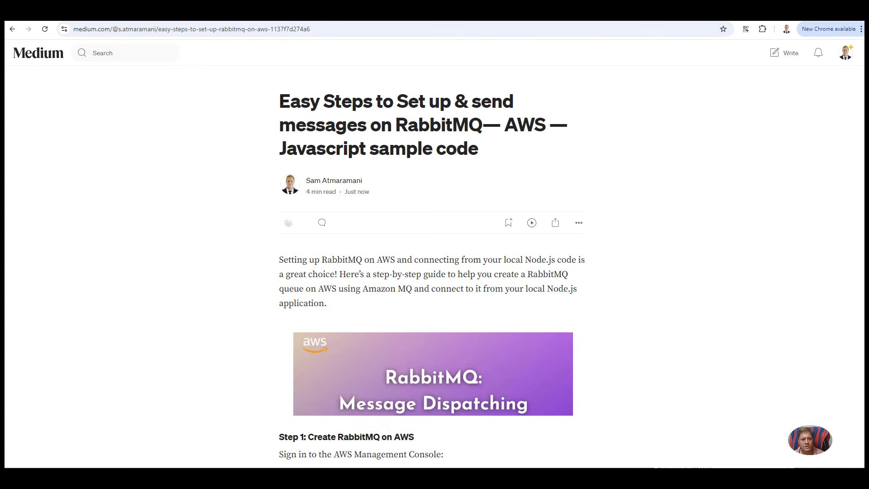
# Step: Read the article's broker-creation steps, highlighting Choose RabbitMQ and the required broker details
pyautogui.moveTo(279, 95); pyautogui.dragTo(473, 175)
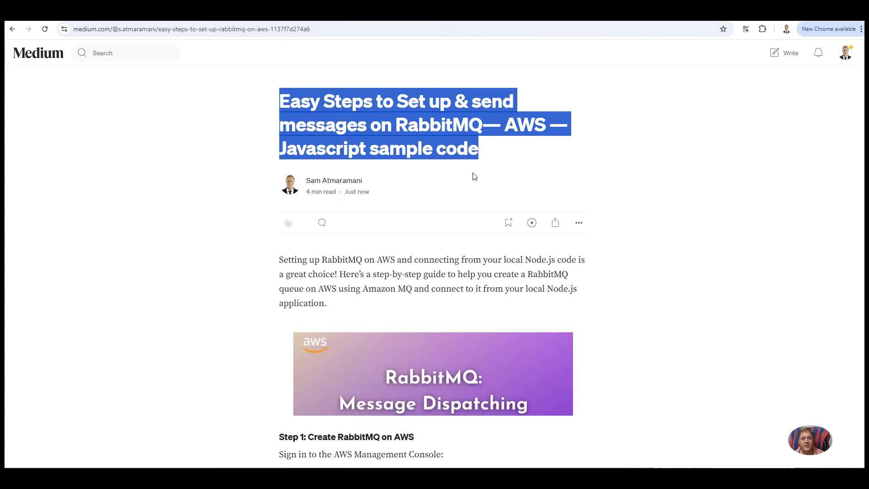
pyautogui.scroll(-1, 439, 235)
pyautogui.scroll(-5, 438, 234)
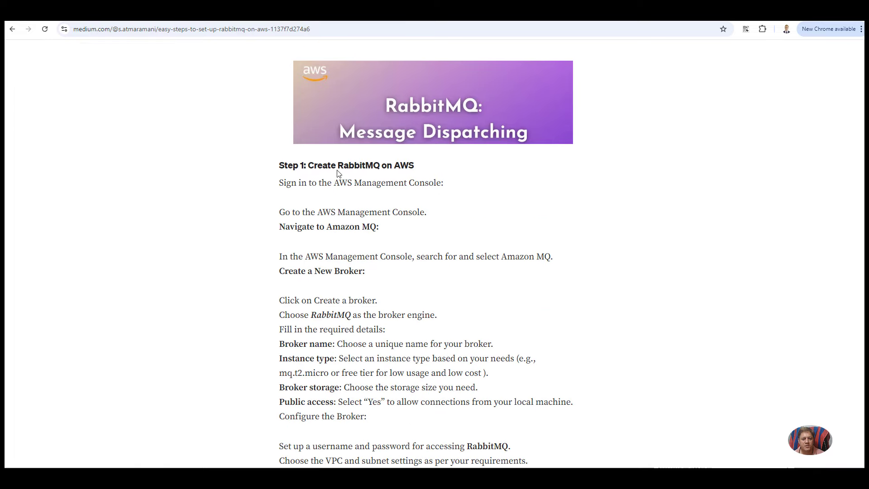
pyautogui.moveTo(335, 183); pyautogui.dragTo(420, 183)
pyautogui.scroll(-2, 333, 140)
pyautogui.moveTo(350, 136); pyautogui.dragTo(363, 136)
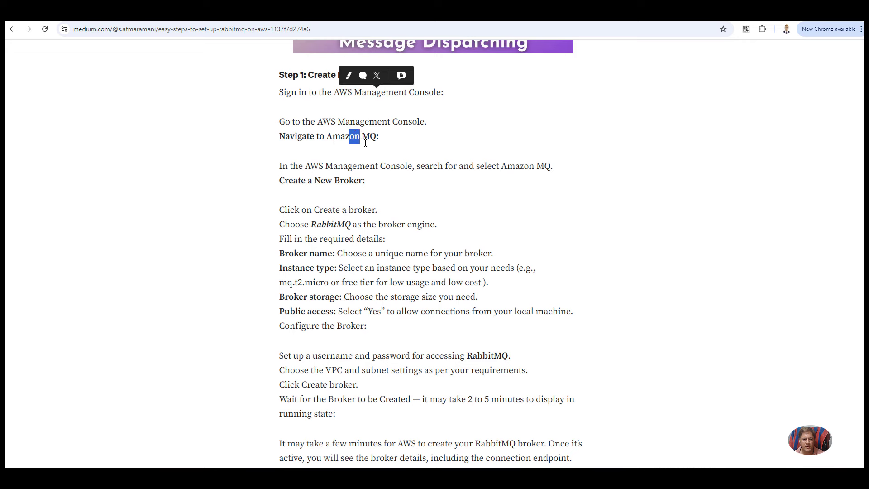
pyautogui.moveTo(289, 181); pyautogui.dragTo(365, 181)
pyautogui.scroll(-1, 265, 181)
pyautogui.moveTo(268, 180); pyautogui.dragTo(352, 180)
pyautogui.moveTo(278, 208); pyautogui.dragTo(379, 285)
pyautogui.scroll(-1, 379, 285)
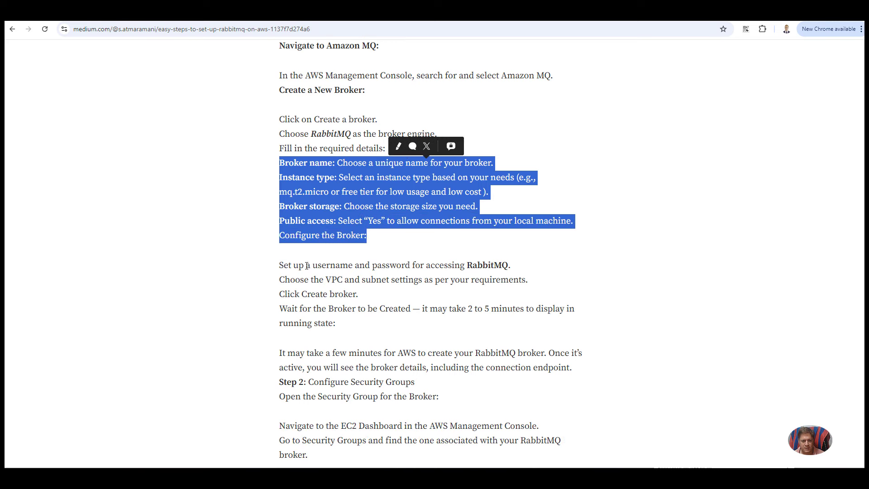
pyautogui.moveTo(299, 266); pyautogui.dragTo(380, 286)
# Step: Read the Step 2 security group instructions down to the mkdir rabbitmq-demo command
pyautogui.scroll(-2, 381, 288)
pyautogui.scroll(-1, 380, 288)
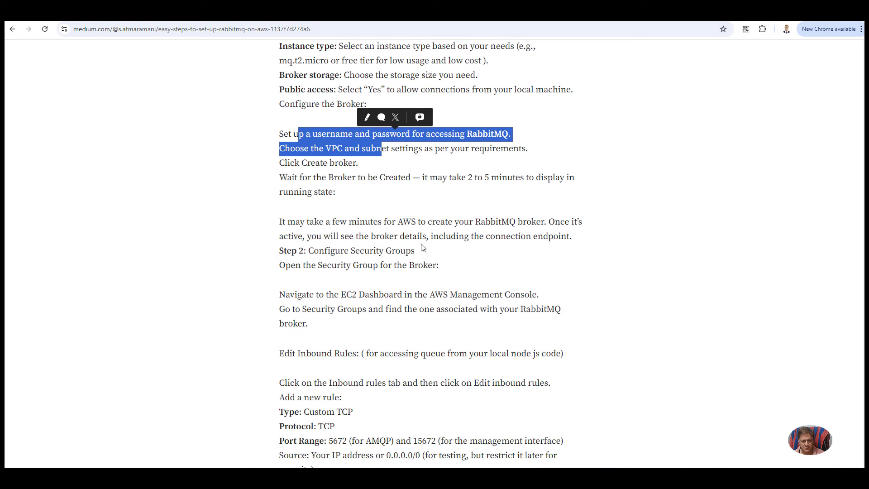
pyautogui.moveTo(422, 172); pyautogui.dragTo(579, 176)
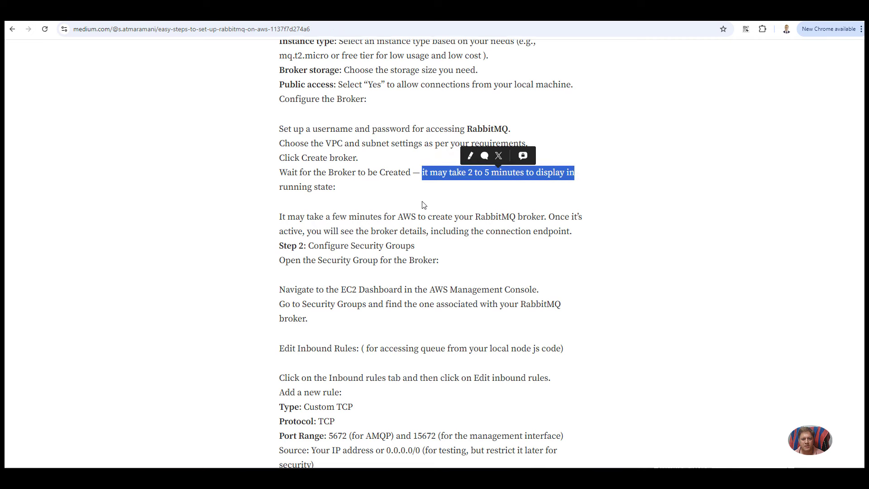
pyautogui.scroll(-1, 423, 202)
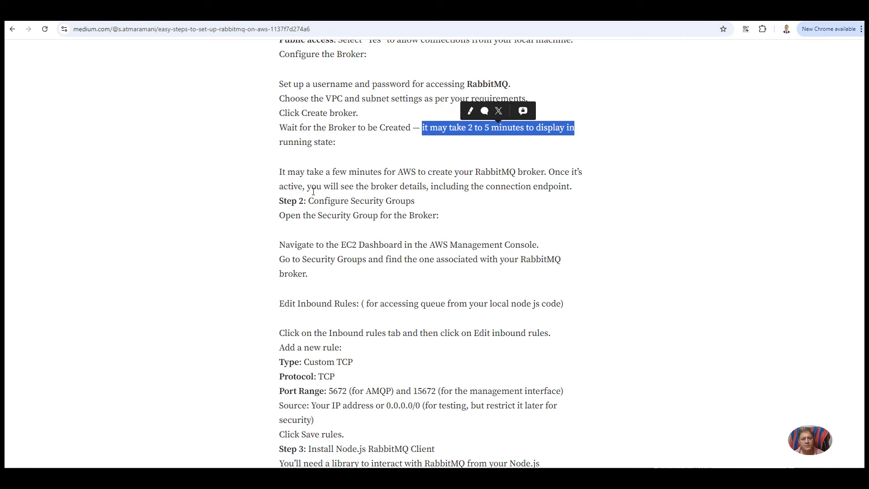
pyautogui.moveTo(280, 200); pyautogui.dragTo(363, 286)
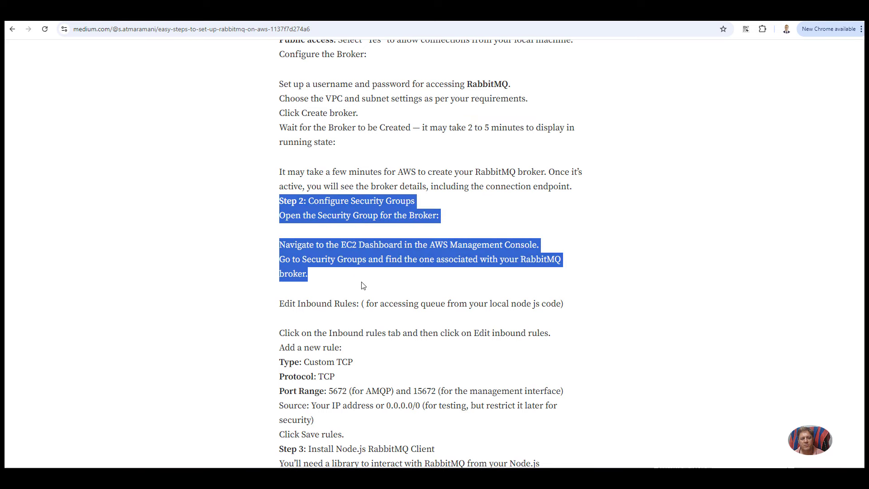
pyautogui.scroll(-1, 364, 286)
pyautogui.scroll(-2, 365, 285)
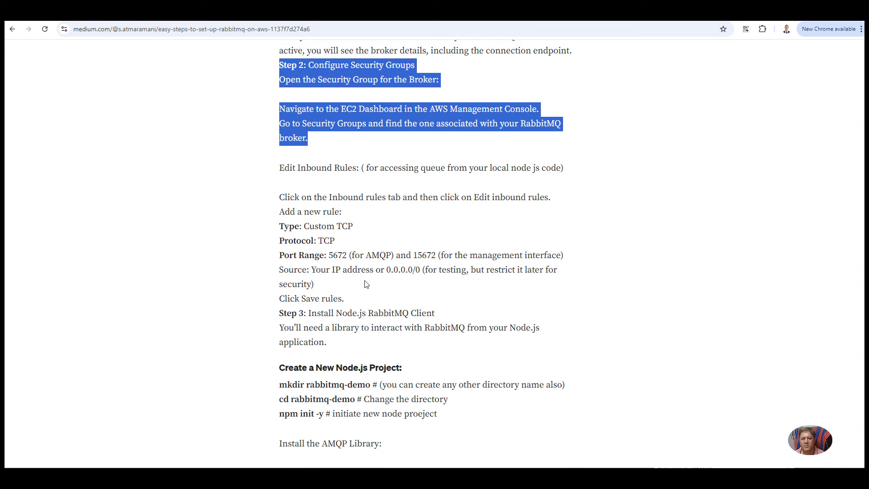
pyautogui.scroll(-5, 369, 271)
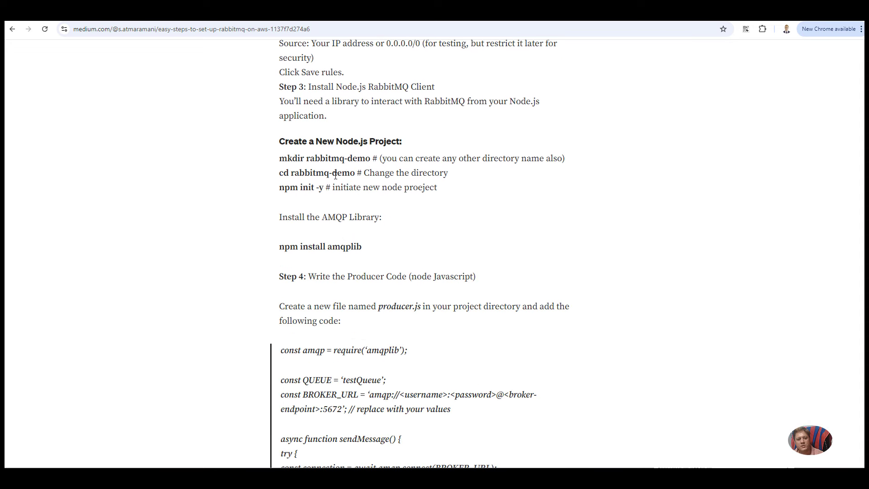
pyautogui.moveTo(279, 160); pyautogui.dragTo(377, 156)
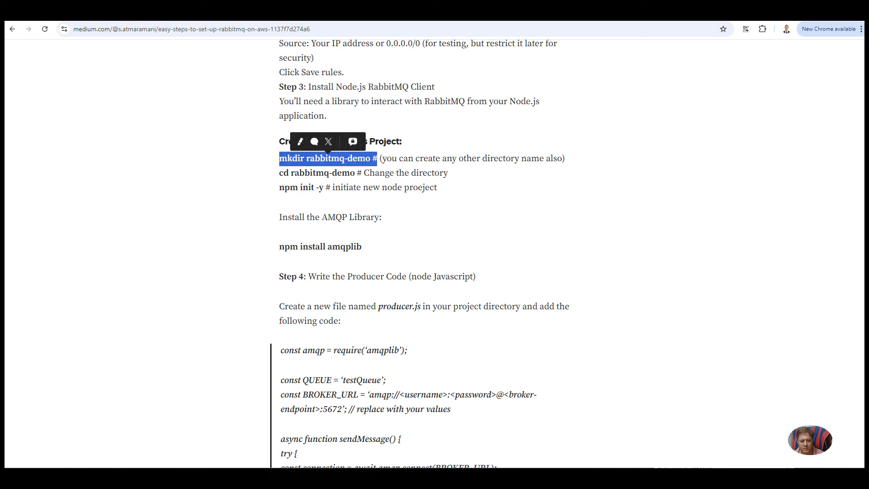
pyautogui.click(448, 479)
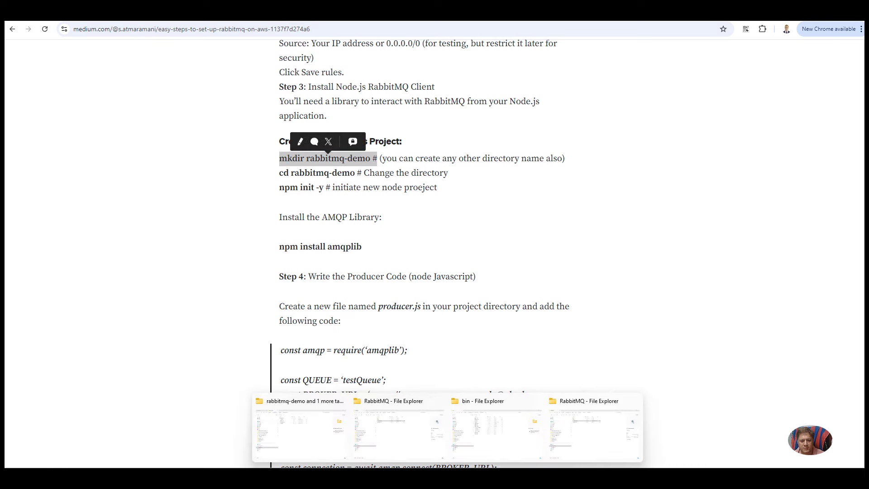
pyautogui.click(342, 430)
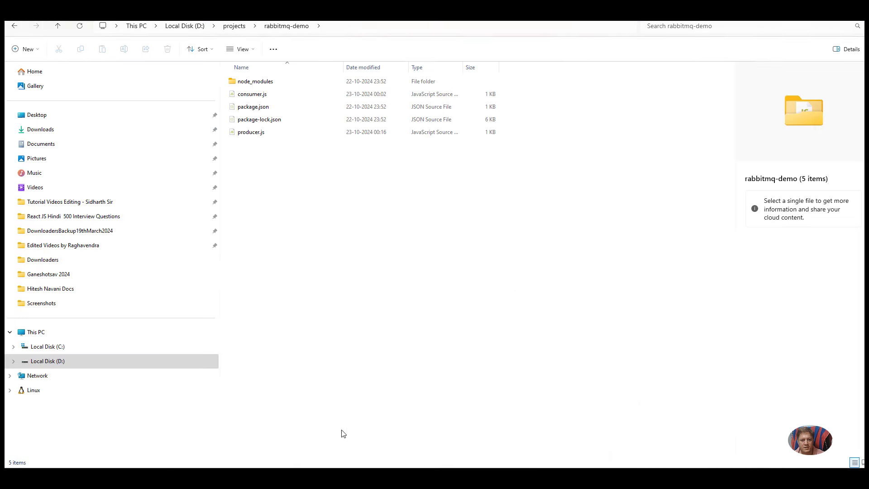
pyautogui.click(338, 25)
pyautogui.press('End')
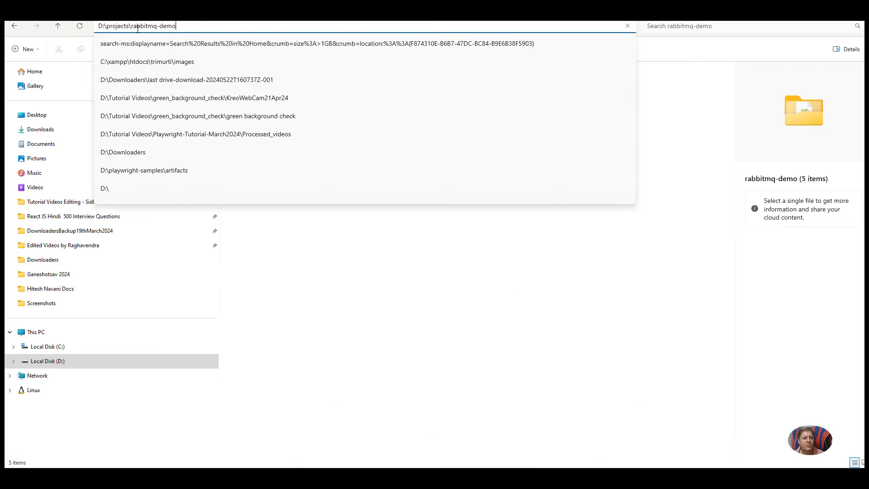
pyautogui.doubleClick(132, 26)
pyautogui.click(497, 324)
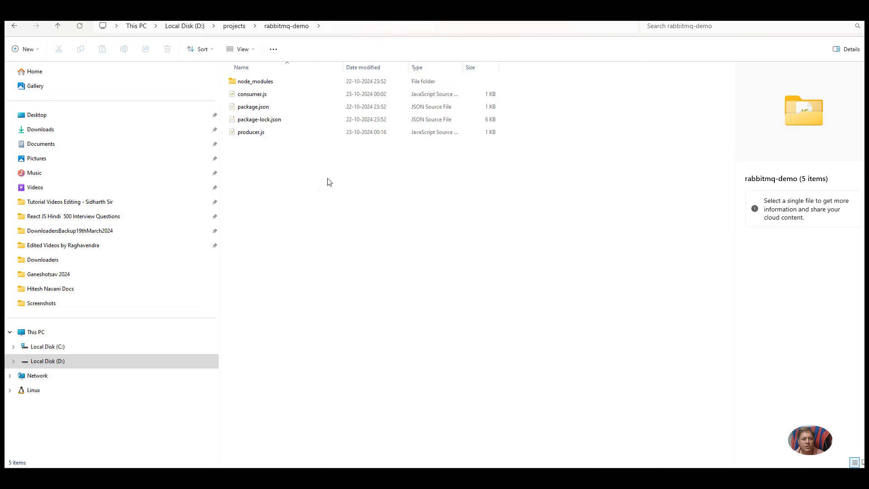
pyautogui.hotkey('alt', 'Tab')
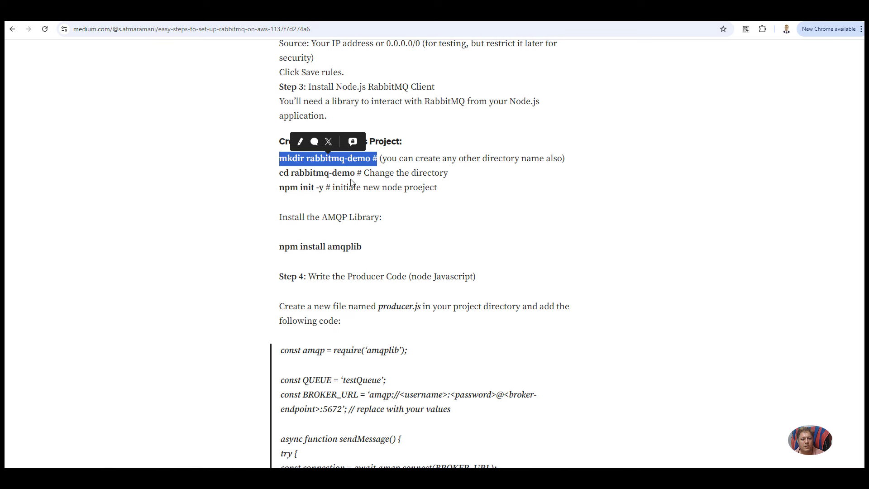
# Step: Highlight the cd rabbitmq-demo, npm init -y and npm install amqplib commands
pyautogui.moveTo(355, 173); pyautogui.dragTo(276, 173)
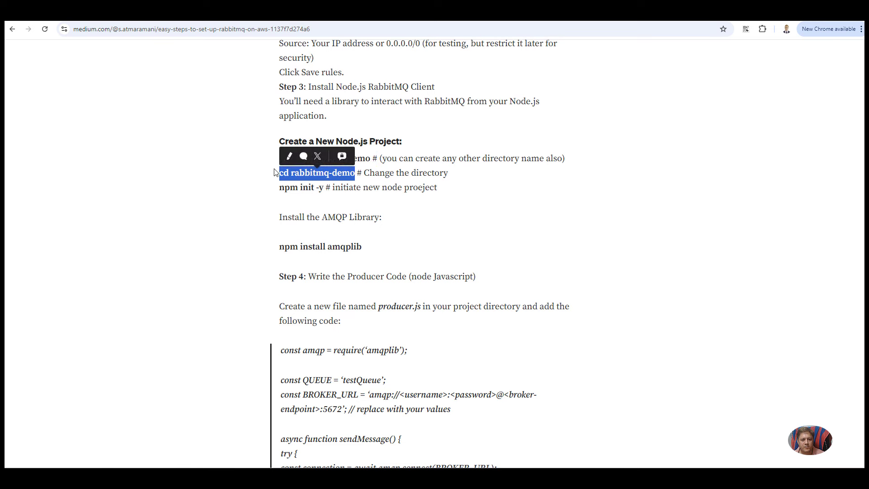
pyautogui.moveTo(324, 187); pyautogui.dragTo(279, 187)
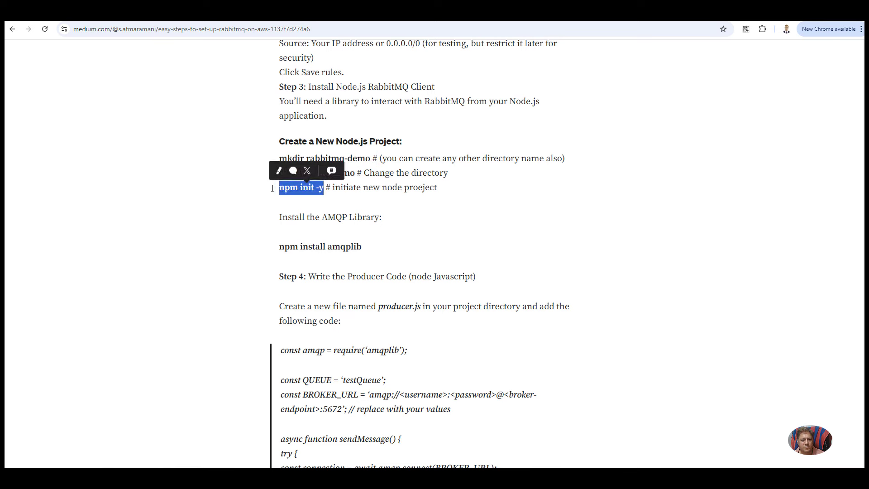
pyautogui.click(339, 201)
pyautogui.scroll(-1, 365, 241)
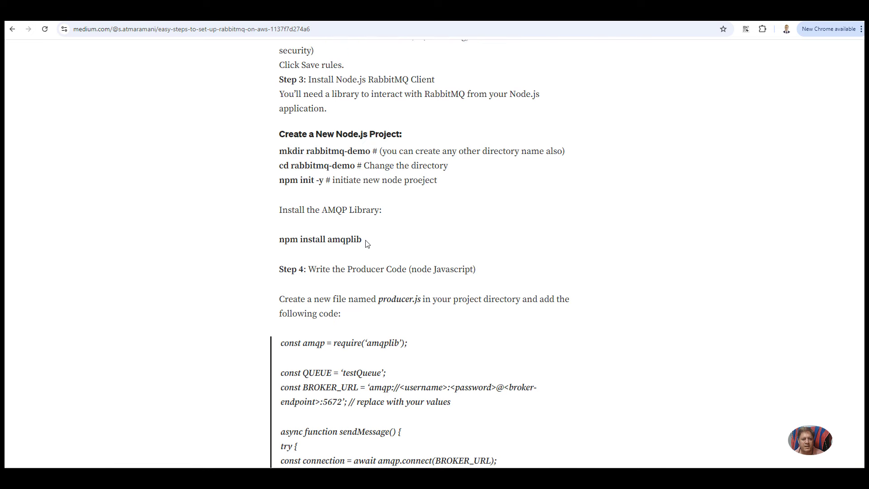
pyautogui.tripleClick(333, 206)
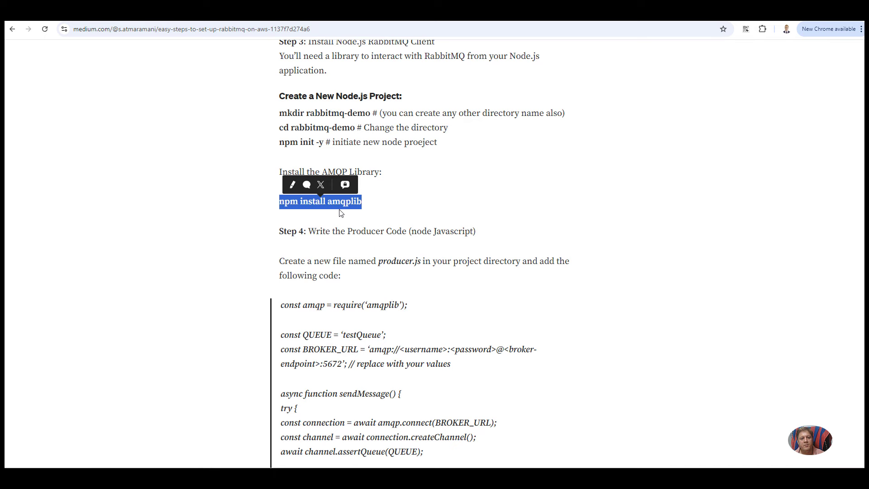
pyautogui.click(369, 211)
pyautogui.moveTo(373, 202); pyautogui.dragTo(280, 202)
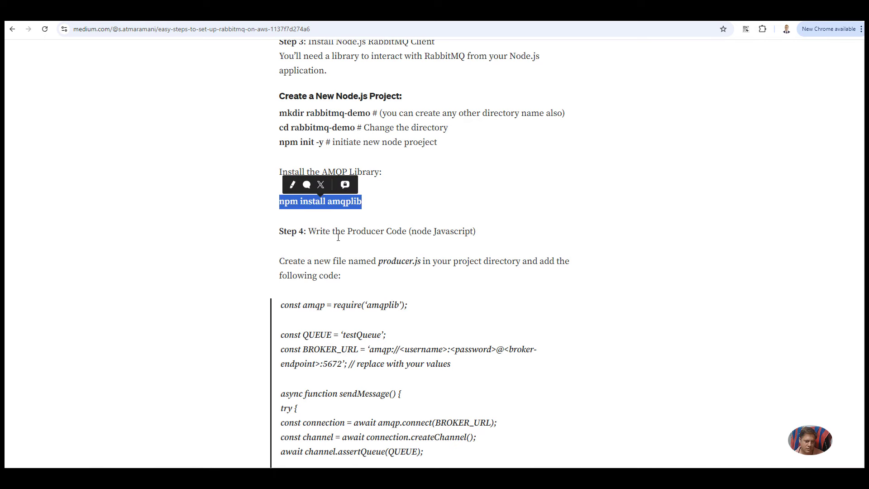
# Step: Scroll to Step 4, highlighting the AMQP library install notes and the producer.js file name
pyautogui.scroll(-1, 355, 248)
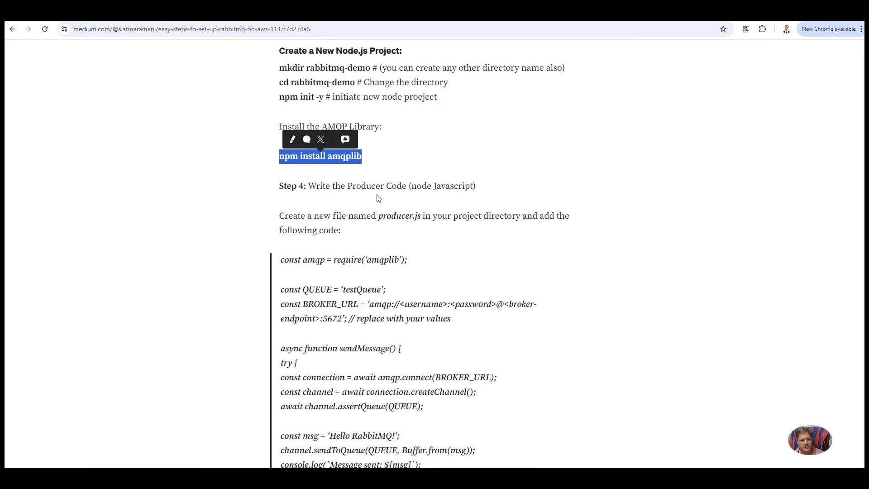
pyautogui.click(368, 158)
pyautogui.moveTo(369, 158); pyautogui.dragTo(315, 121)
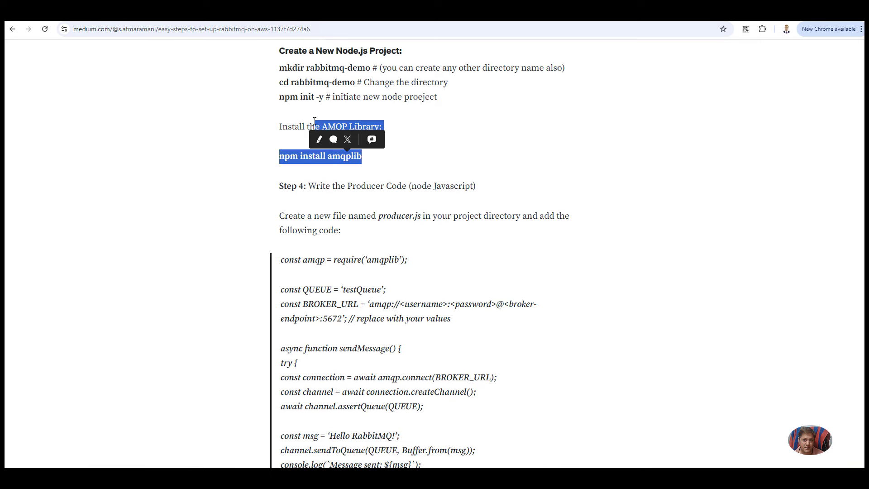
pyautogui.click(390, 250)
pyautogui.scroll(-2, 406, 202)
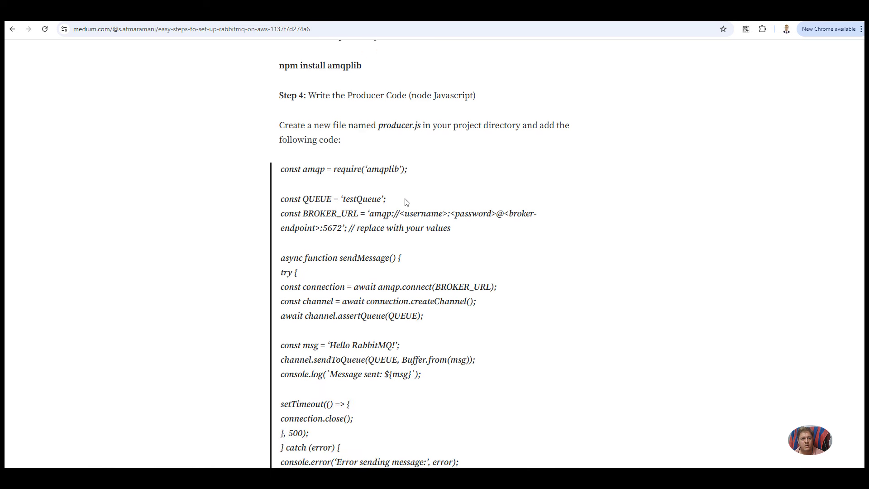
pyautogui.moveTo(379, 128); pyautogui.dragTo(421, 125)
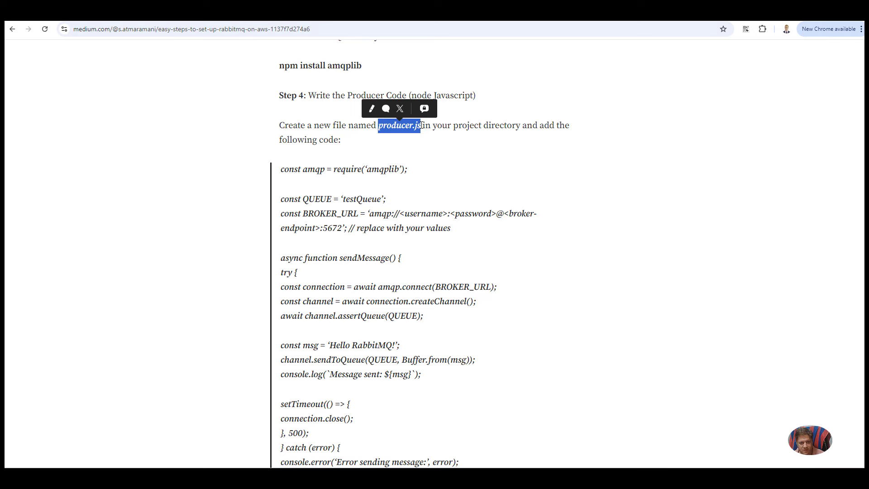
# Step: Highlight the consumer.js file name, the amqplib require line and the testQueue queue name
pyautogui.scroll(-5, 430, 203)
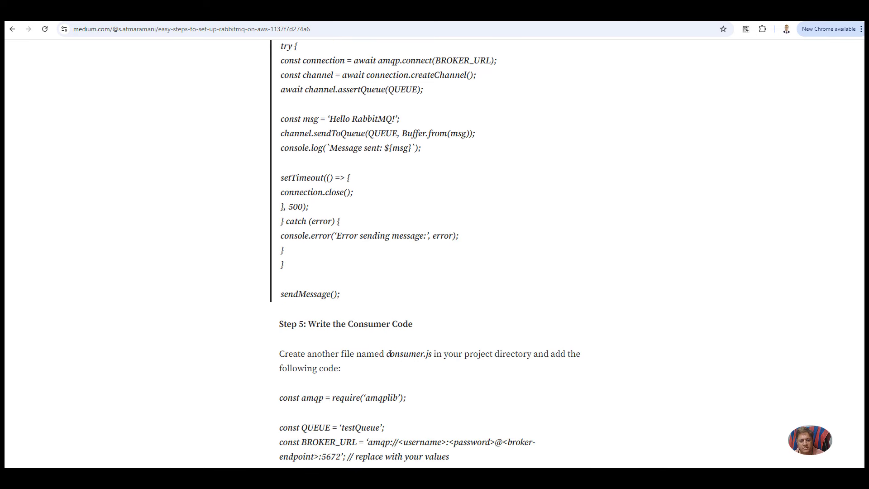
pyautogui.moveTo(388, 354); pyautogui.dragTo(434, 355)
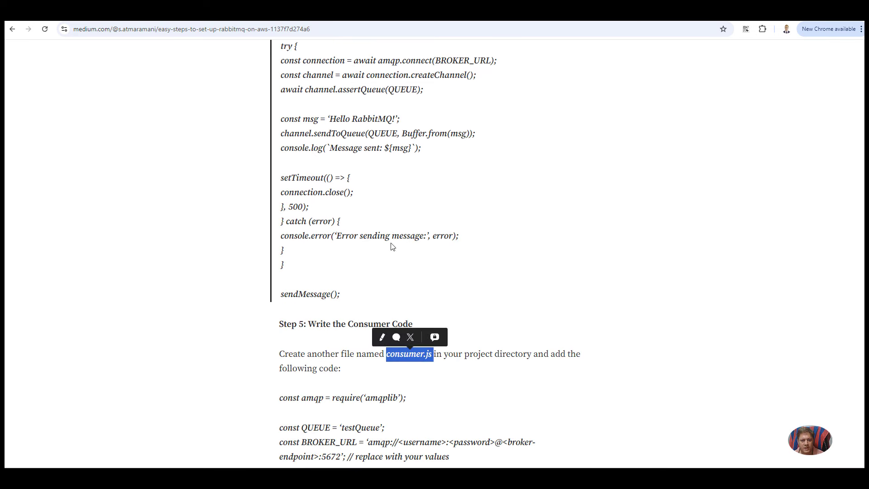
pyautogui.scroll(4, 392, 247)
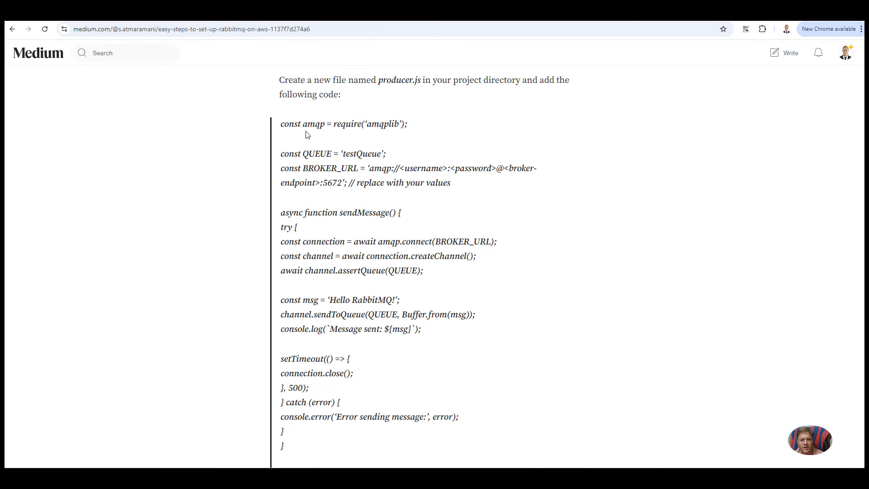
pyautogui.moveTo(416, 124); pyautogui.dragTo(316, 125)
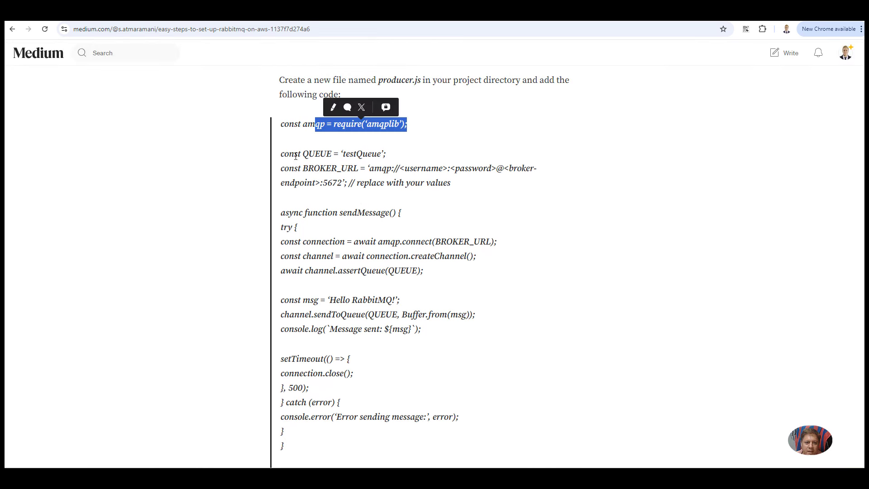
pyautogui.moveTo(291, 155); pyautogui.dragTo(361, 154)
pyautogui.click(403, 153)
pyautogui.doubleClick(361, 153)
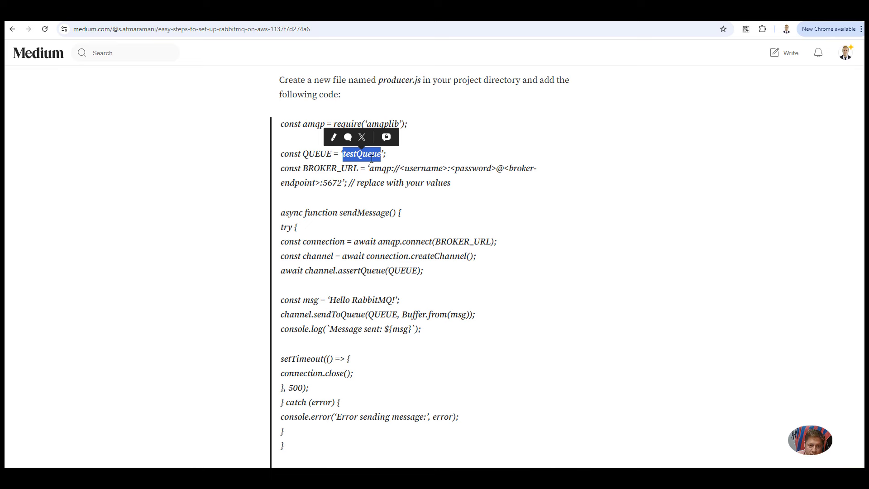
pyautogui.click(379, 178)
# Step: Highlight BROKER_URL's amqp:// prefix, credential and endpoint placeholders, then return to producer.js in VS Code
pyautogui.doubleClick(328, 168)
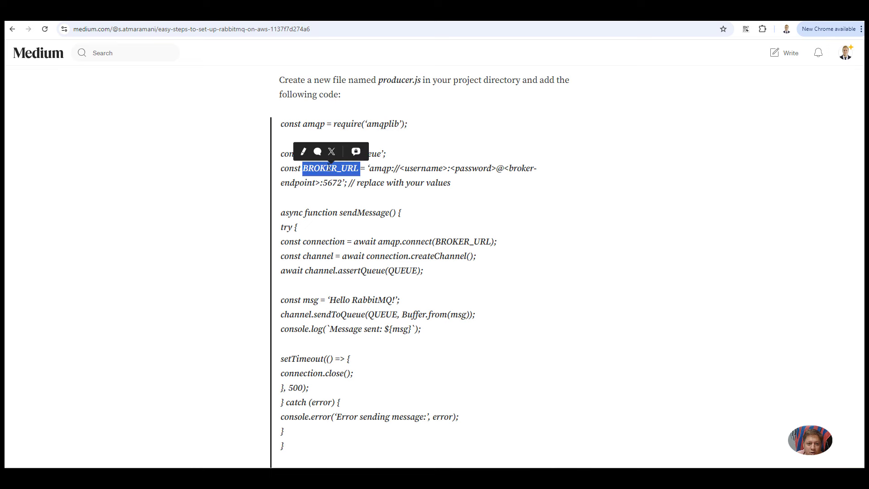
pyautogui.click(372, 171)
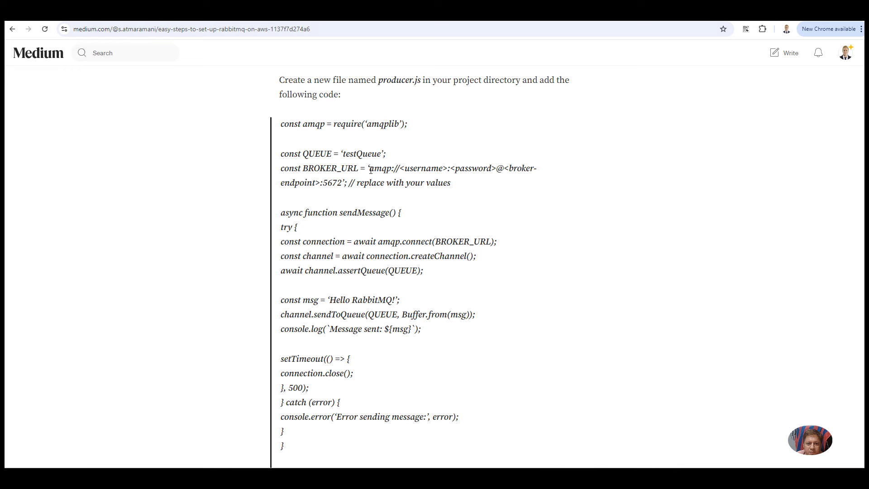
pyautogui.moveTo(370, 170); pyautogui.dragTo(399, 169)
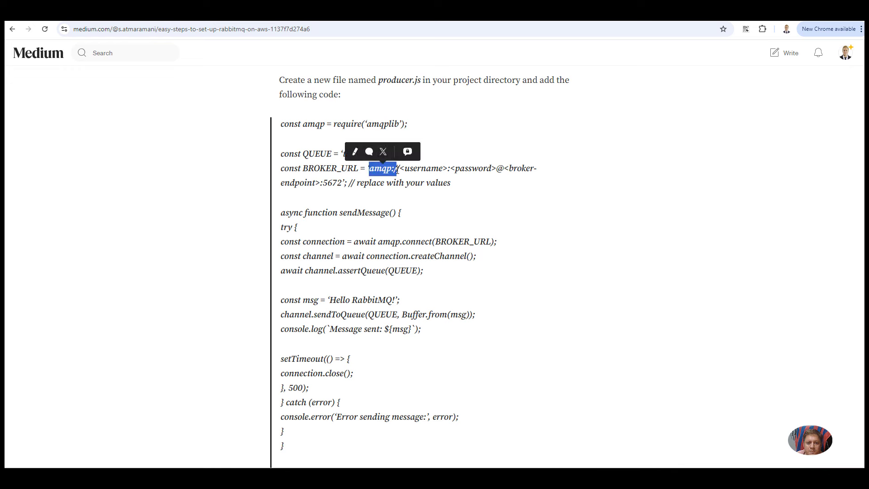
pyautogui.click(402, 169)
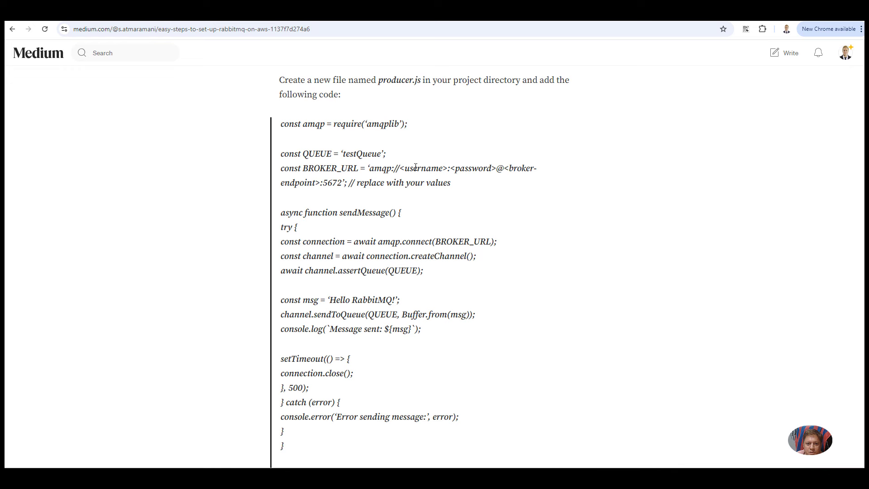
pyautogui.doubleClick(423, 169)
pyautogui.click(477, 169)
pyautogui.doubleClick(477, 168)
pyautogui.moveTo(504, 169); pyautogui.dragTo(323, 183)
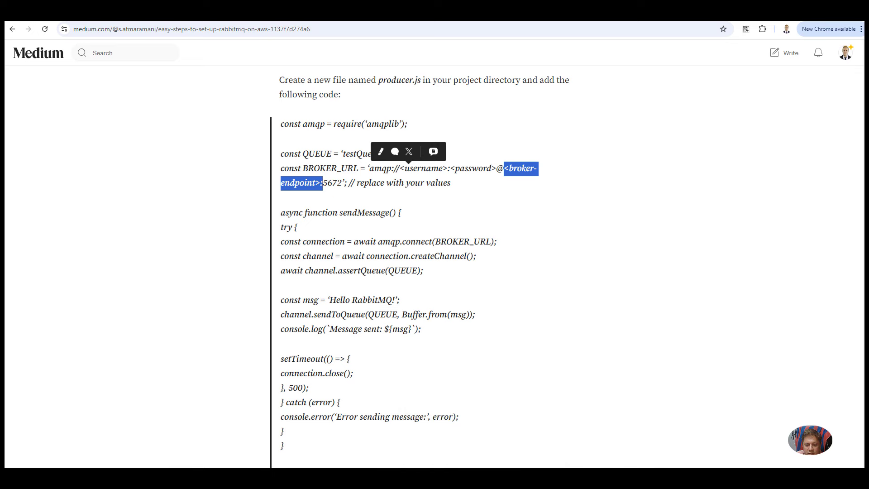
pyautogui.click(551, 431)
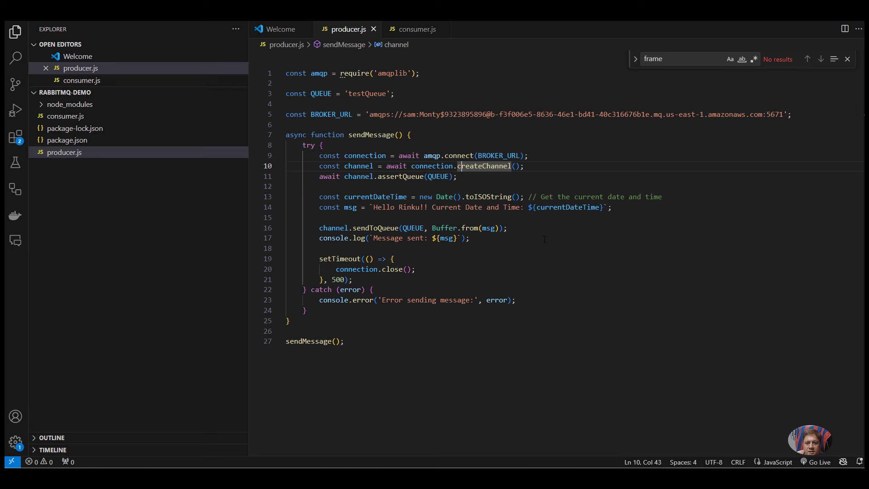
# Step: Check the username, password, endpoint and port 5671 in producer.js's BROKER_URL on line 5 against the tutorial
pyautogui.doubleClick(410, 115)
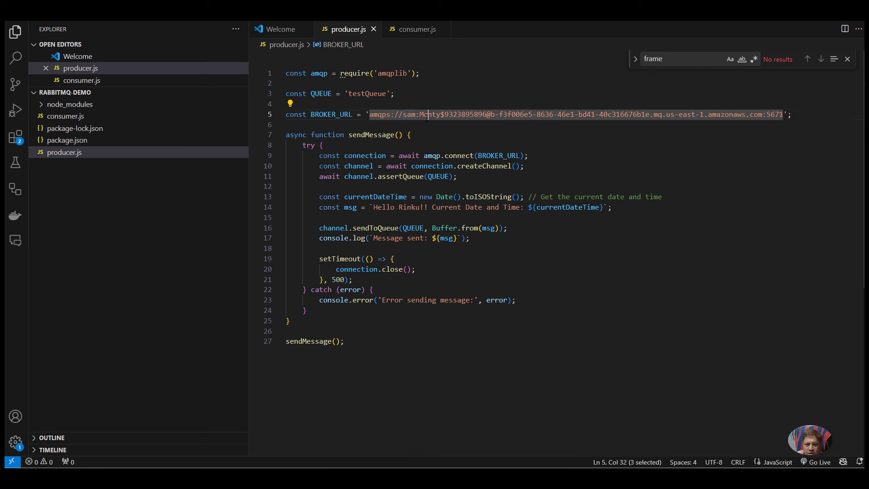
pyautogui.moveTo(420, 115); pyautogui.dragTo(764, 116)
pyautogui.click(483, 114)
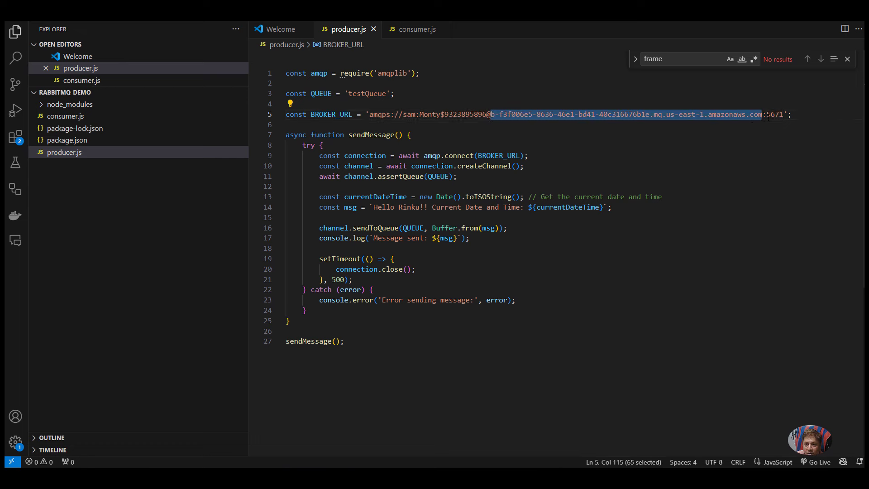
pyautogui.click(772, 115)
pyautogui.doubleClick(776, 115)
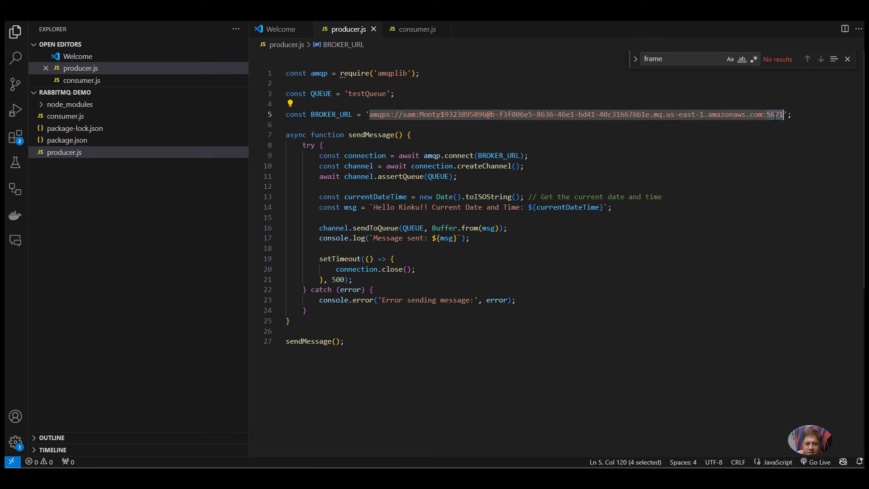
pyautogui.hotkey('alt', 'Tab')
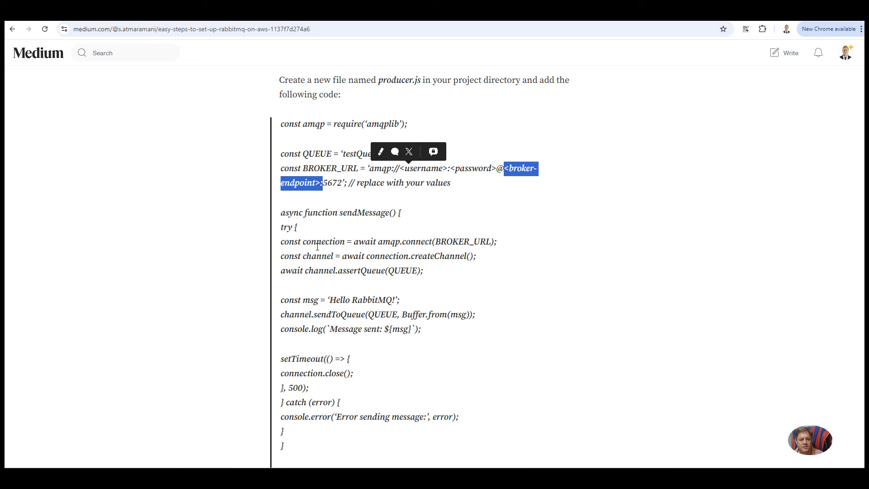
# Step: Highlight the amqp.connect, createChannel and assertQueue calls in the Medium producer sample
pyautogui.moveTo(362, 242); pyautogui.dragTo(513, 244)
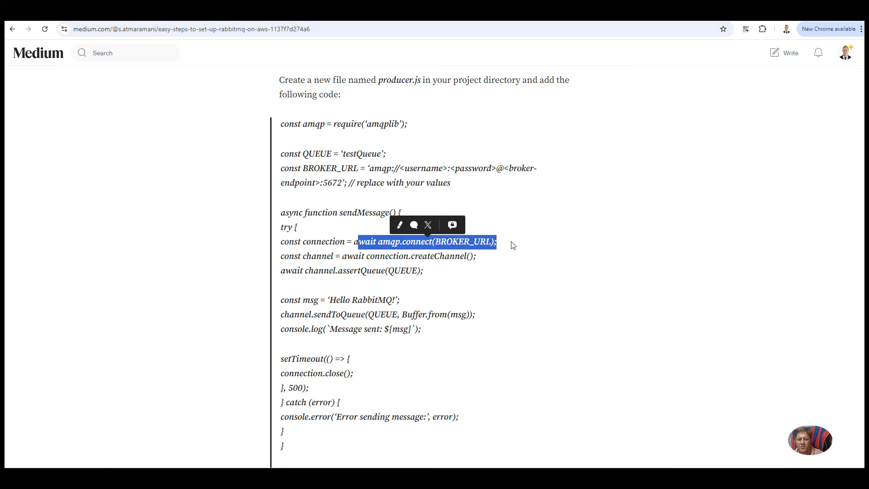
pyautogui.click(394, 251)
pyautogui.moveTo(369, 256); pyautogui.dragTo(497, 261)
pyautogui.moveTo(367, 271); pyautogui.dragTo(417, 271)
# Step: Highlight the 'Hello RabbitMQ!' send, 500 ms close and sendMessage() call, then reread the function
pyautogui.scroll(-2, 411, 299)
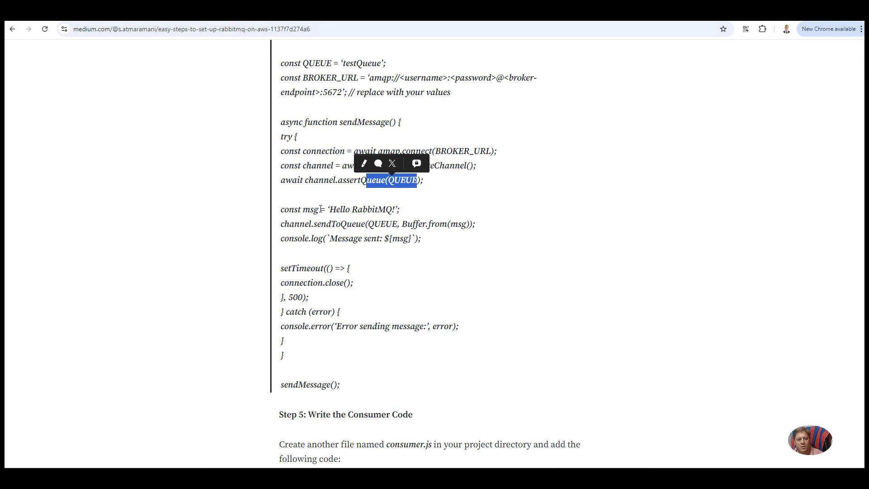
pyautogui.moveTo(320, 208); pyautogui.dragTo(444, 245)
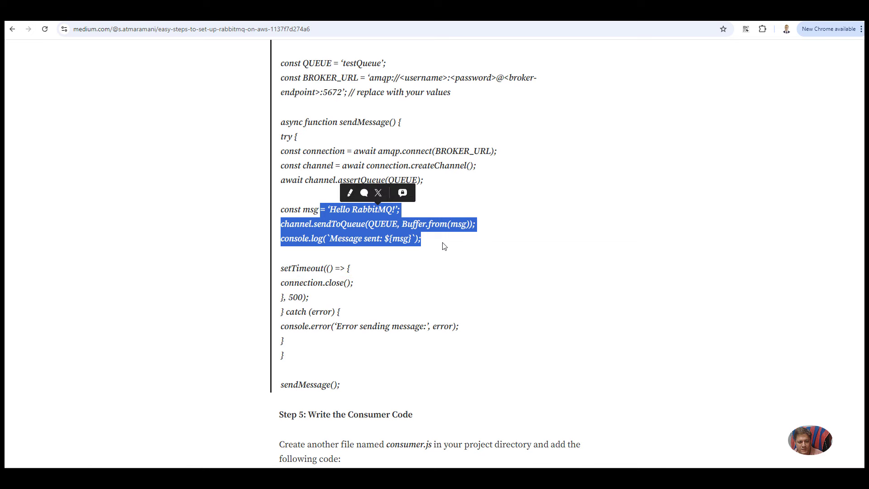
pyautogui.moveTo(321, 267); pyautogui.dragTo(278, 336)
pyautogui.scroll(-1, 348, 342)
pyautogui.moveTo(343, 346); pyautogui.dragTo(286, 339)
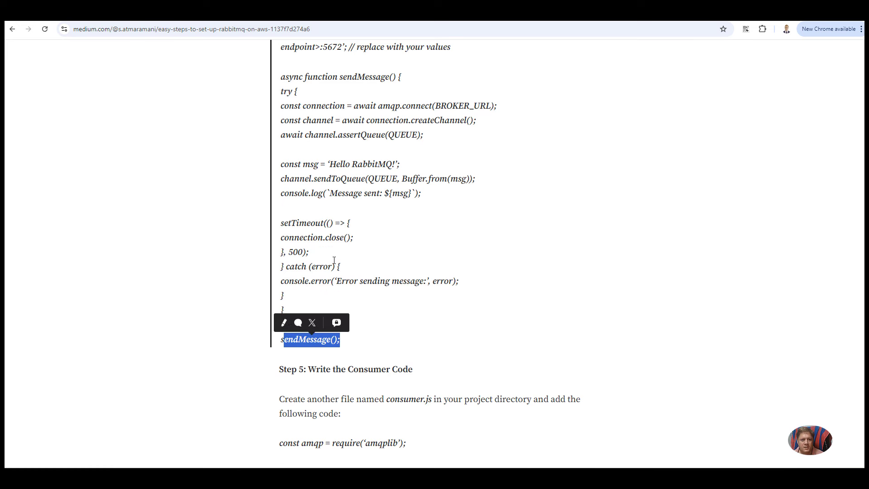
pyautogui.scroll(1, 334, 261)
pyautogui.moveTo(282, 151); pyautogui.dragTo(399, 276)
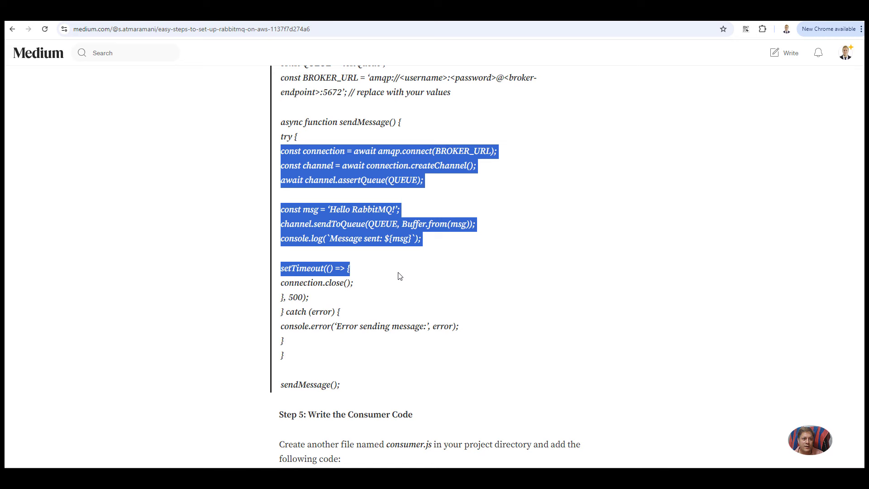
# Step: Refresh the Amazon MQ Brokers list to confirm Creation in progress, then continue to the consumer.js step
pyautogui.click(326, 13)
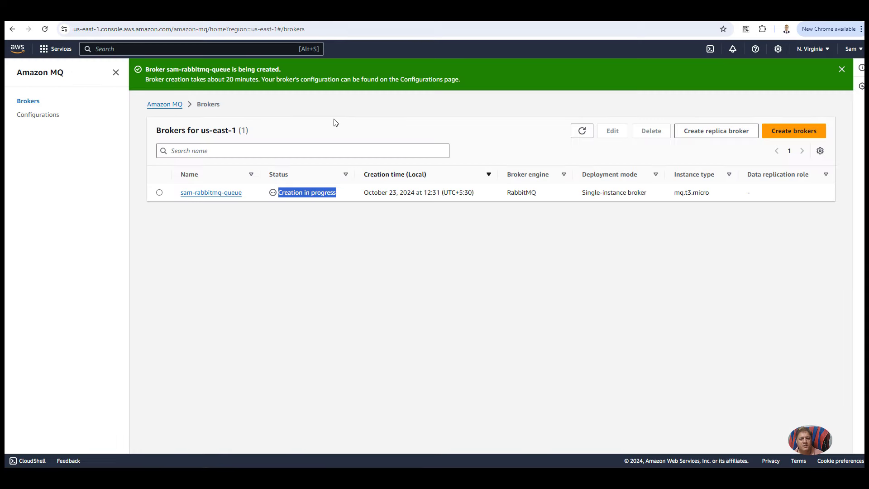
pyautogui.click(582, 130)
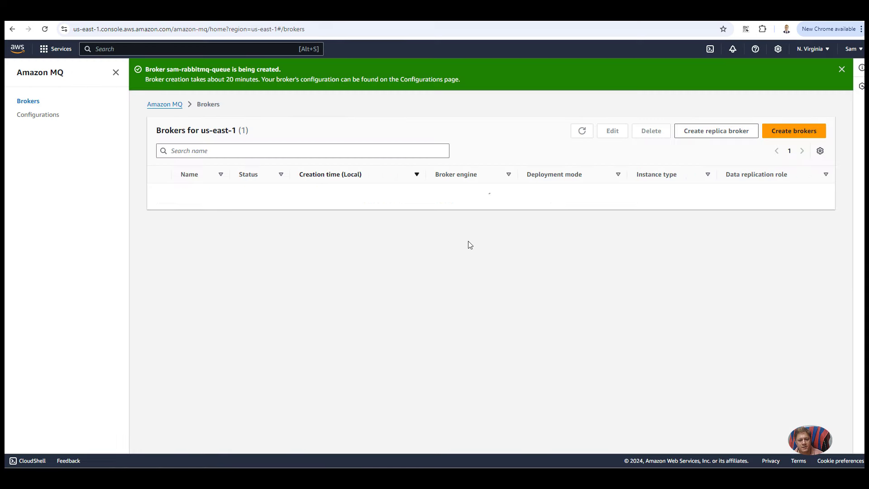
pyautogui.moveTo(335, 194); pyautogui.dragTo(277, 194)
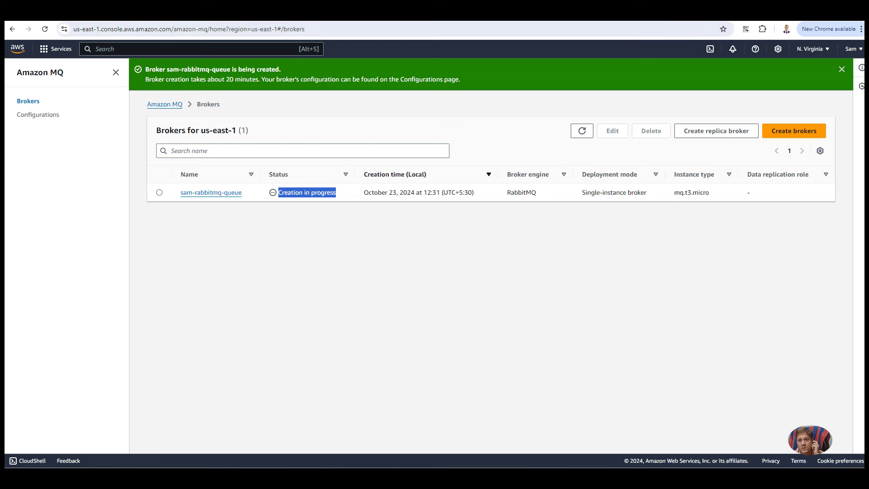
pyautogui.hotkey('ctrl', 'Tab')
pyautogui.scroll(-1, 384, 254)
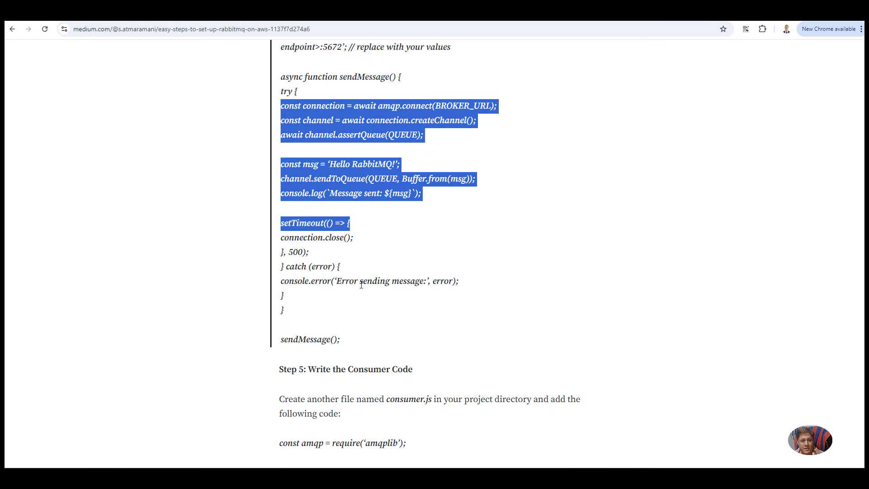
pyautogui.click(380, 213)
pyautogui.moveTo(329, 164); pyautogui.dragTo(395, 164)
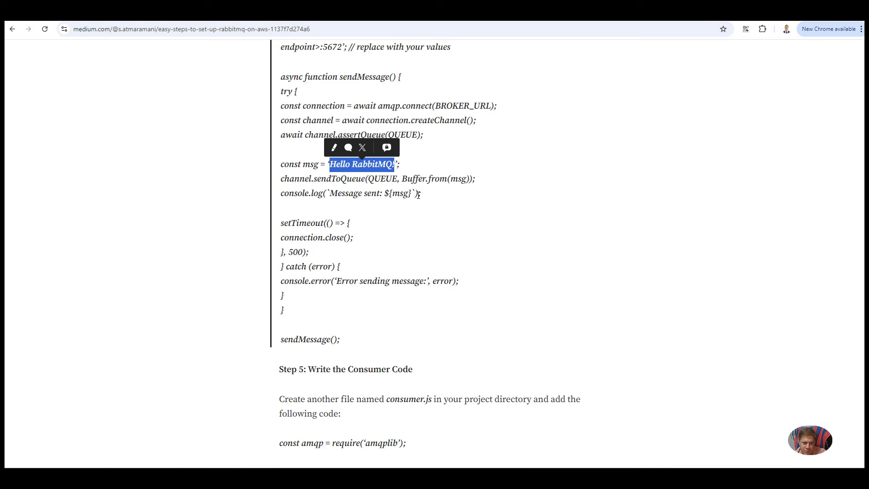
pyautogui.scroll(-4, 422, 232)
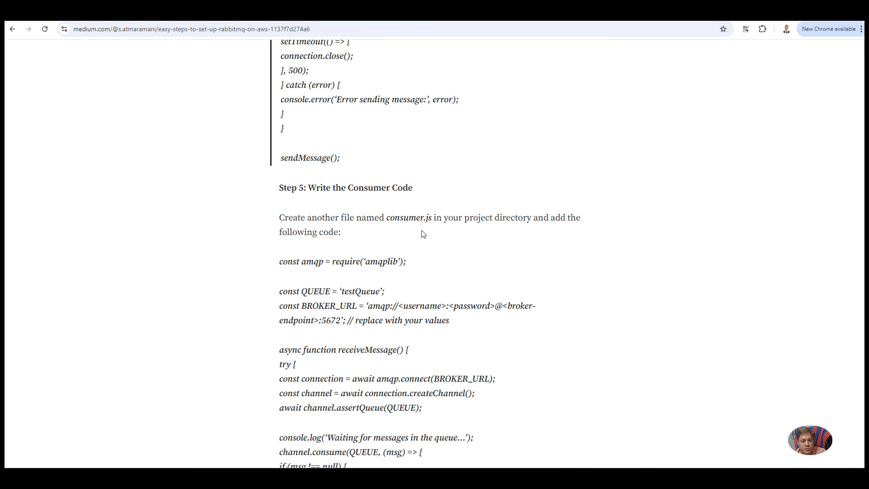
pyautogui.scroll(-2, 424, 234)
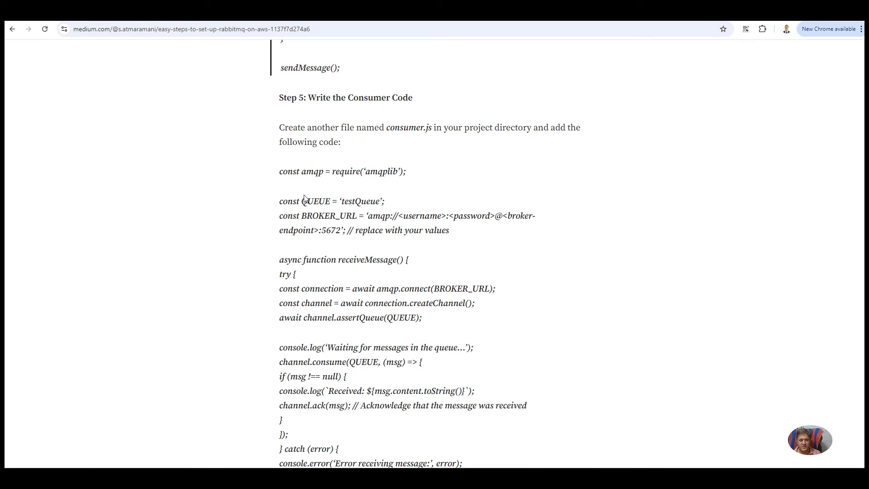
pyautogui.scroll(-1, 304, 199)
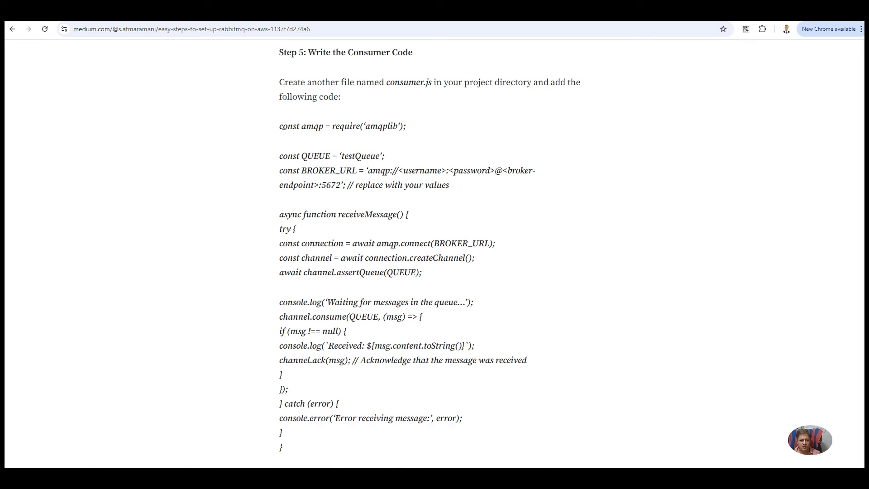
pyautogui.moveTo(283, 126); pyautogui.dragTo(396, 403)
pyautogui.scroll(-1, 354, 302)
pyautogui.click(397, 403)
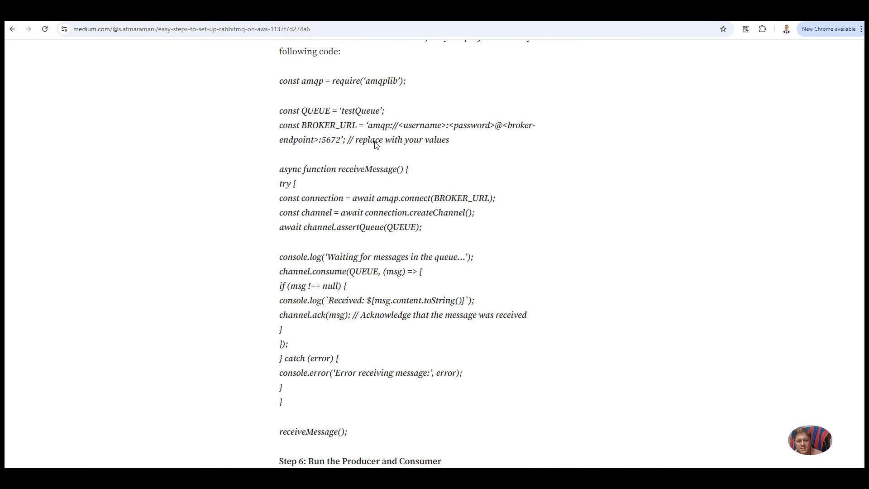
pyautogui.doubleClick(364, 113)
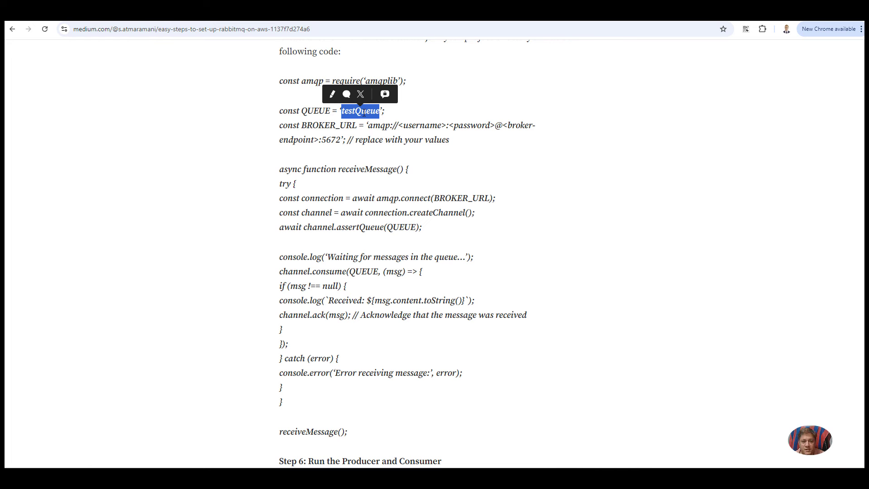
pyautogui.doubleClick(344, 128)
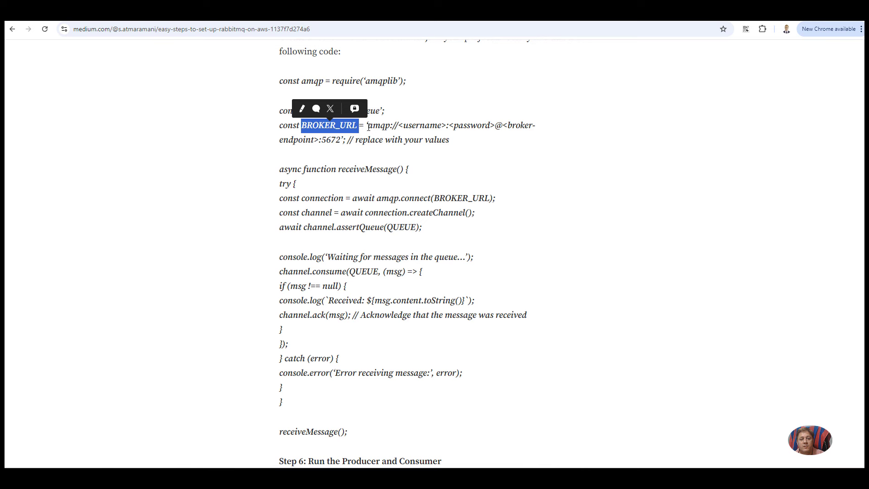
pyautogui.moveTo(367, 127); pyautogui.dragTo(412, 138)
pyautogui.doubleClick(423, 126)
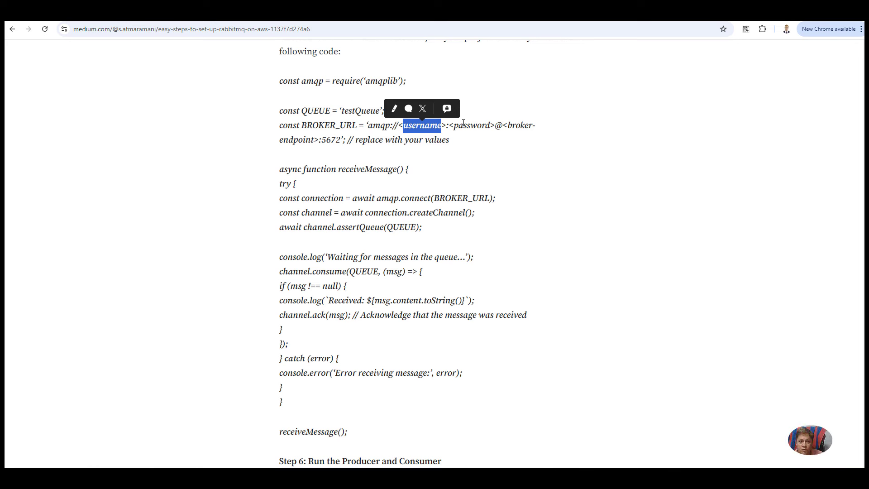
pyautogui.doubleClick(365, 111)
pyautogui.scroll(-1, 384, 159)
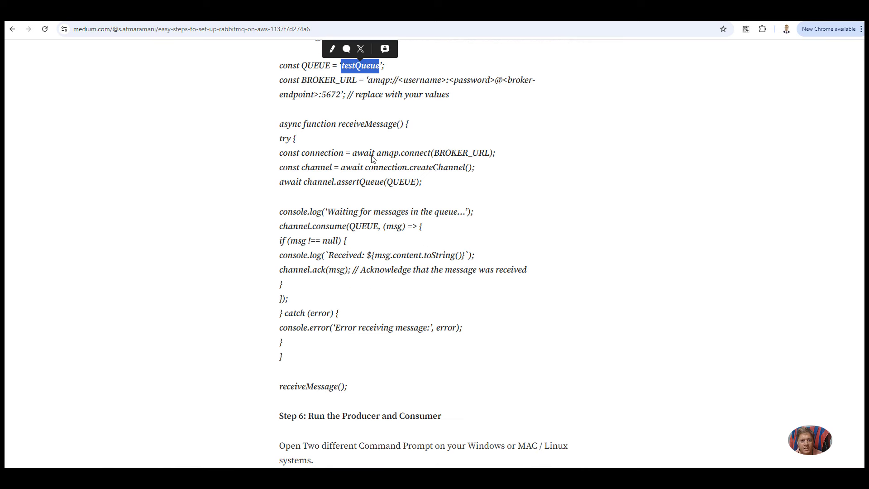
pyautogui.doubleClick(356, 123)
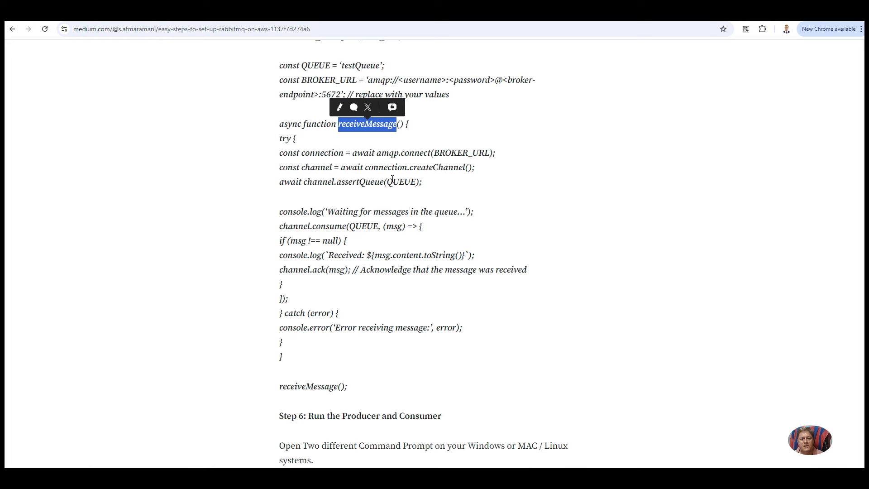
pyautogui.doubleClick(460, 152)
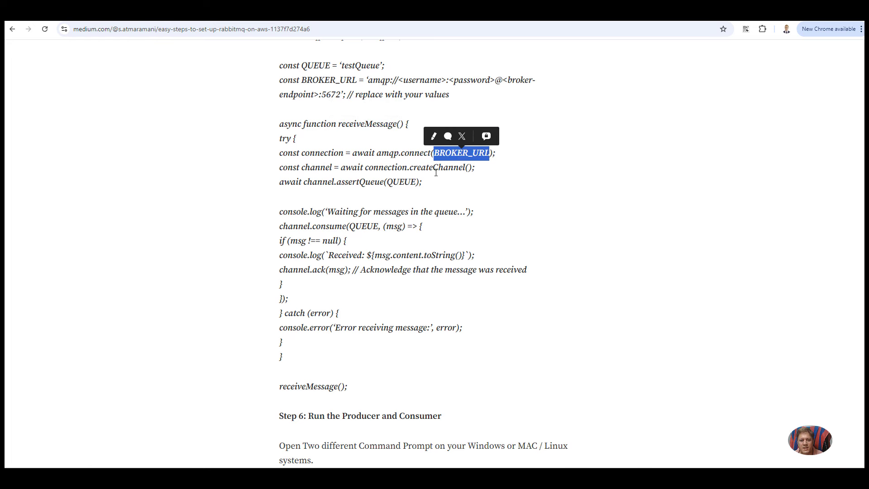
pyautogui.doubleClick(437, 170)
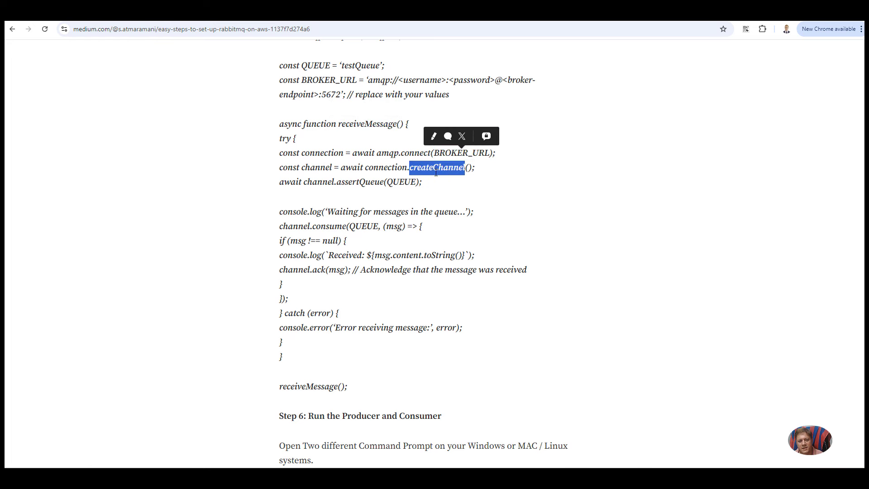
pyautogui.doubleClick(401, 182)
pyautogui.click(336, 213)
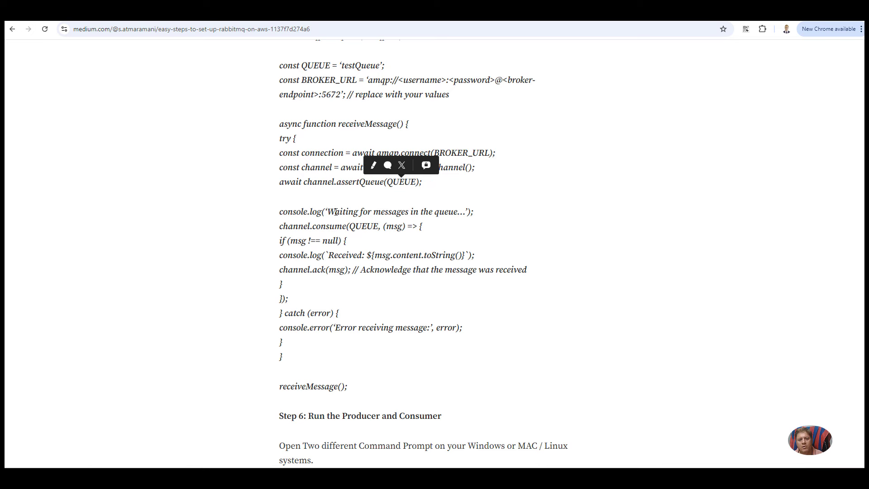
pyautogui.moveTo(336, 213); pyautogui.dragTo(463, 210)
pyautogui.scroll(-1, 394, 199)
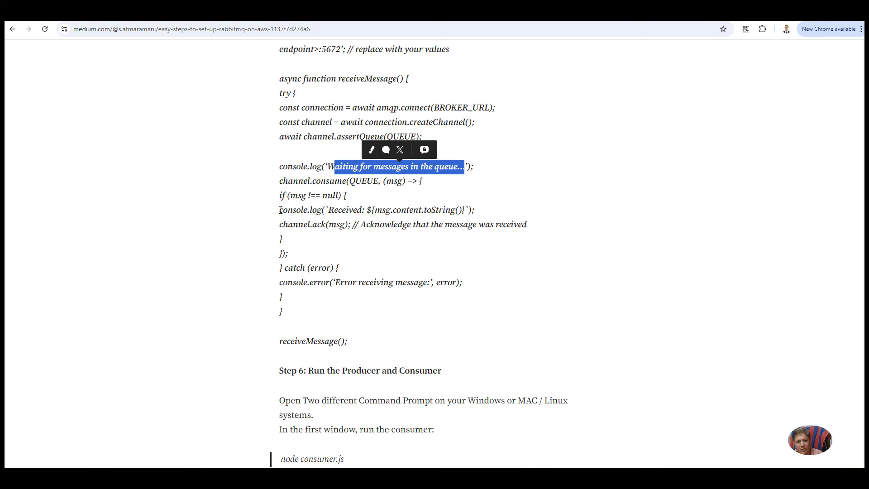
pyautogui.moveTo(281, 196); pyautogui.dragTo(330, 301)
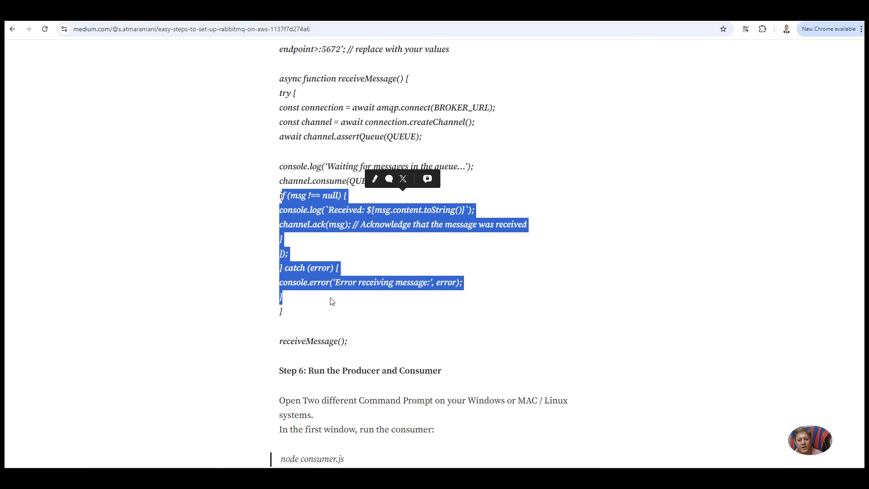
pyautogui.moveTo(359, 342); pyautogui.dragTo(280, 164)
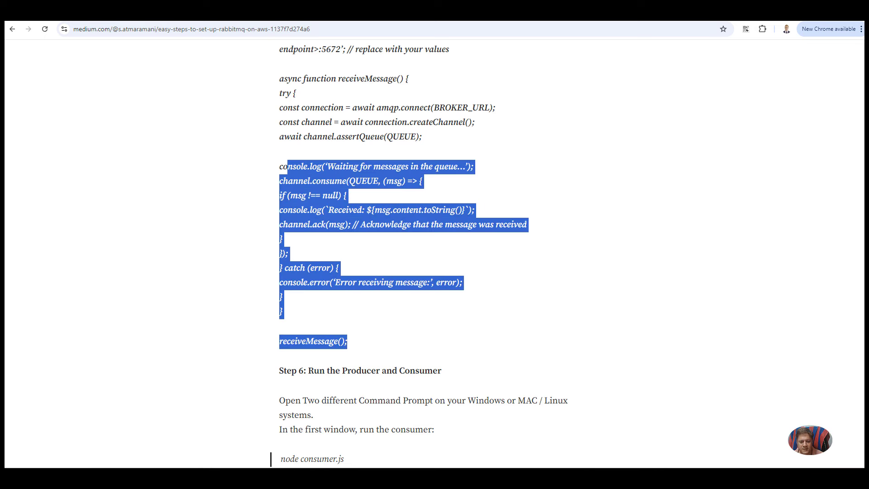
# Step: Open a PowerShell terminal from the rabbitmq-demo folder's context menu and centre it on screen
pyautogui.click(349, 438)
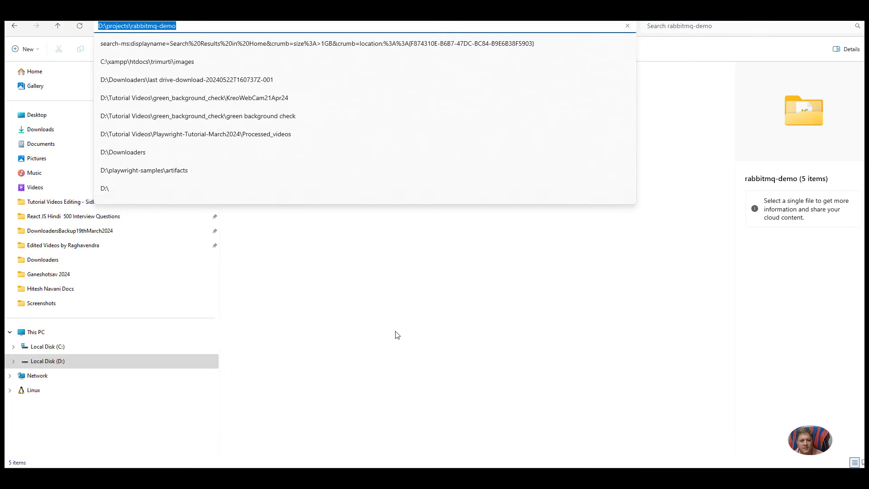
pyautogui.click(352, 221)
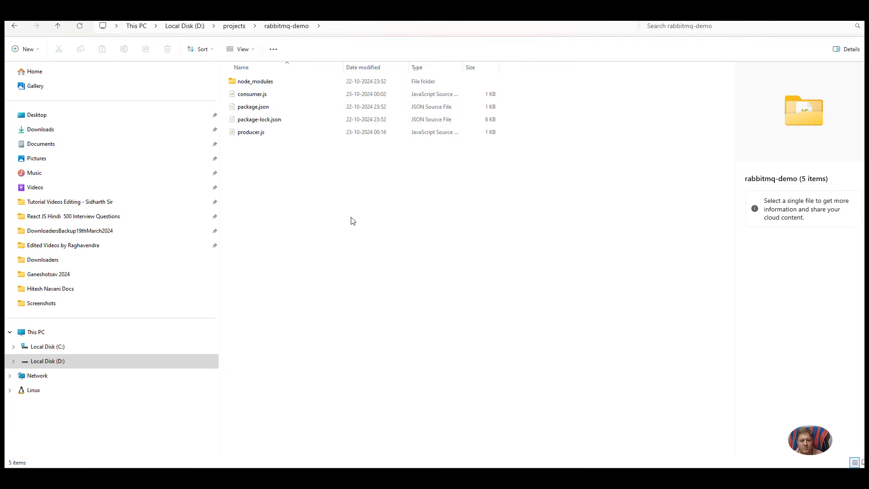
pyautogui.rightClick(353, 221)
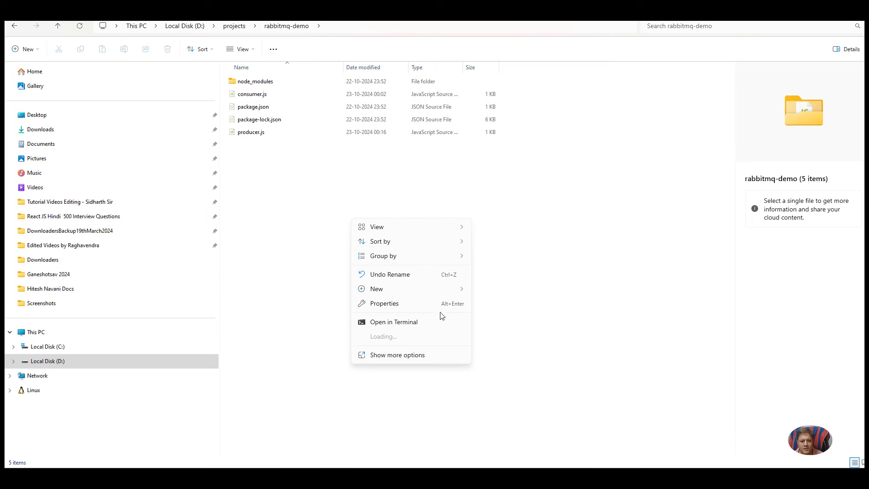
pyautogui.click(433, 322)
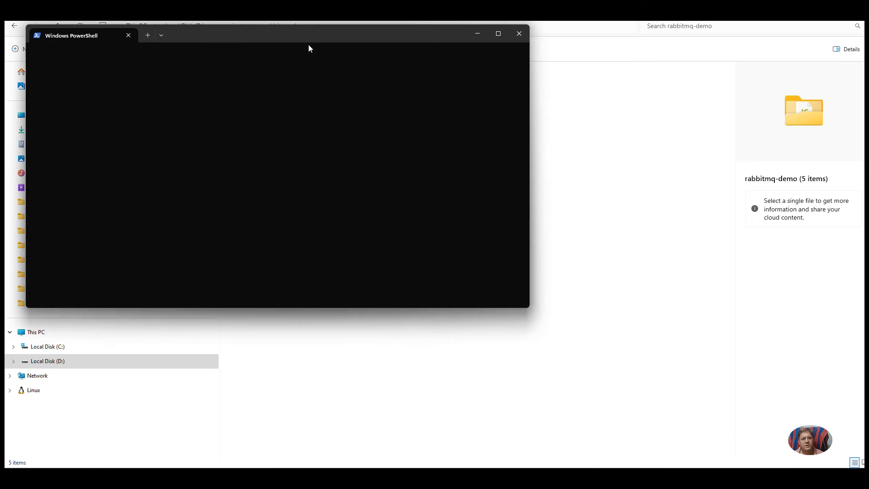
pyautogui.moveTo(312, 38); pyautogui.dragTo(432, 100)
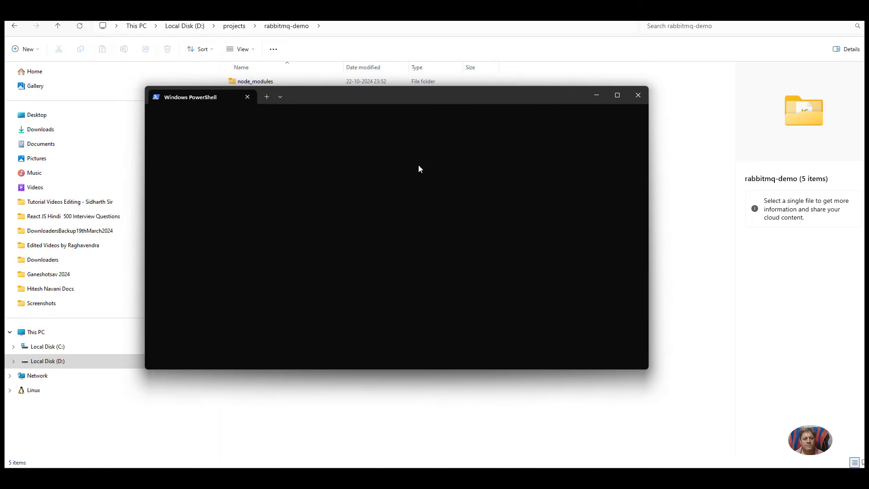
# Step: Open a second terminal in rabbitmq-demo, place it on the right, then return to the browser
pyautogui.click(672, 201)
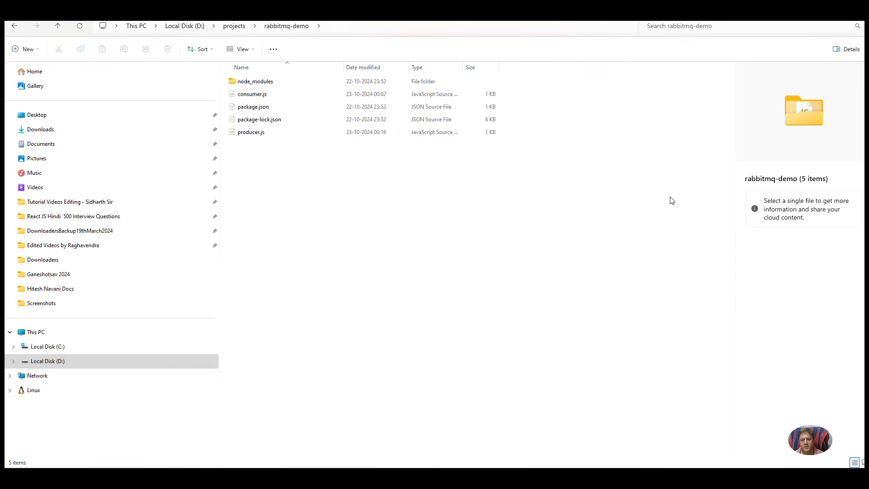
pyautogui.rightClick(672, 201)
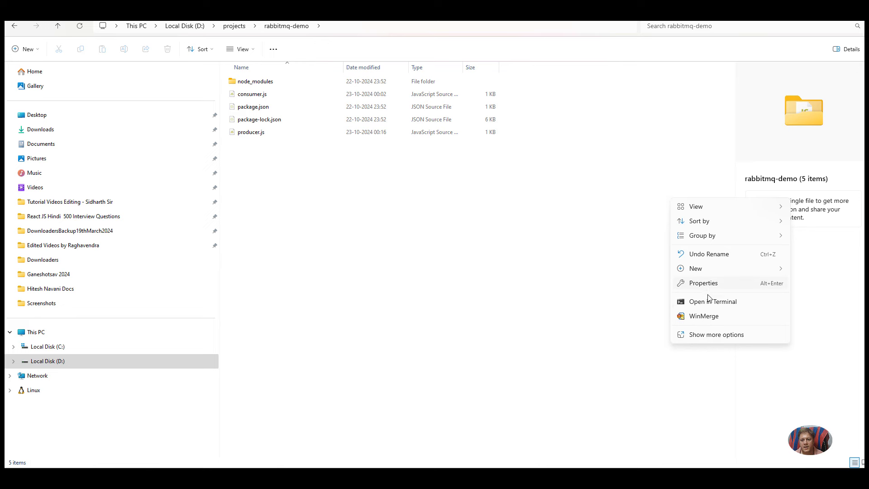
pyautogui.click(712, 302)
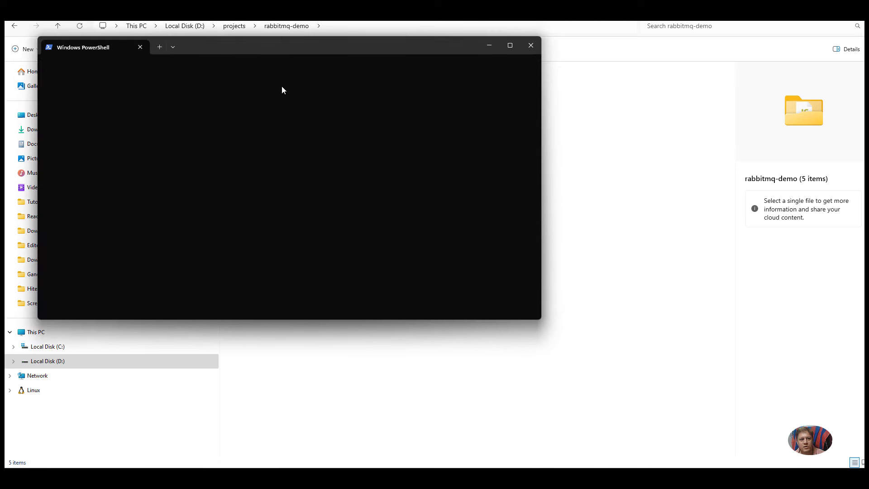
pyautogui.moveTo(286, 43); pyautogui.dragTo(583, 66)
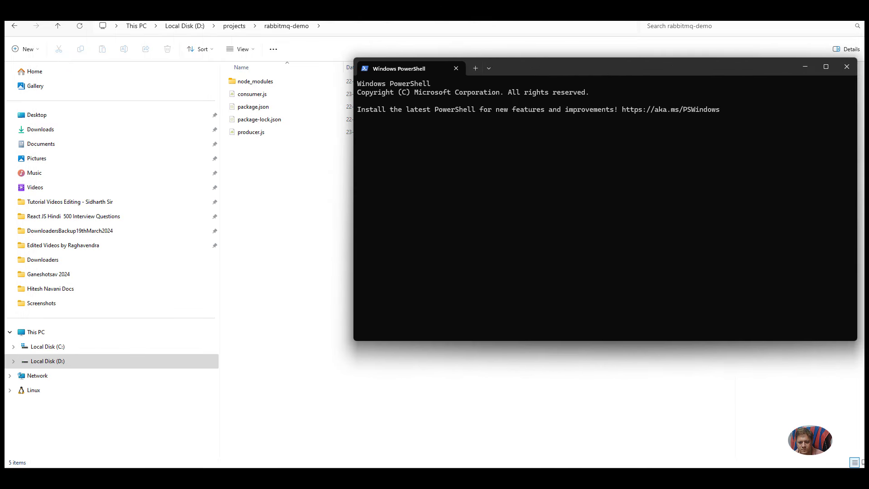
pyautogui.click(606, 428)
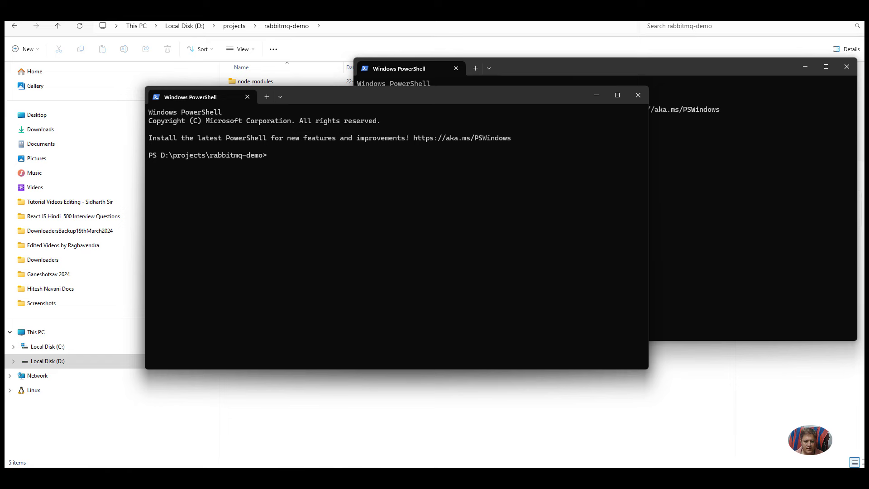
pyautogui.moveTo(418, 478)
pyautogui.click(419, 441)
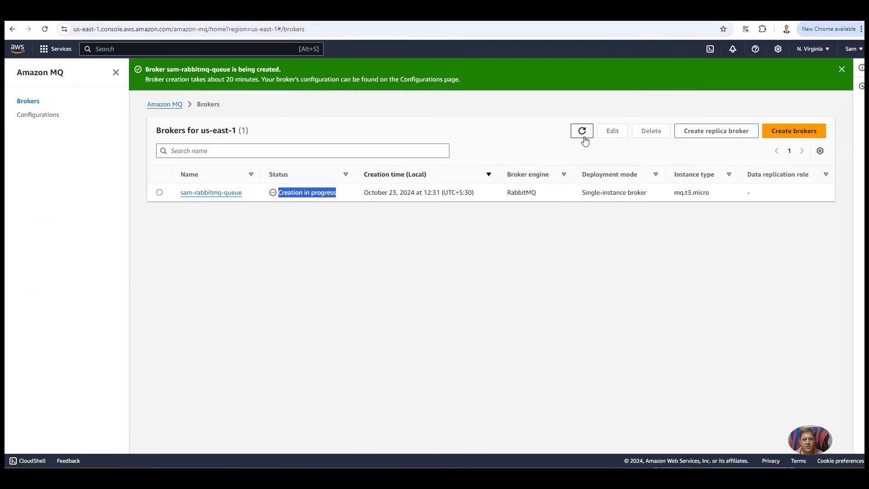
# Step: Refresh the brokers list, then run node consumer.js in the rabbitmq-demo PowerShell window
pyautogui.click(583, 135)
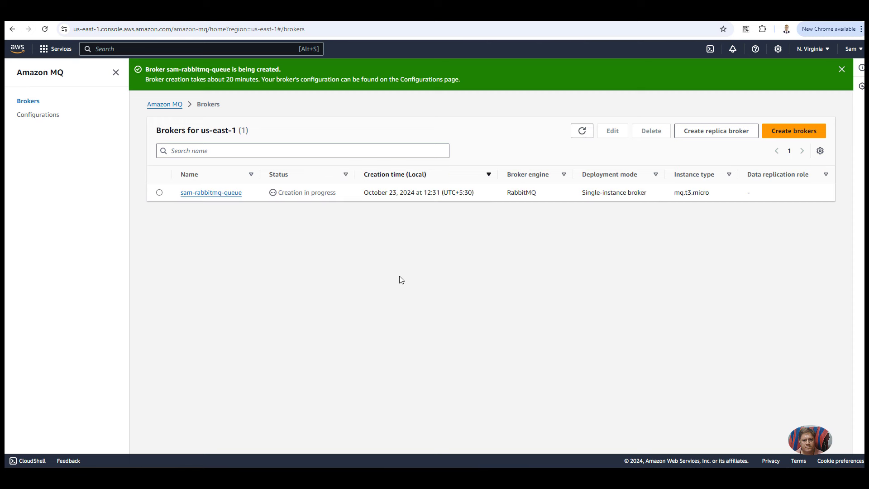
pyautogui.moveTo(337, 193); pyautogui.dragTo(288, 193)
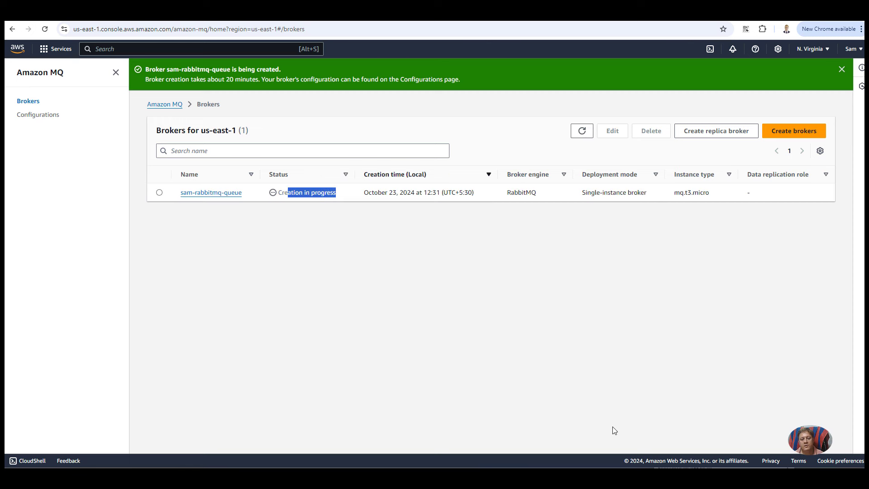
pyautogui.click(601, 449)
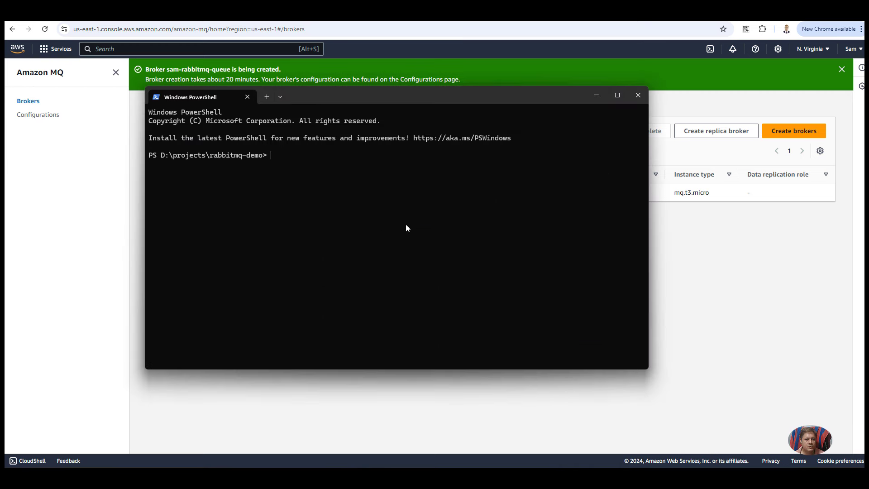
pyautogui.write('node comsume')
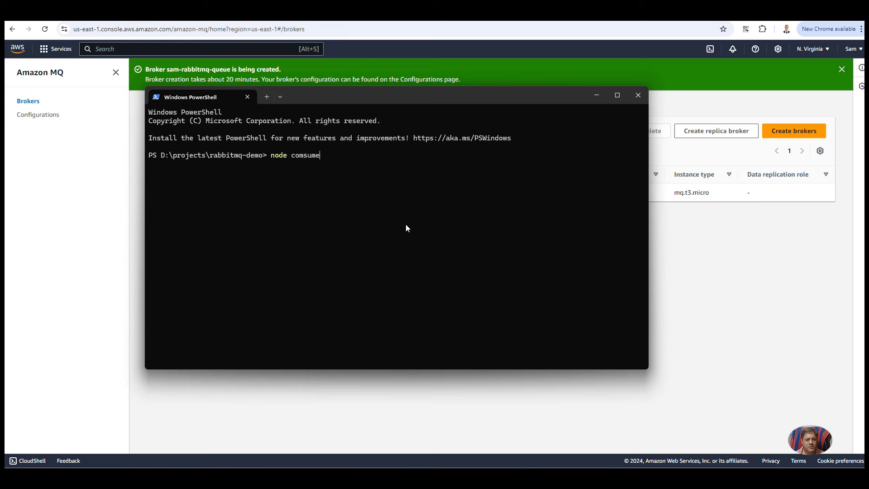
pyautogui.press('BackSpace')
pyautogui.press('BackSpace')
pyautogui.press('BackSpace')
pyautogui.press('BackSpace')
pyautogui.press('BackSpace')
pyautogui.write('nsumer.js')
pyautogui.press('Return')
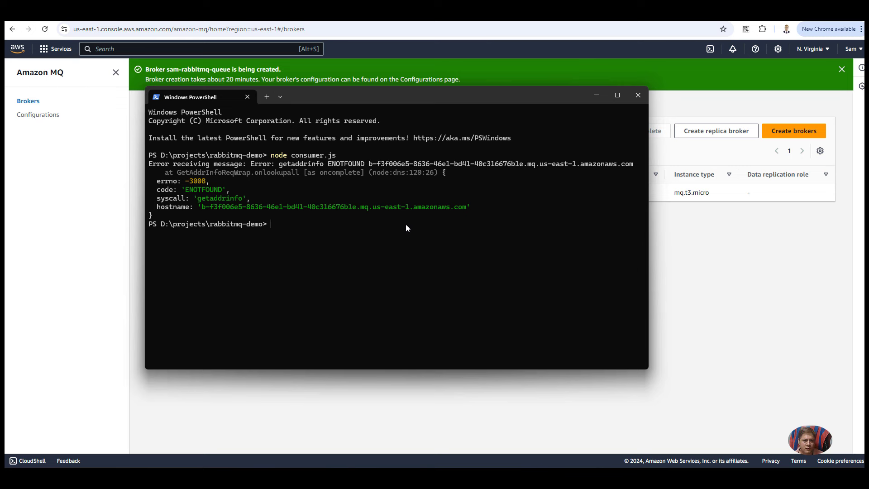
# Step: Copy the getaddrinfo ENOTFOUND error output and move the terminal aside
pyautogui.moveTo(263, 187); pyautogui.dragTo(299, 214)
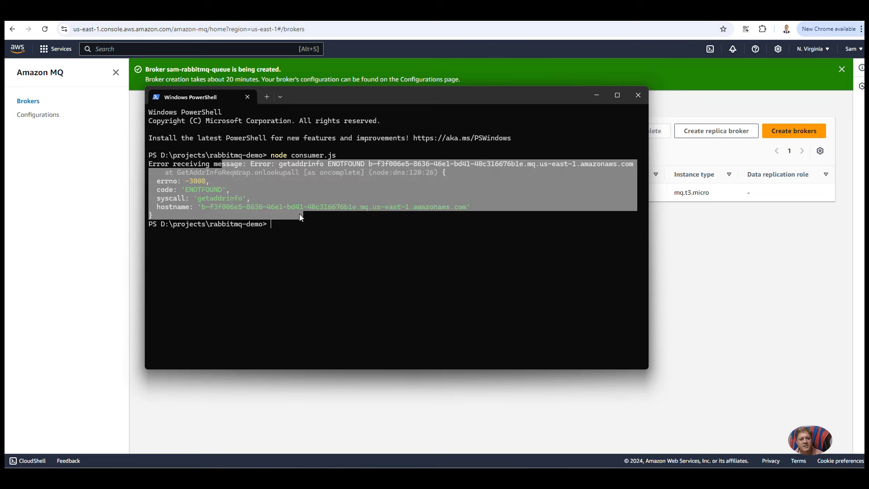
pyautogui.hotkey('ctrl', 'c')
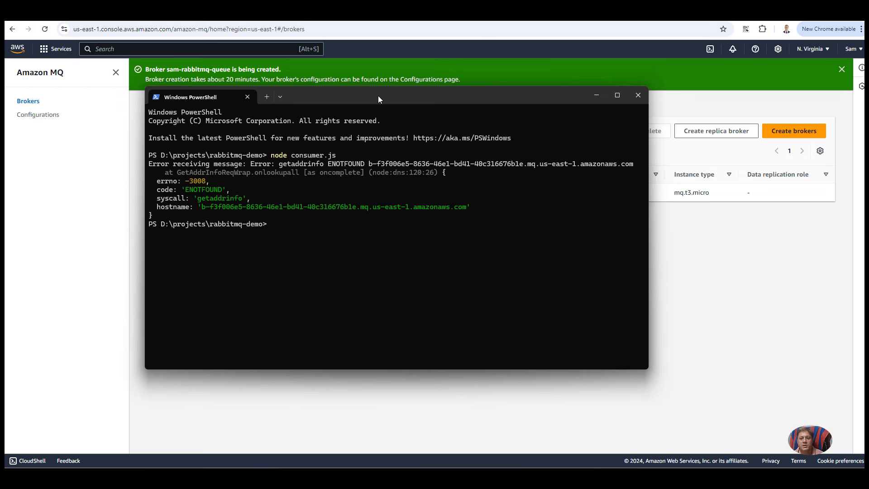
pyautogui.moveTo(379, 96); pyautogui.dragTo(538, 185)
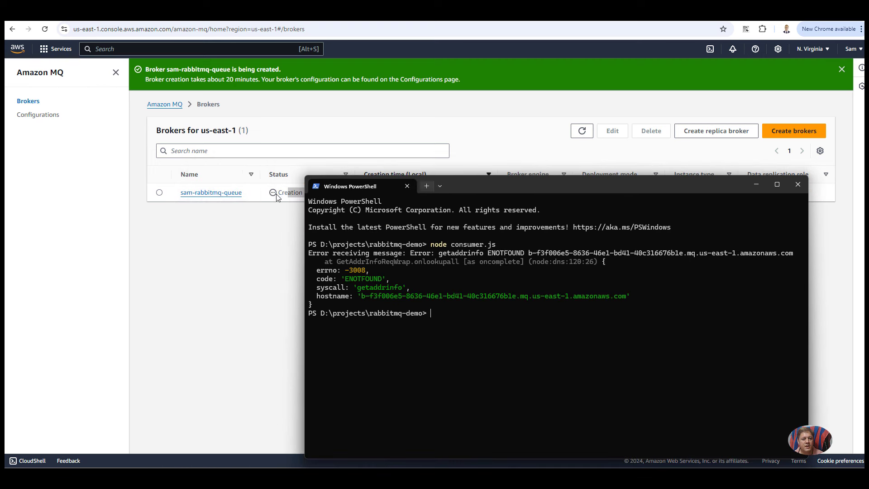
# Step: Open the RabbitMQ broker's details, check its pending modifications, and preview its RabbitMQ web console
pyautogui.click(202, 194)
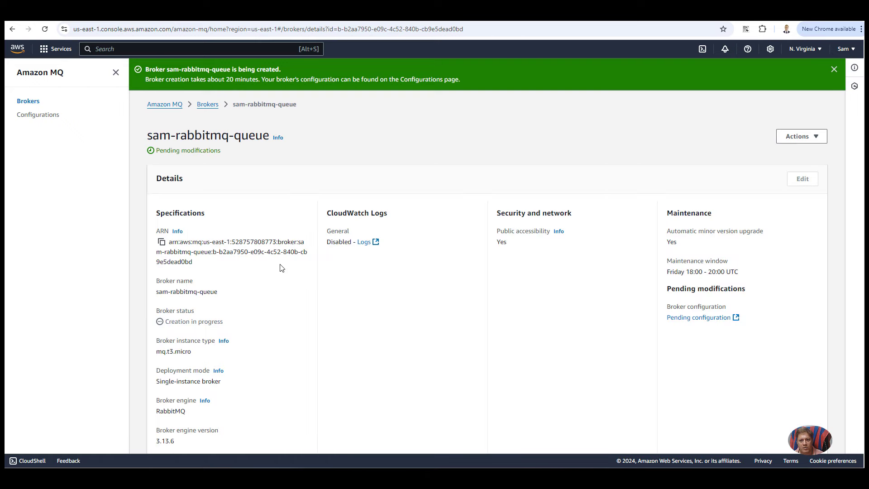
pyautogui.scroll(-7, 281, 268)
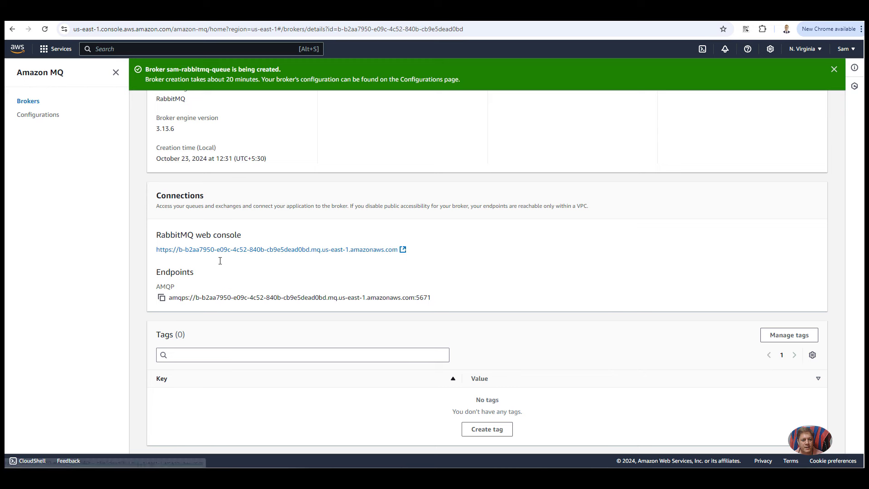
pyautogui.scroll(7, 222, 232)
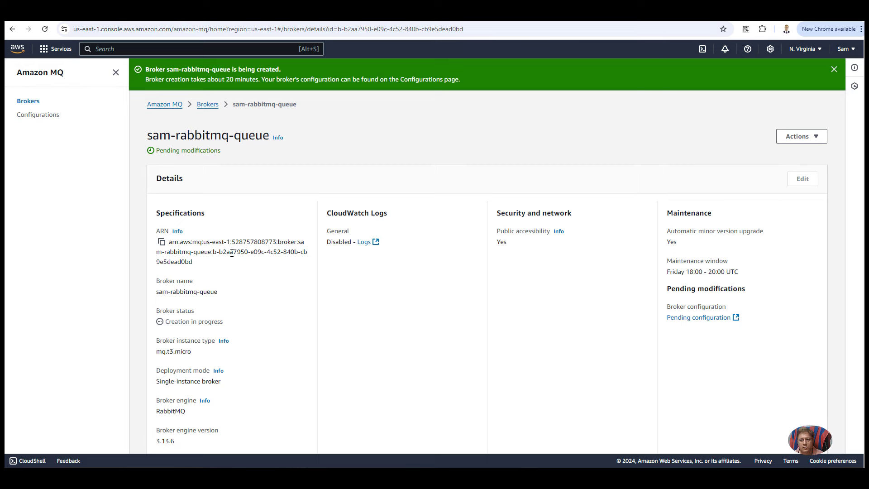
pyautogui.scroll(-4, 232, 253)
pyautogui.scroll(4, 230, 252)
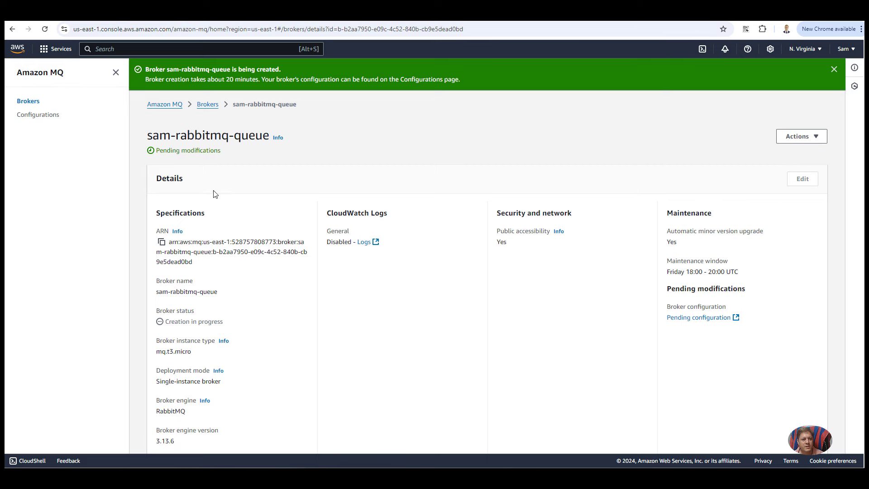
pyautogui.tripleClick(157, 154)
pyautogui.scroll(-7, 258, 279)
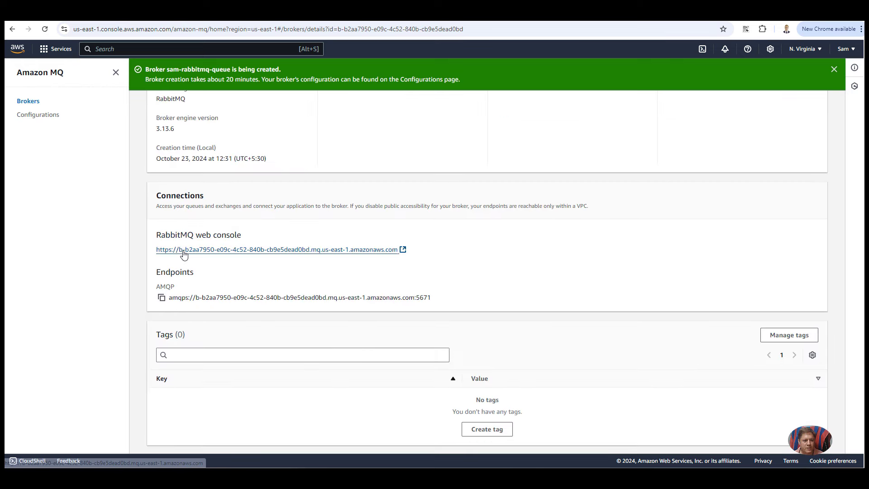
pyautogui.click(184, 252)
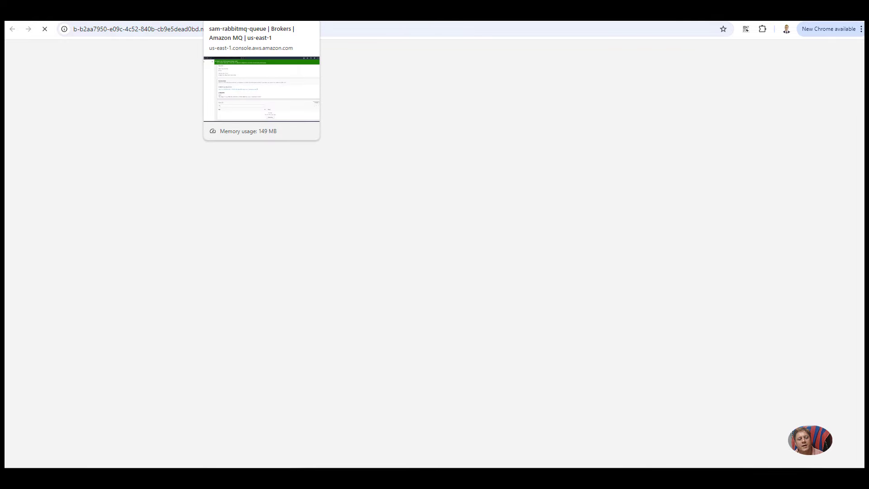
pyautogui.click(254, 11)
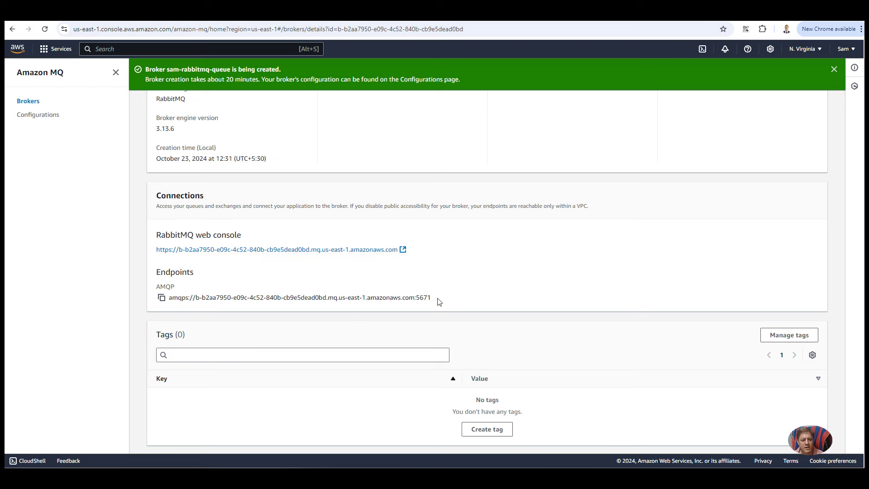
# Step: Select the full AMQP endpoint URL and scroll up to confirm the broker is Running
pyautogui.moveTo(439, 300); pyautogui.dragTo(170, 302)
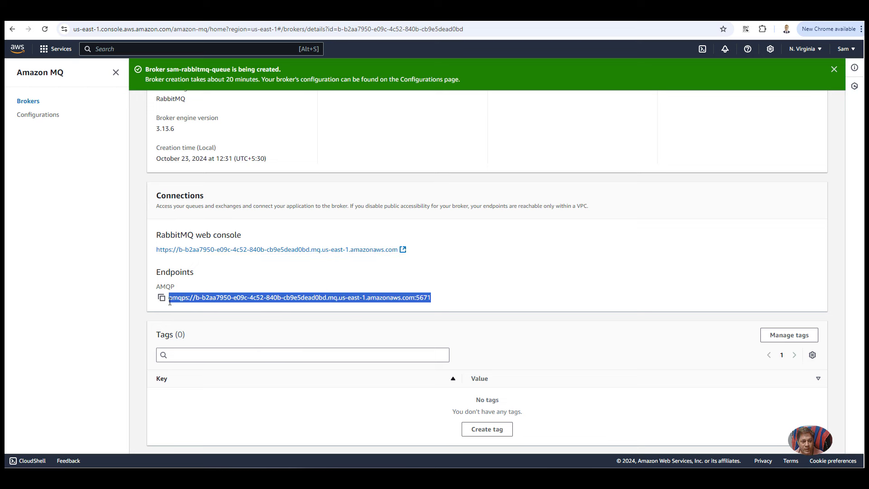
pyautogui.doubleClick(177, 272)
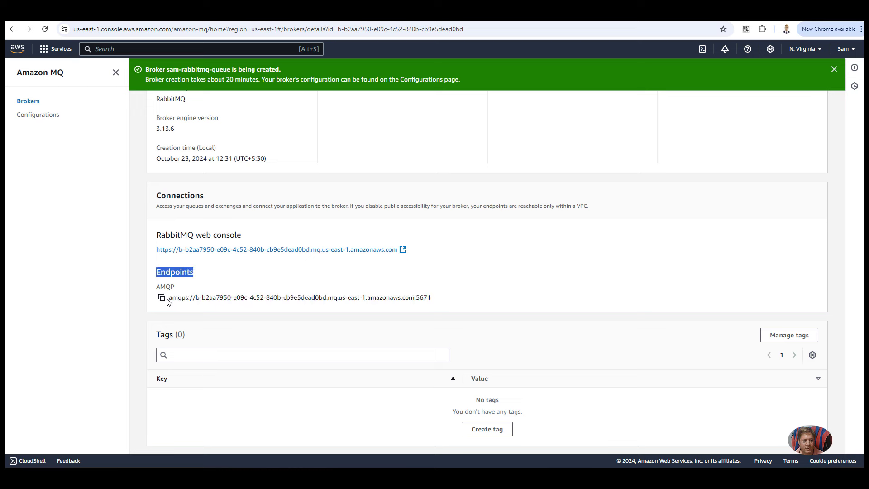
pyautogui.moveTo(169, 299); pyautogui.dragTo(447, 307)
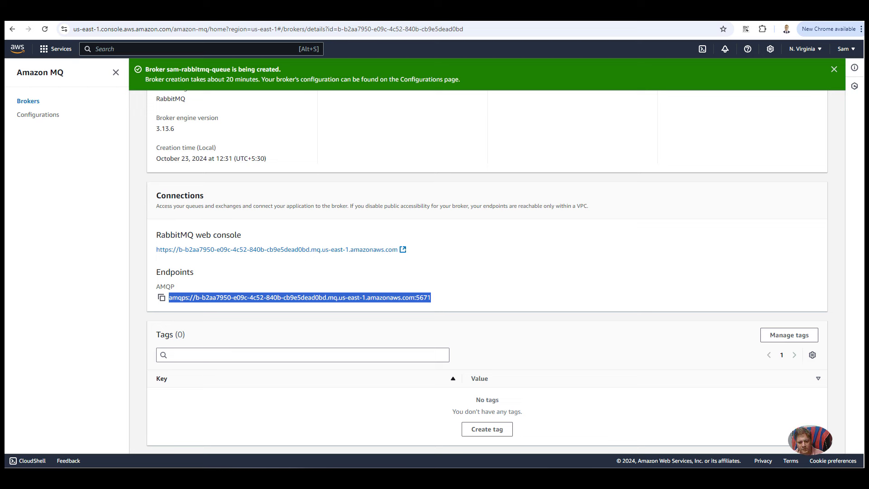
pyautogui.hotkey('alt', 'Tab')
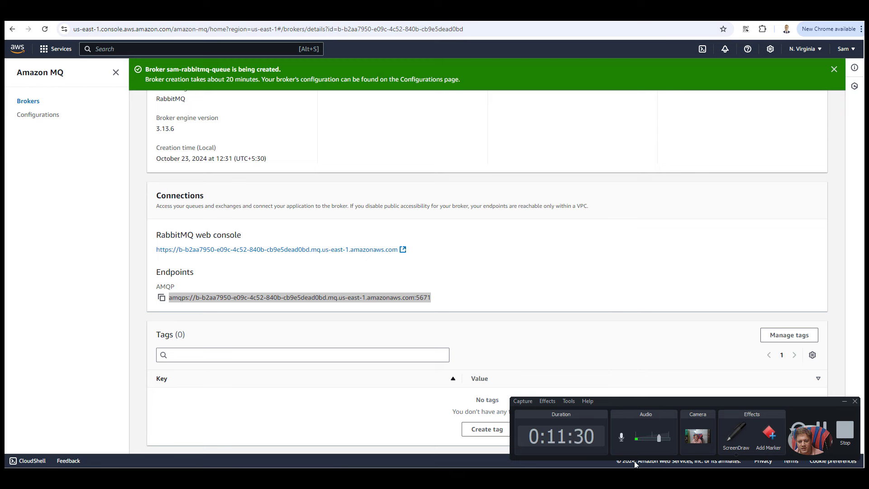
pyautogui.hotkey('alt', 'Tab')
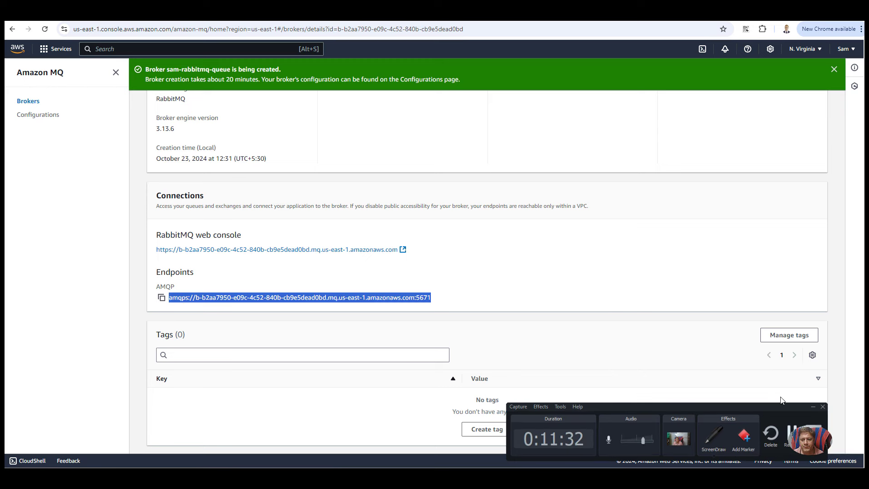
pyautogui.scroll(7, 390, 164)
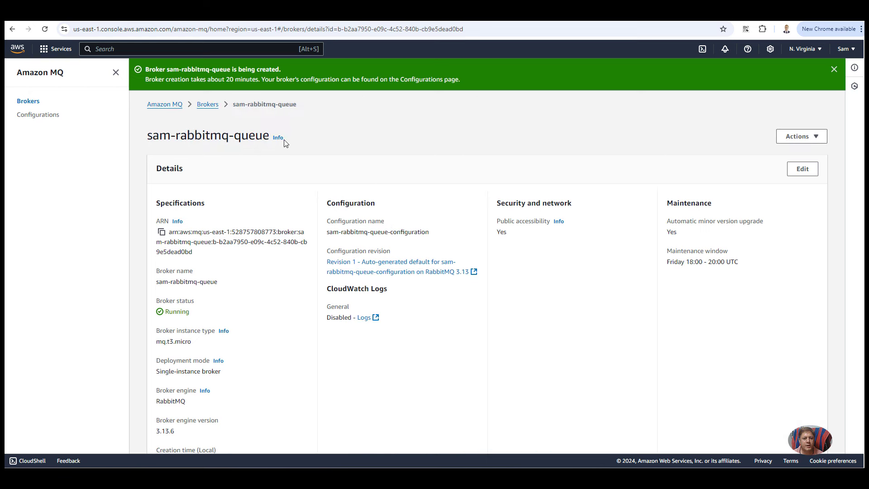
pyautogui.click(208, 105)
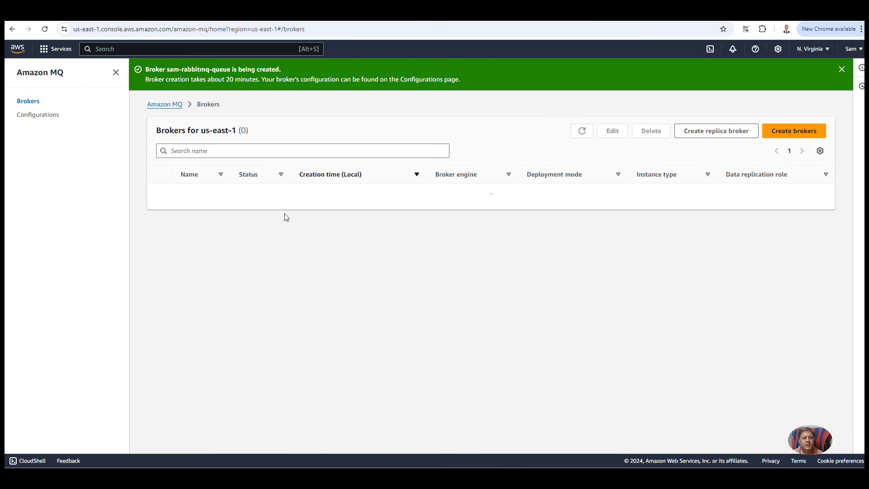
pyautogui.doubleClick(293, 190)
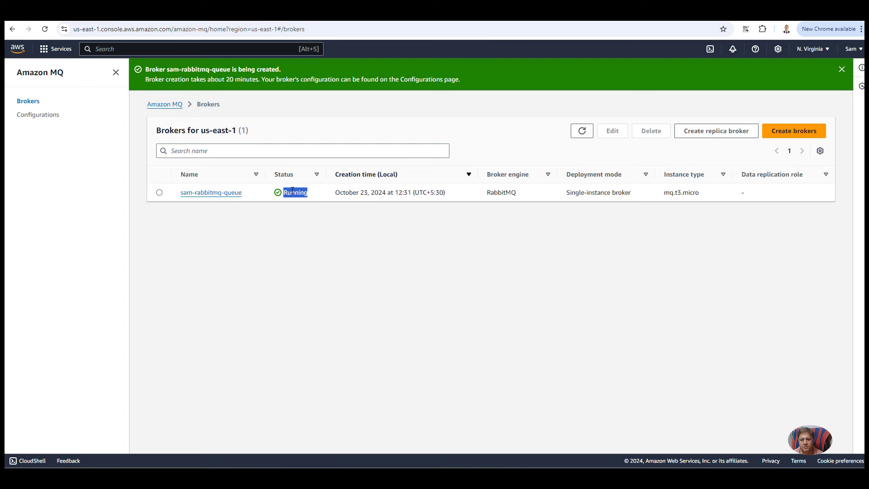
pyautogui.click(226, 195)
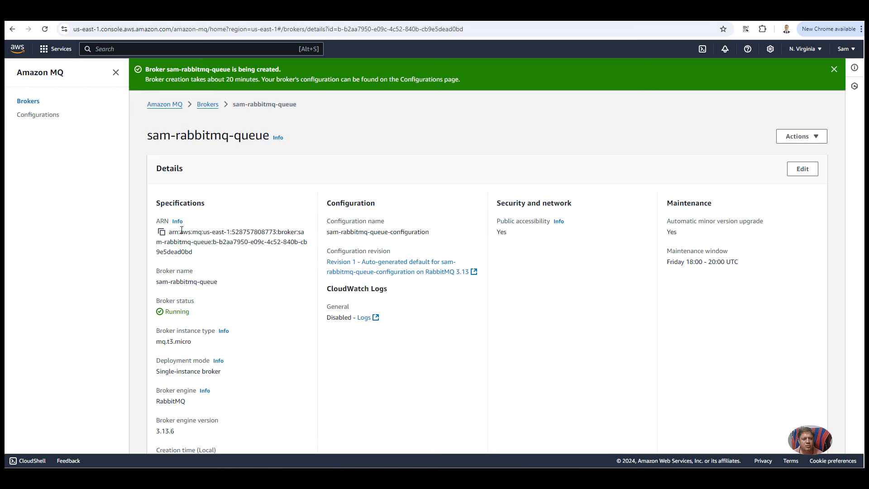
pyautogui.moveTo(434, 238); pyautogui.dragTo(391, 233)
pyautogui.click(340, 234)
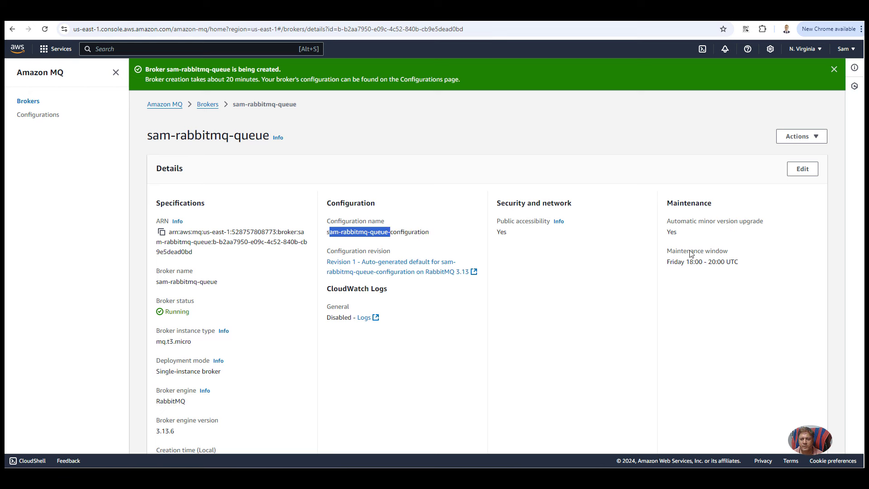
pyautogui.moveTo(520, 236); pyautogui.dragTo(498, 221)
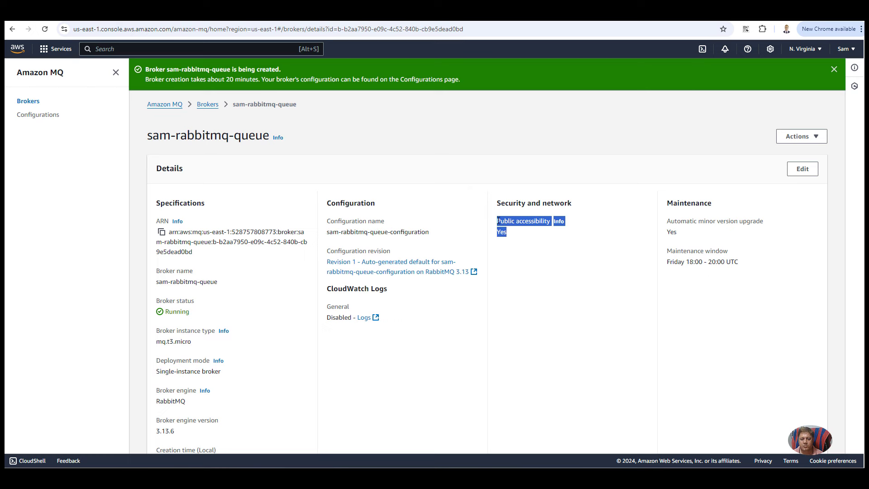
pyautogui.scroll(-2, 524, 279)
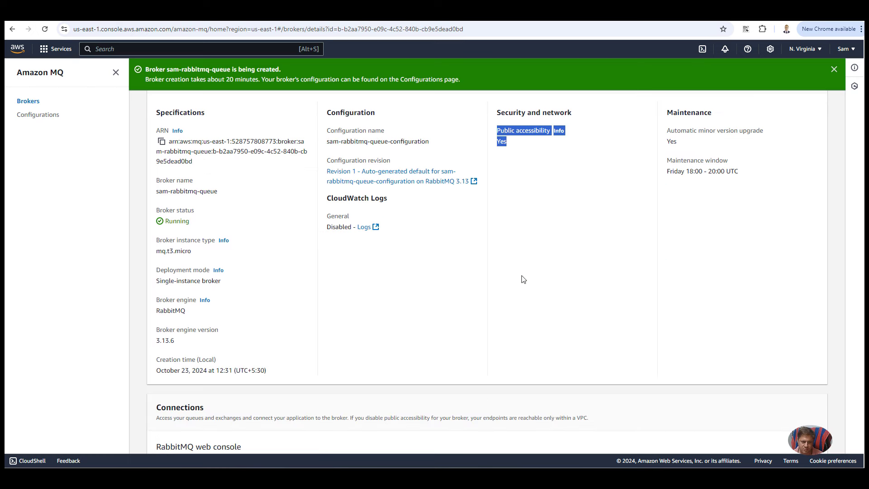
pyautogui.scroll(-4, 524, 279)
pyautogui.scroll(-1, 524, 279)
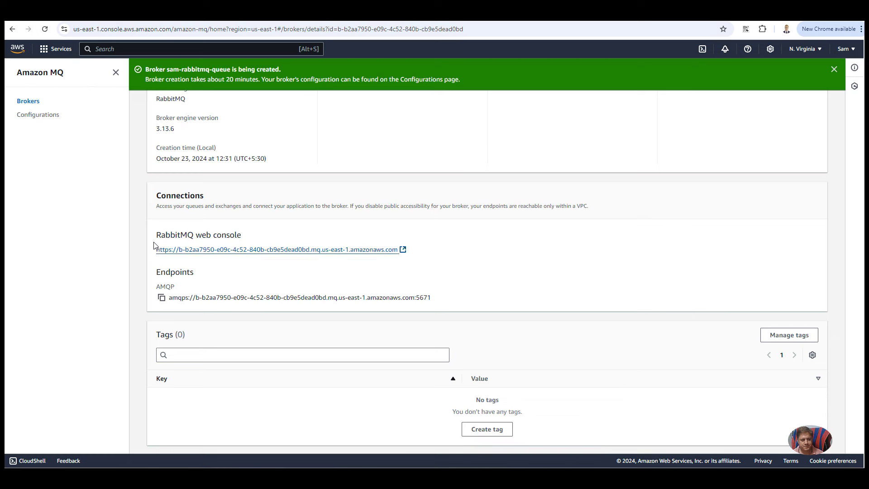
pyautogui.moveTo(155, 235); pyautogui.dragTo(442, 302)
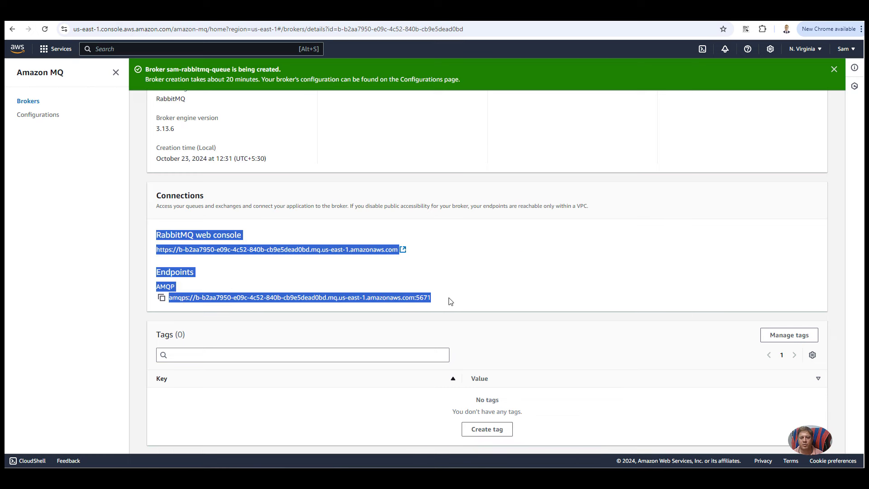
pyautogui.click(450, 302)
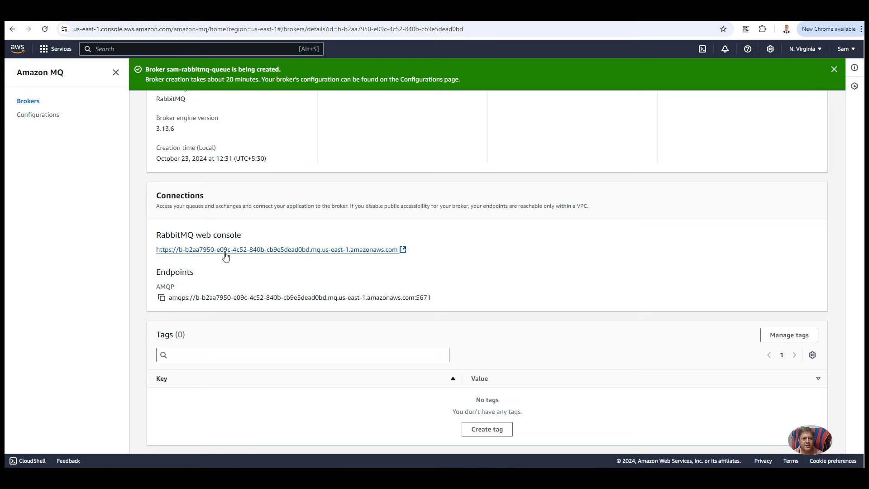
# Step: Open the broker's RabbitMQ web console, log in with the broker username and password, and reload
pyautogui.click(290, 250)
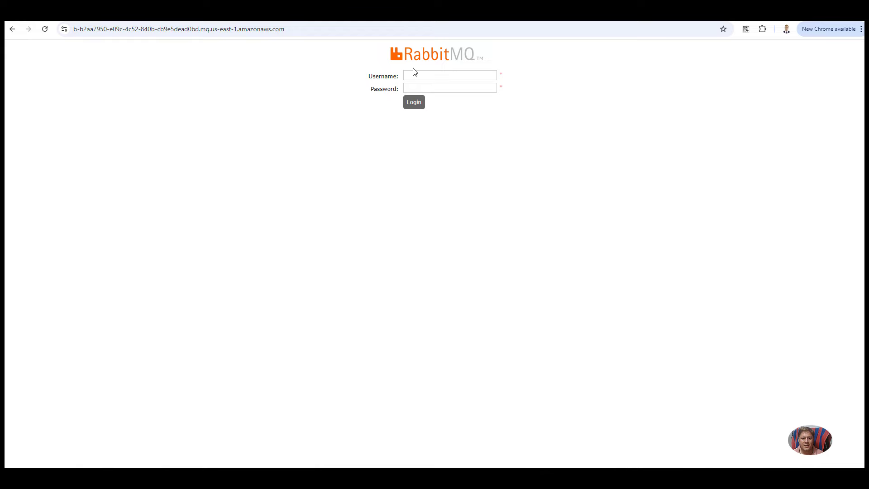
pyautogui.moveTo(298, 31); pyautogui.dragTo(72, 30)
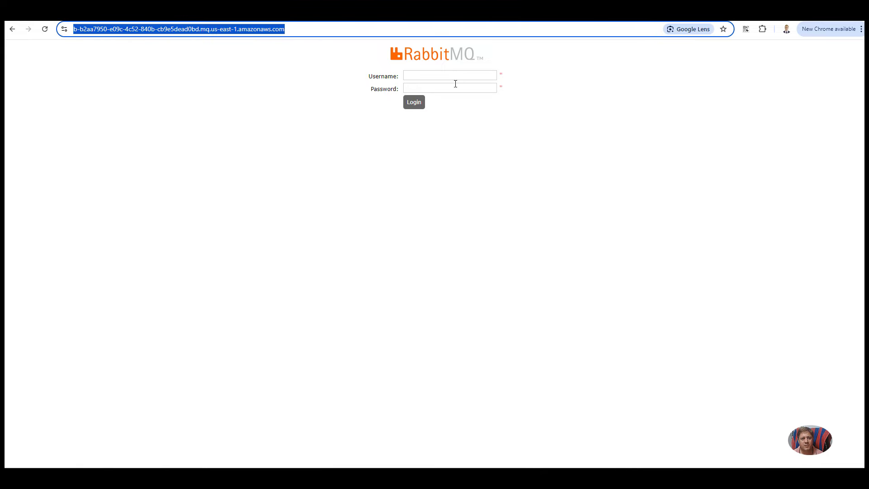
pyautogui.click(445, 76)
pyautogui.click(425, 84)
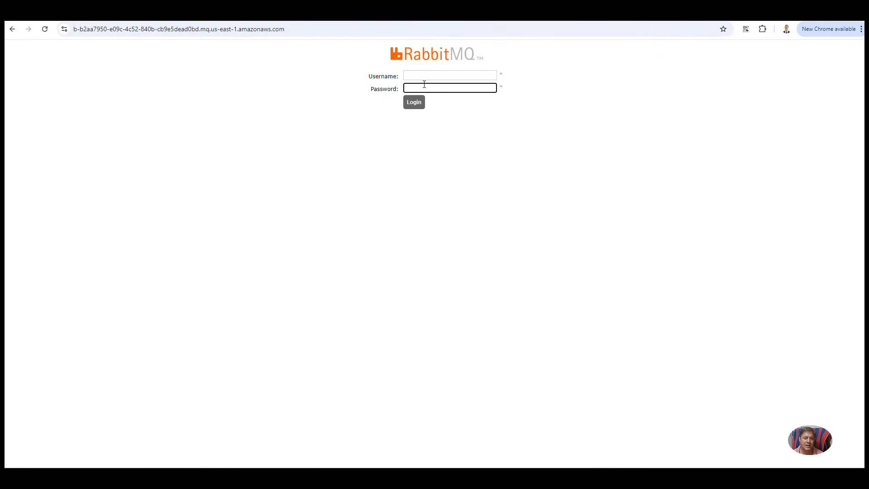
pyautogui.click(426, 77)
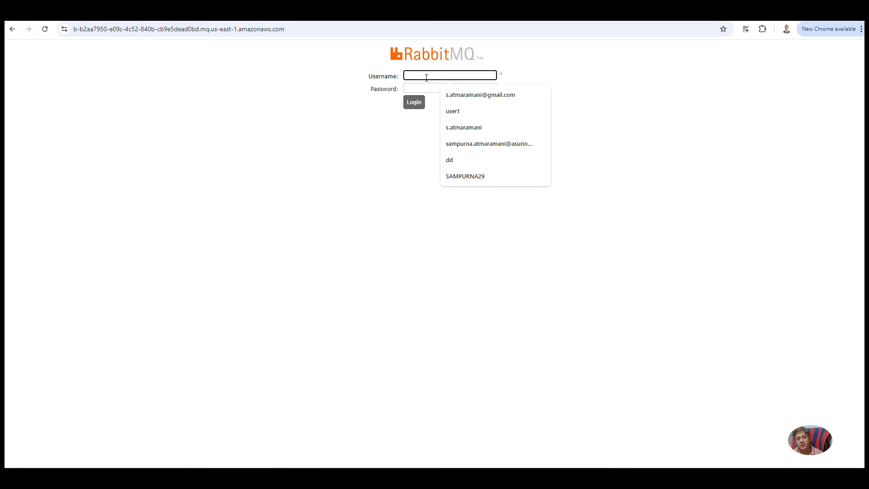
pyautogui.write('sam')
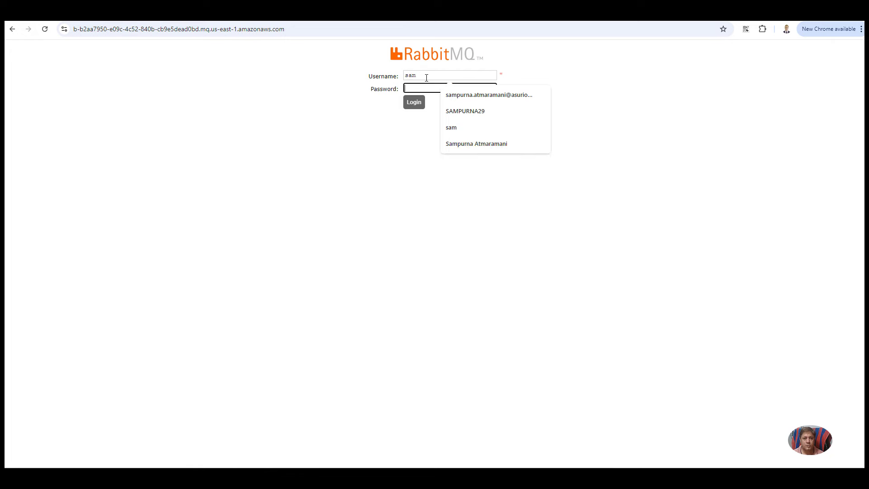
pyautogui.press('Tab')
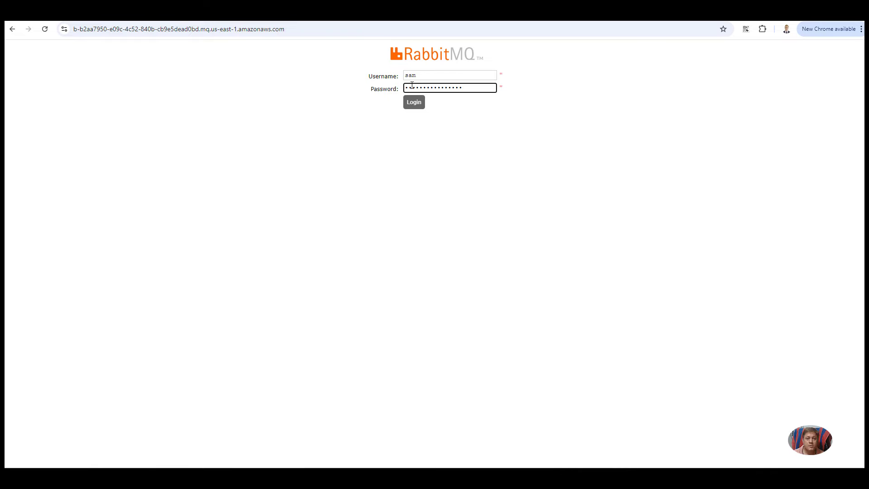
pyautogui.click(416, 104)
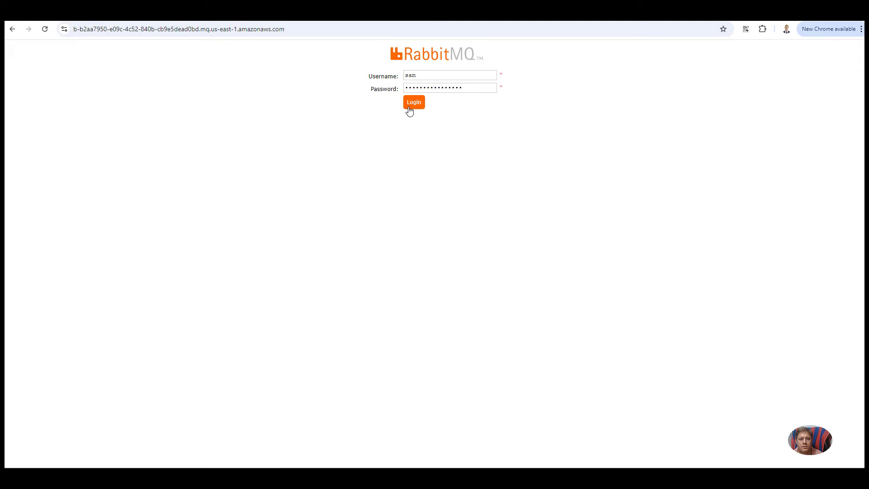
pyautogui.click(45, 29)
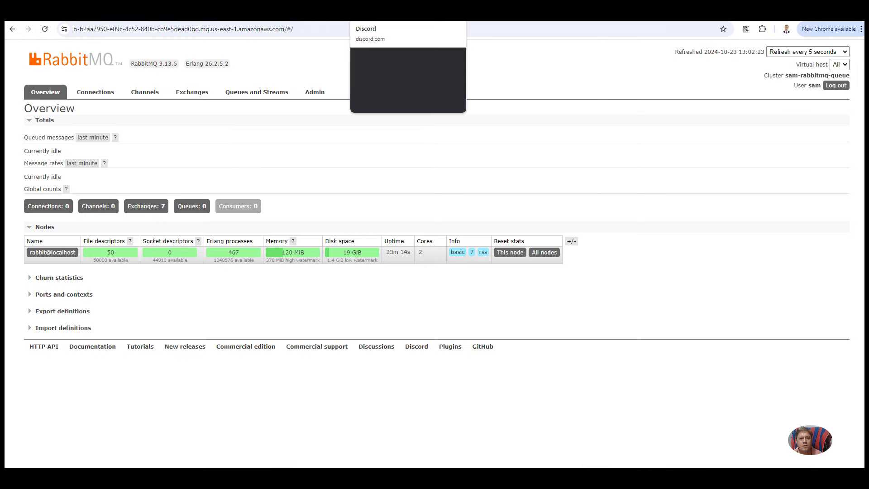
# Step: Move between the RabbitMQ management Overview and the Amazon MQ broker details tabs
pyautogui.click(389, 14)
pyautogui.click(403, 18)
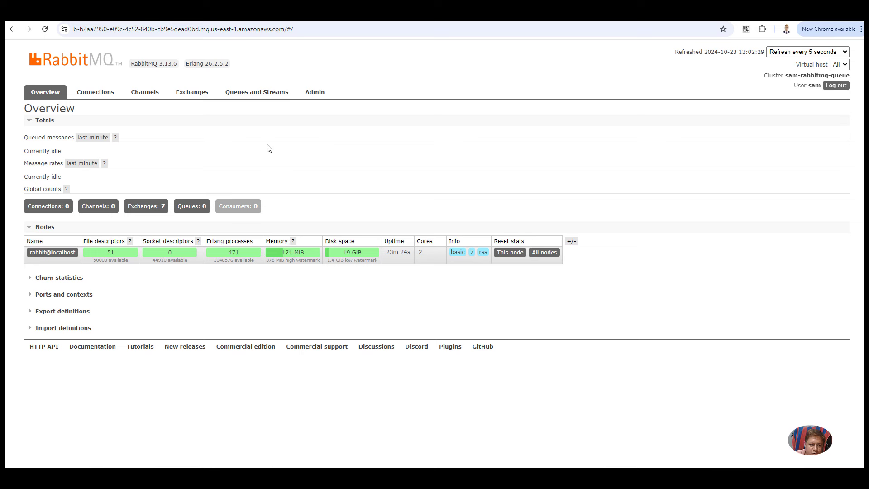
pyautogui.click(259, 13)
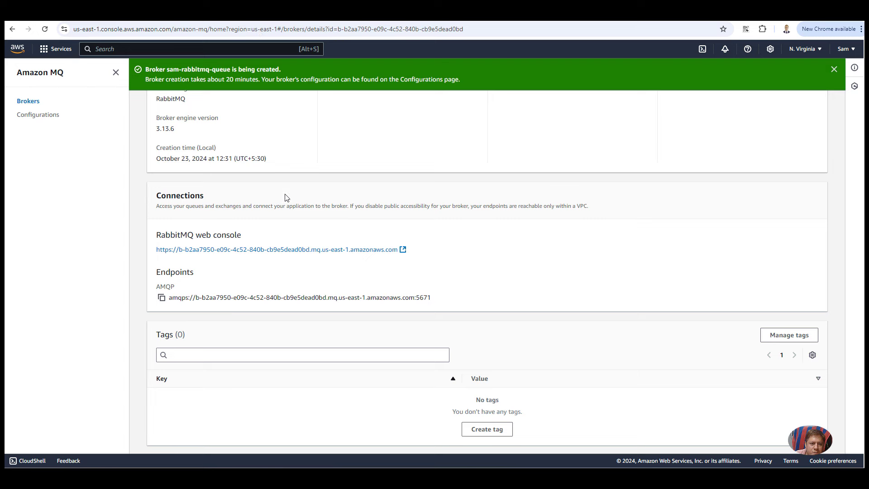
pyautogui.scroll(1, 288, 198)
pyautogui.click(341, 21)
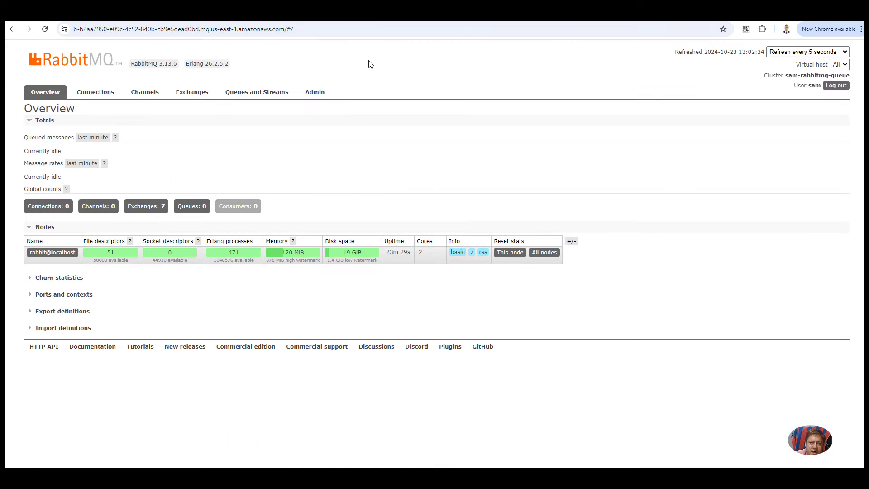
# Step: On the Admin page expand Add a user and inspect its fields, then go to Queues and Streams
pyautogui.click(326, 93)
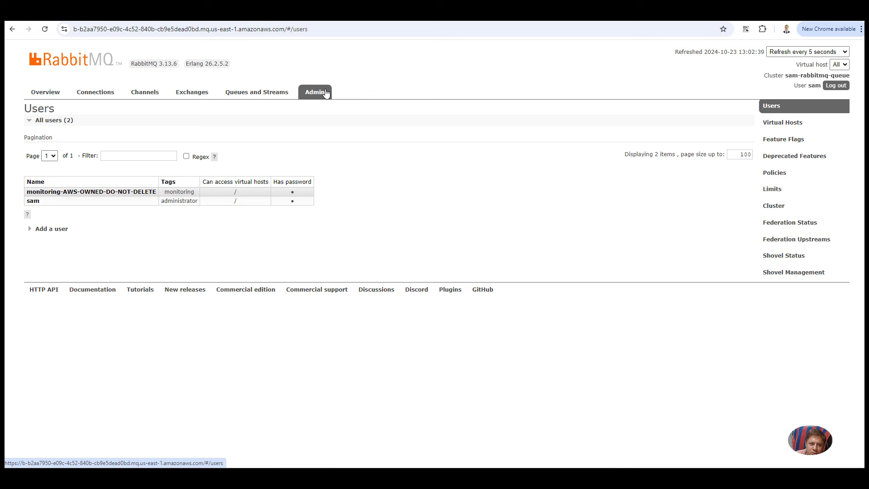
pyautogui.click(58, 230)
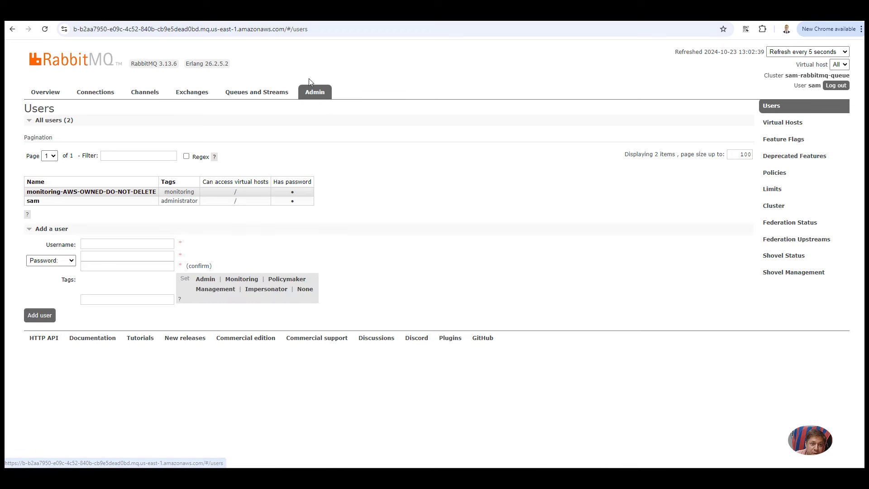
pyautogui.click(114, 246)
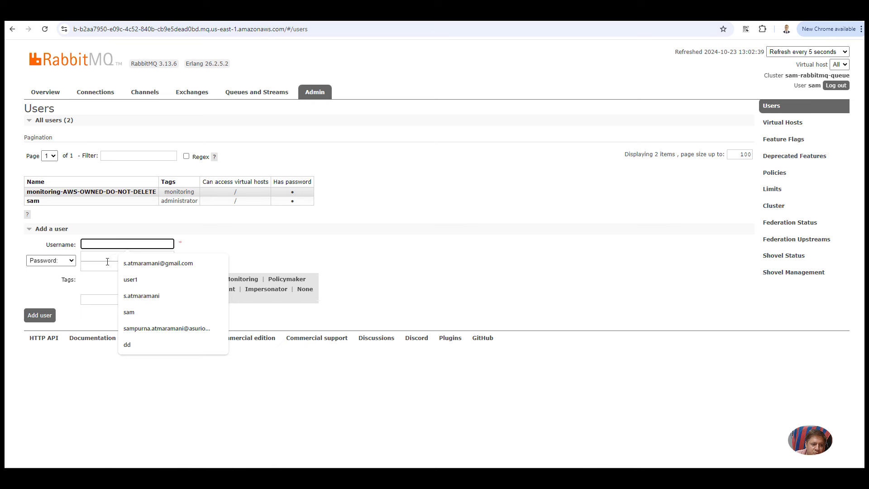
pyautogui.click(107, 264)
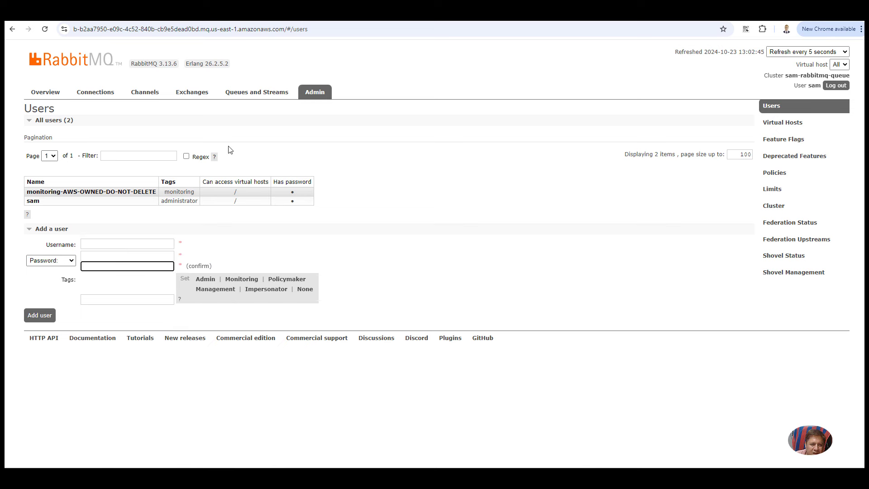
pyautogui.click(246, 95)
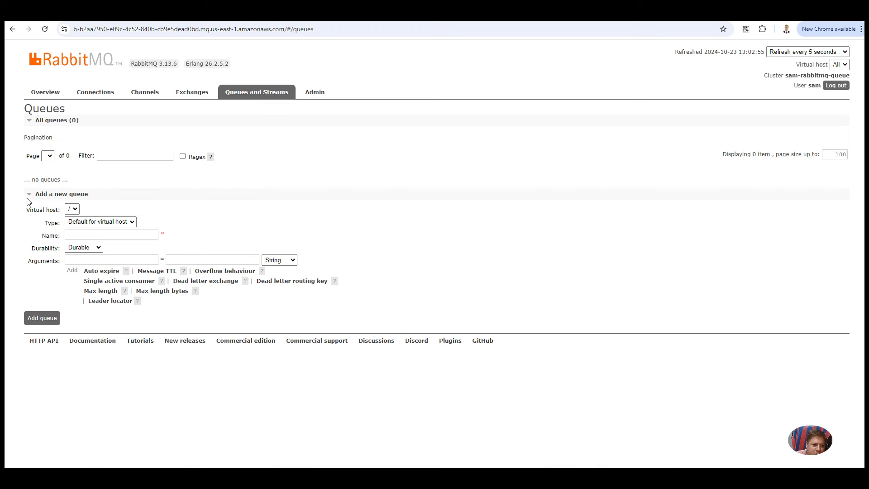
# Step: Add a queue named testQueue through the Add a new queue form, then return to the Amazon MQ tab
pyautogui.click(51, 195)
pyautogui.click(50, 195)
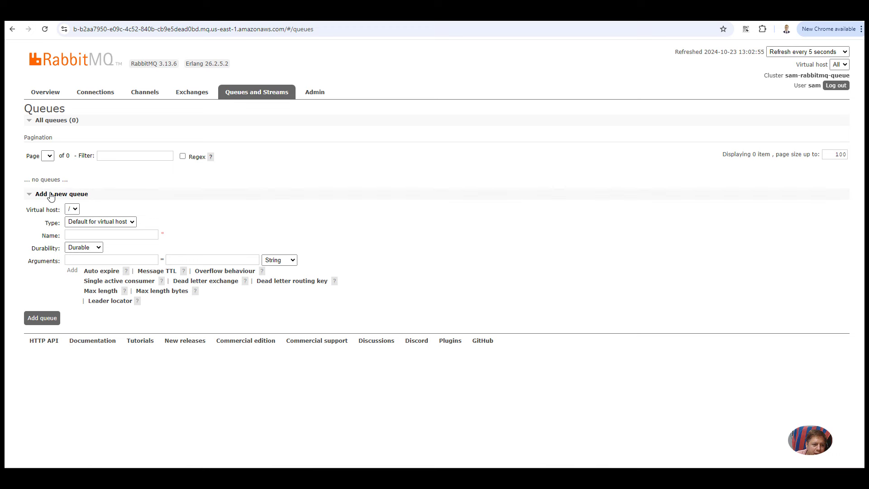
pyautogui.click(97, 233)
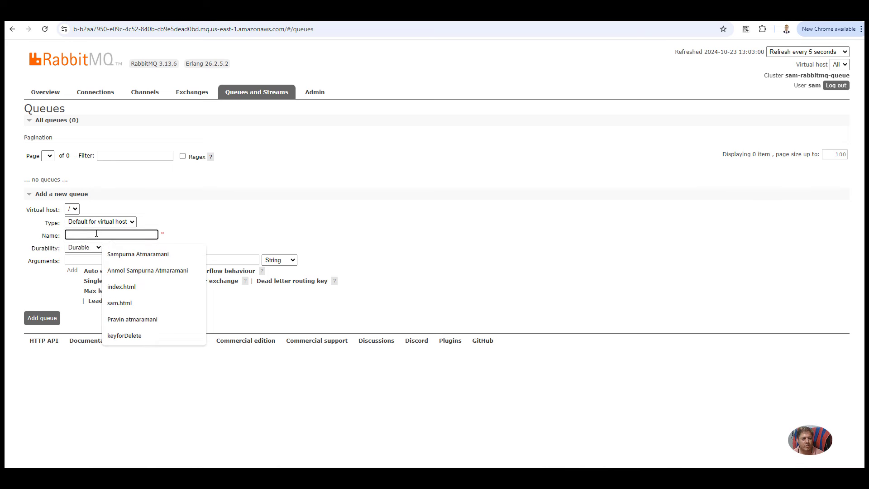
pyautogui.write('testQ')
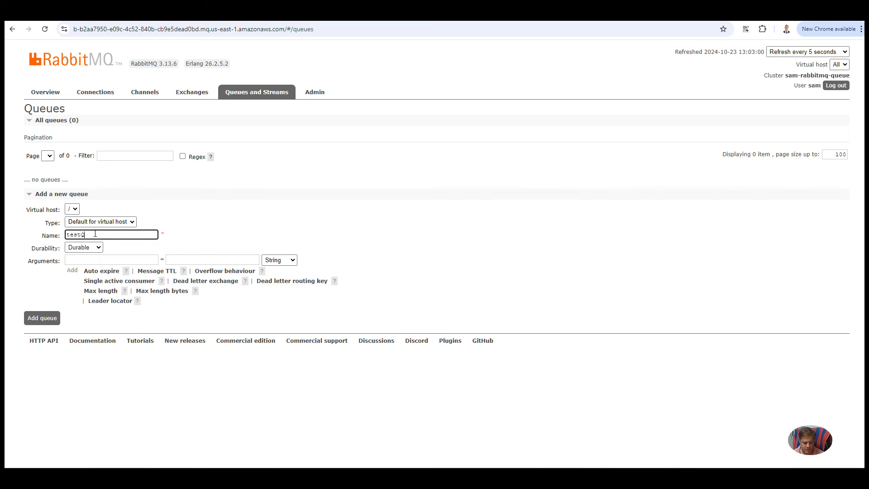
pyautogui.write('ueue')
pyautogui.moveTo(101, 235); pyautogui.dragTo(64, 241)
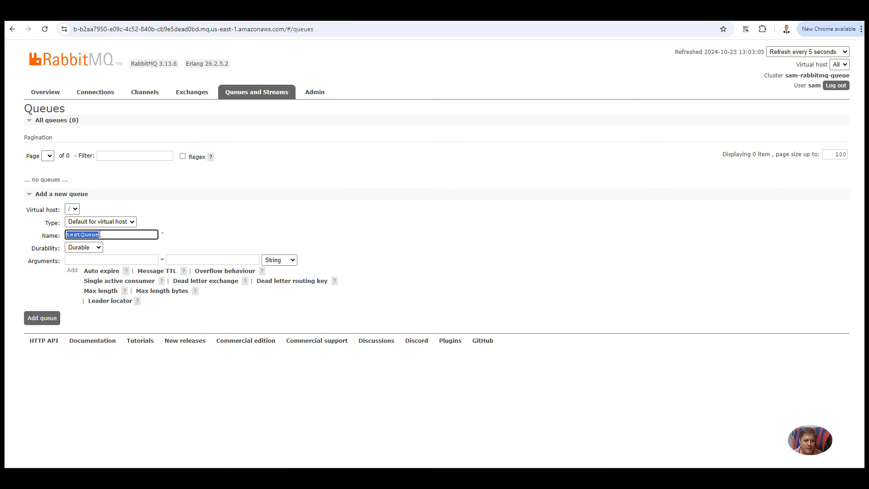
pyautogui.click(43, 318)
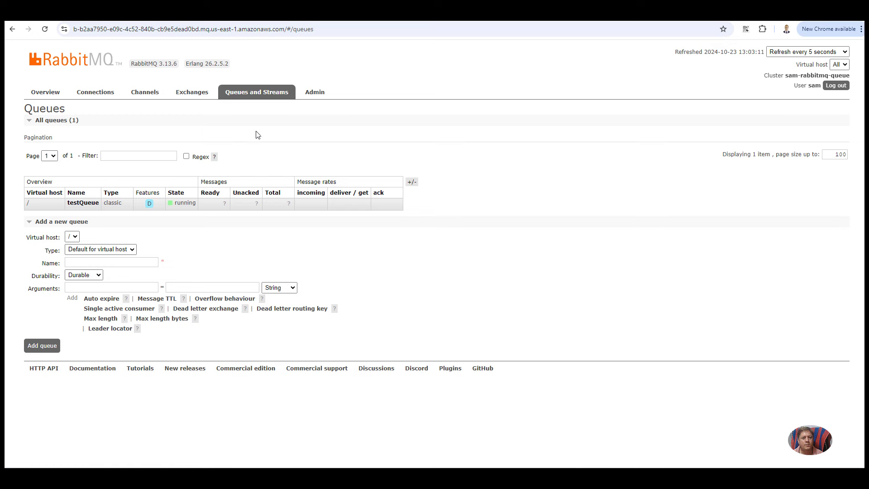
pyautogui.hotkey('ctrl', 'shift', 'Tab')
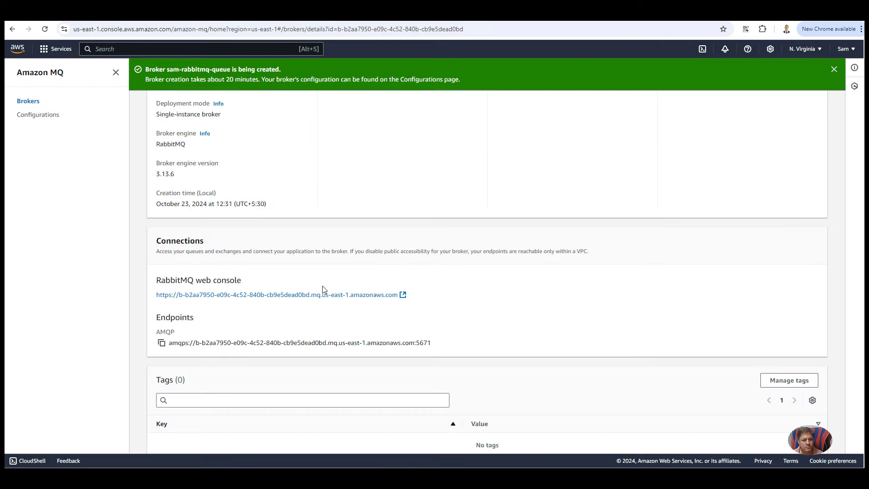
# Step: Select the broker's AMQP endpoint host under Connections and switch to producer.js in VS Code
pyautogui.moveTo(438, 346); pyautogui.dragTo(197, 345)
pyautogui.hotkey('ctrl', 'c')
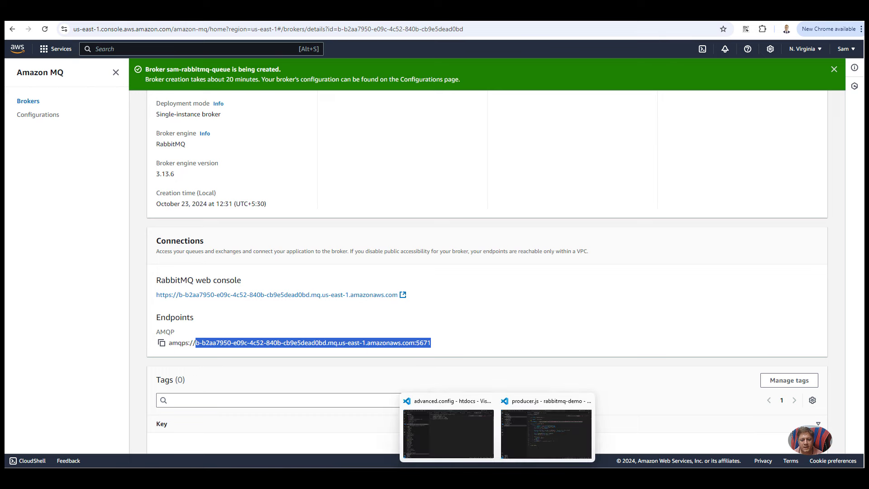
pyautogui.click(520, 431)
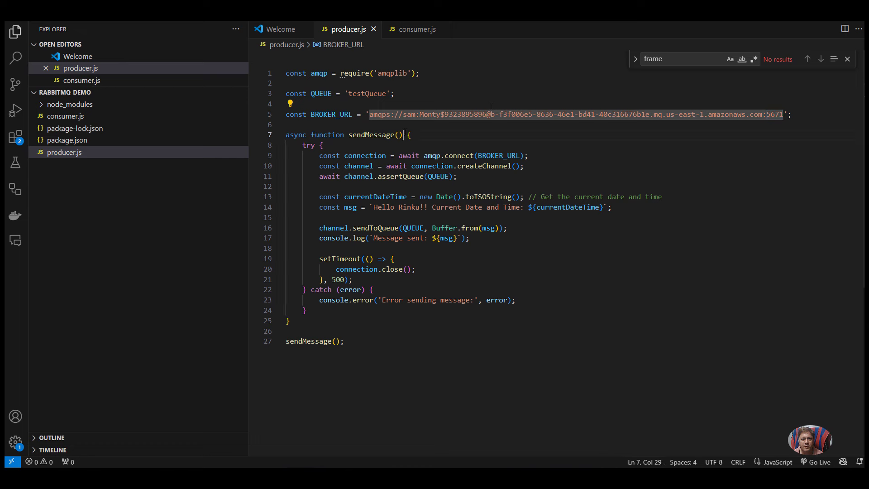
# Step: Put the new broker endpoint and updated password into producer.js's BROKER_URL and save it
pyautogui.click(476, 125)
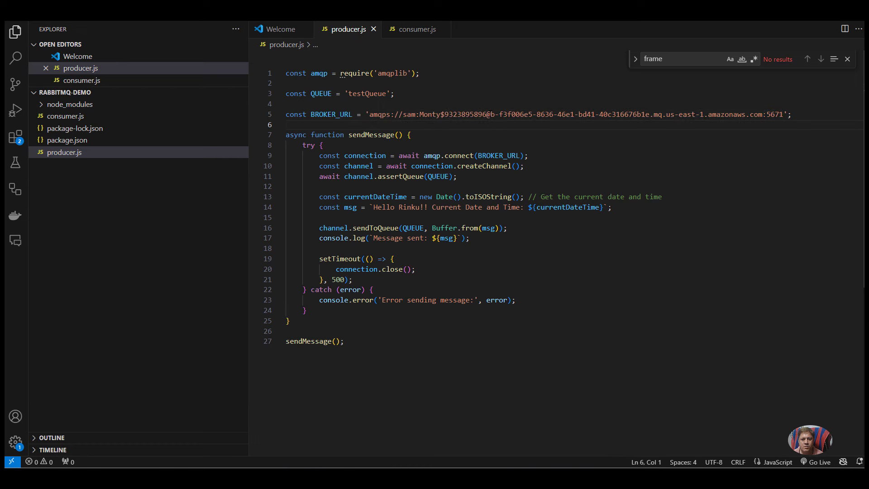
pyautogui.click(491, 114)
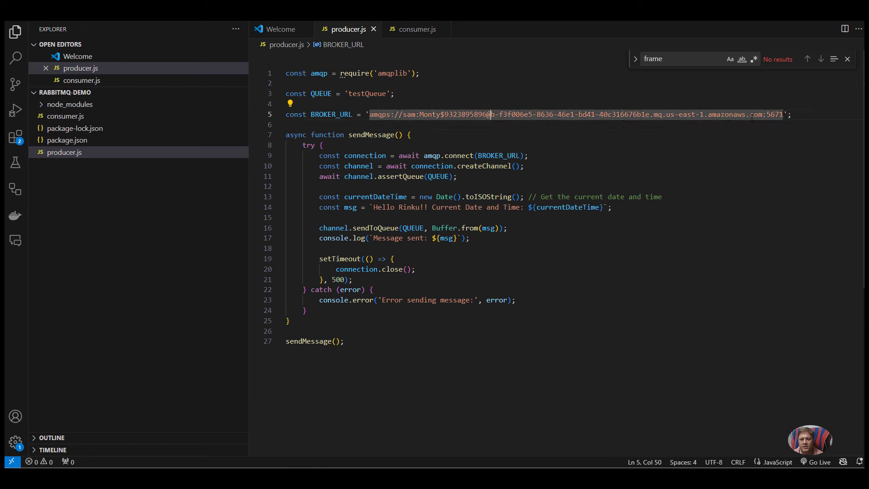
pyautogui.moveTo(491, 114); pyautogui.dragTo(783, 114)
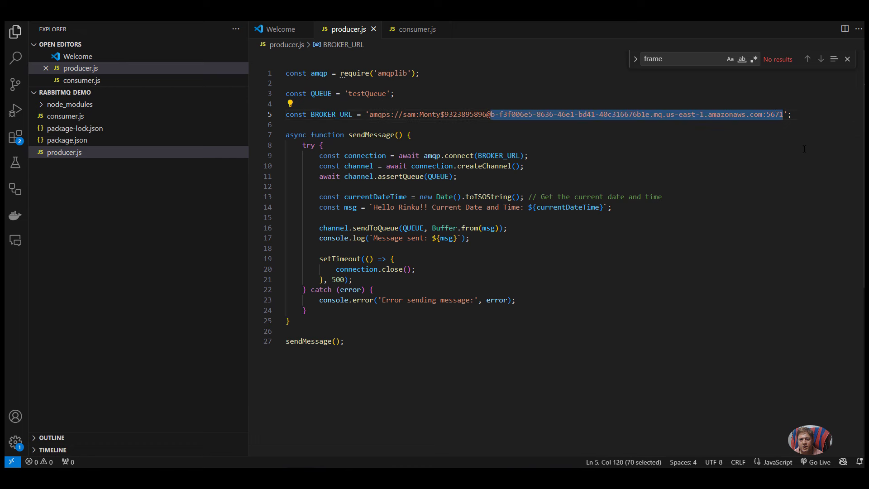
pyautogui.hotkey('ctrl', 'v')
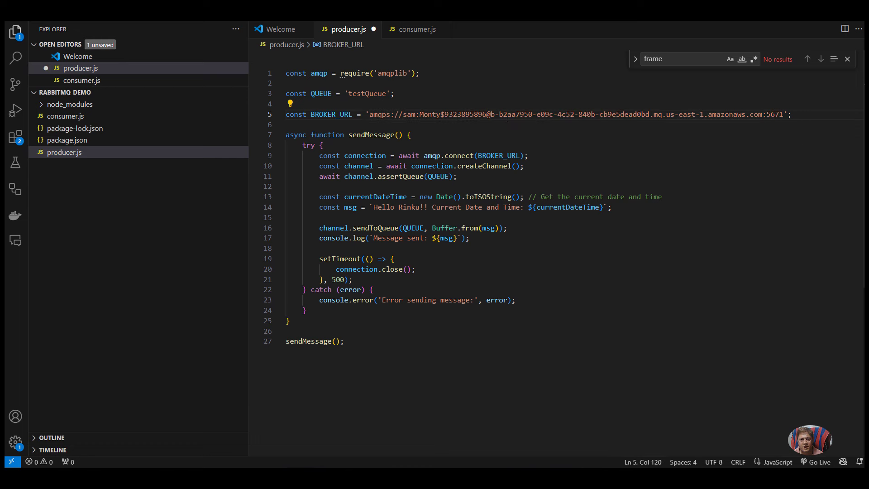
pyautogui.click(484, 115)
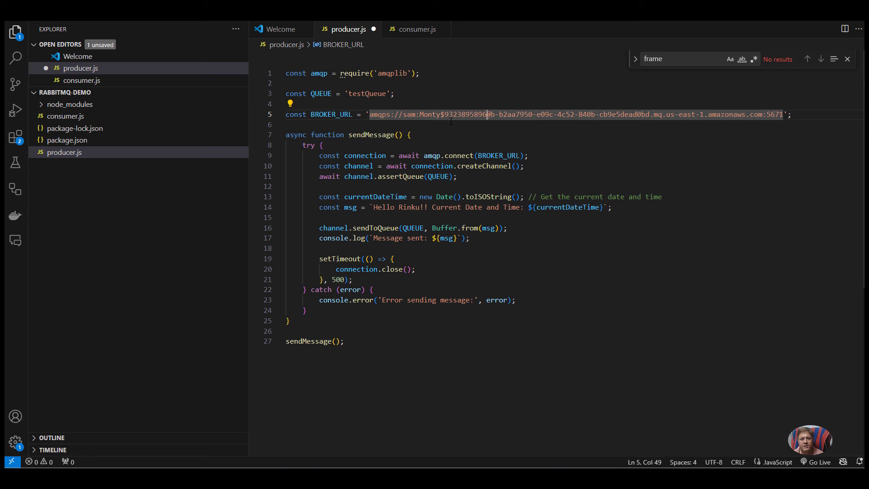
pyautogui.hotkey('shift', 'Left')
pyautogui.hotkey('shift', 'Left')
pyautogui.hotkey('shift', 'Left')
pyautogui.hotkey('shift', 'Left')
pyautogui.hotkey('shift', 'Left')
pyautogui.hotkey('shift', 'Left')
pyautogui.hotkey('shift', 'Left')
pyautogui.hotkey('shift', 'Left')
pyautogui.hotkey('shift', 'Left')
pyautogui.hotkey('shift', 'Left')
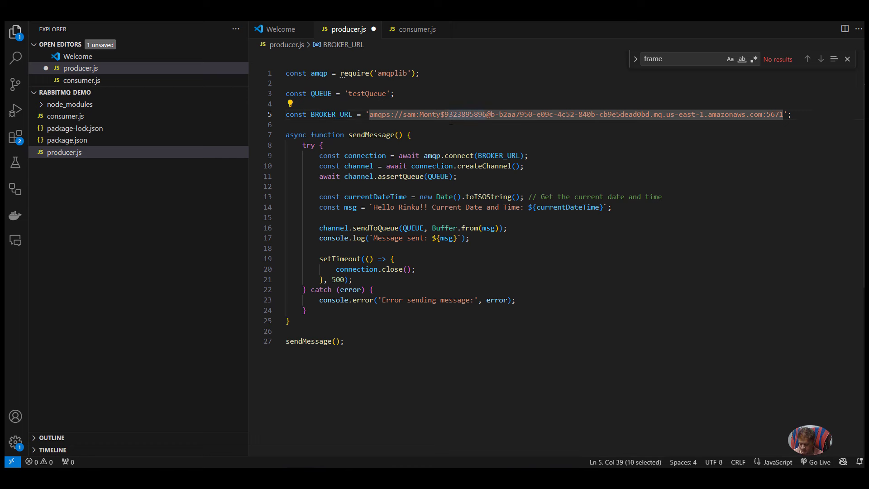
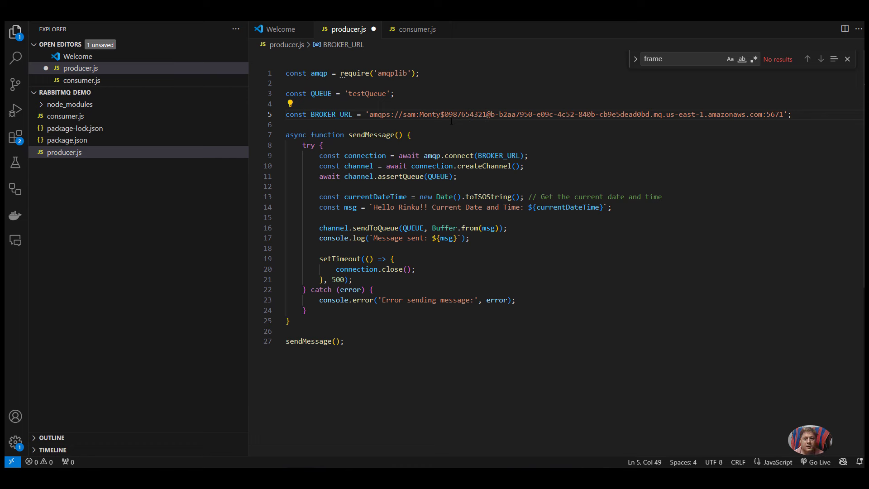
pyautogui.hotkey('ctrl', 's')
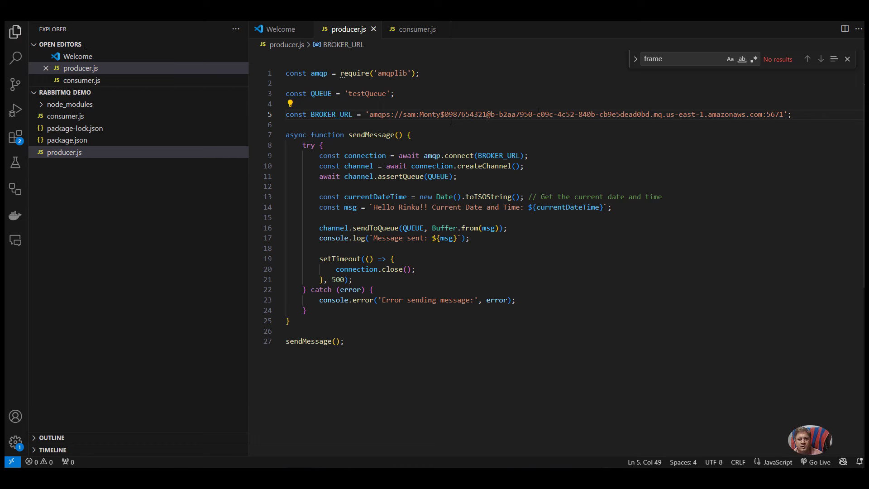
# Step: Copy the updated BROKER_URL line over line 4 of consumer.js and save it
pyautogui.press('Home')
pyautogui.hotkey('shift', 'End')
pyautogui.hotkey('ctrl', 'c')
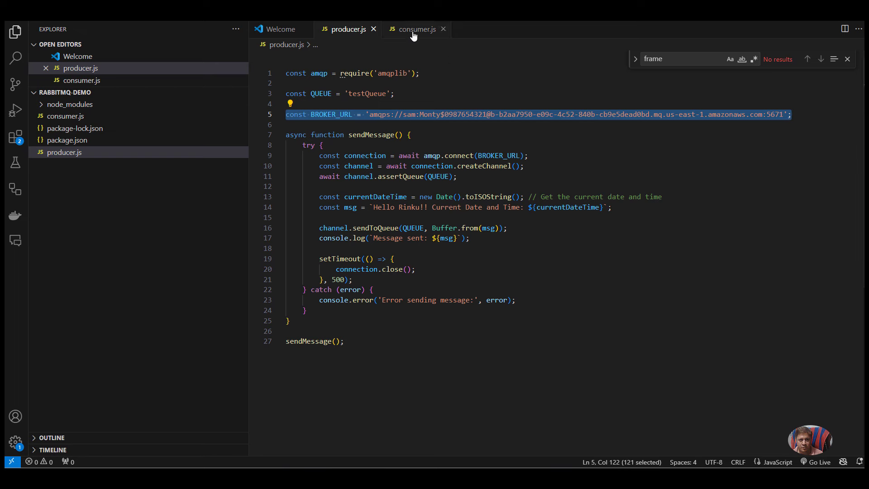
pyautogui.click(413, 30)
pyautogui.click(426, 104)
pyautogui.press('Home')
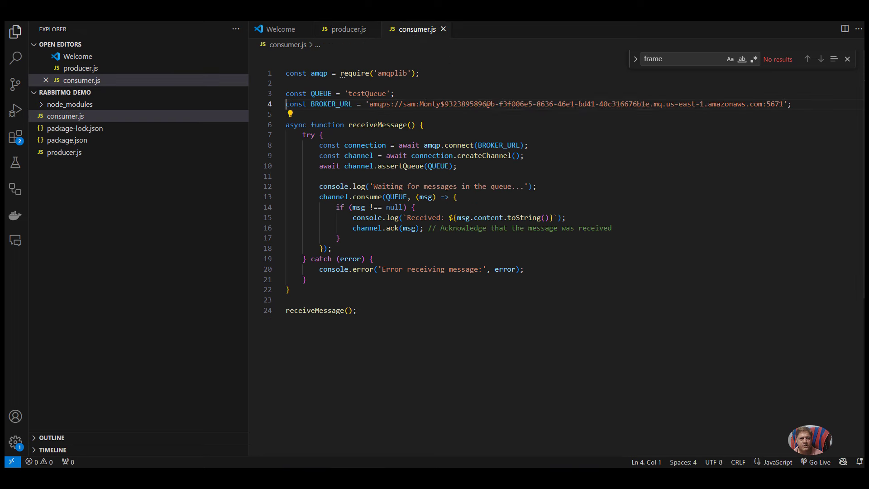
pyautogui.hotkey('shift', 'End')
pyautogui.hotkey('ctrl', 'v')
pyautogui.hotkey('ctrl', 's')
# Step: Check that consumer.js and producer.js both declare the queue testQueue
pyautogui.click(406, 94)
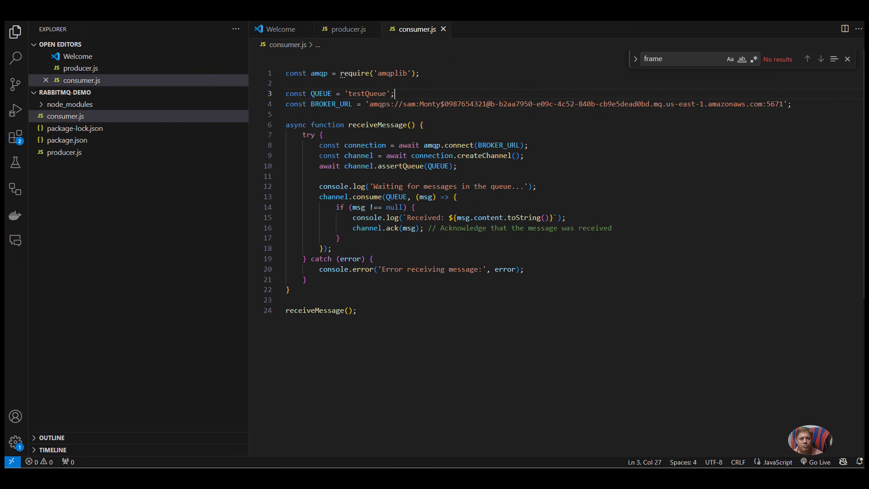
pyautogui.hotkey('shift', 'Home')
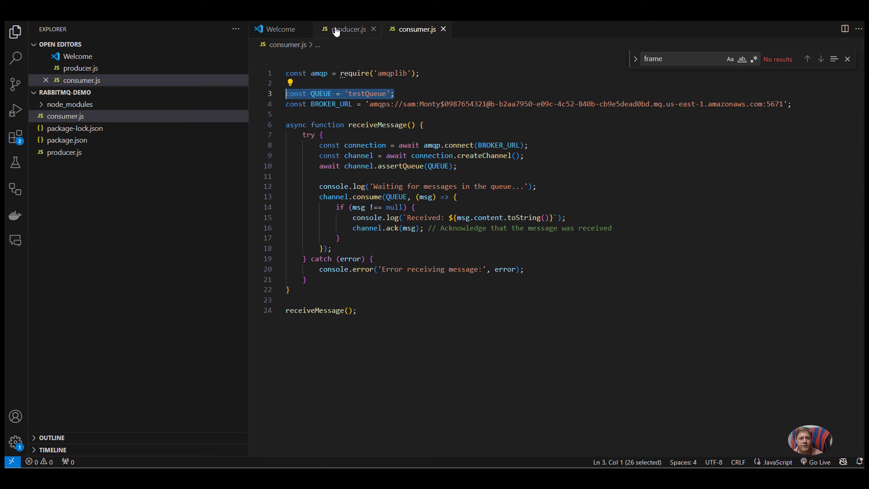
pyautogui.click(336, 31)
pyautogui.doubleClick(387, 95)
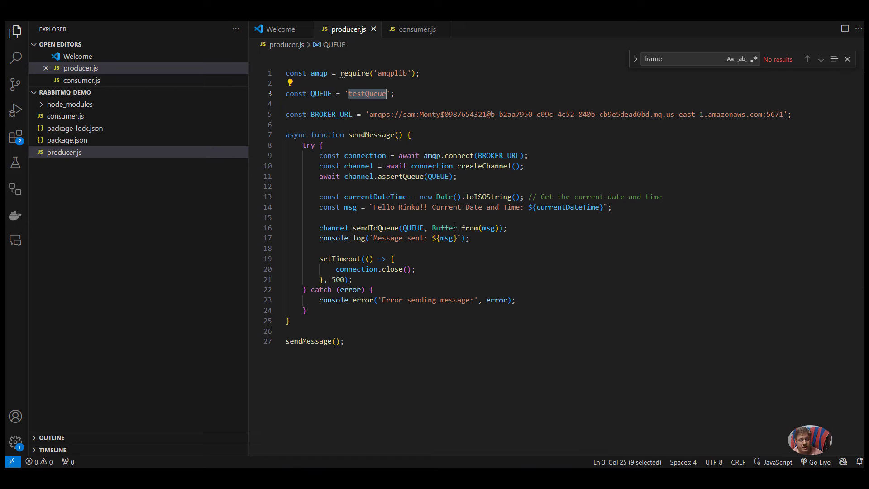
pyautogui.click(486, 404)
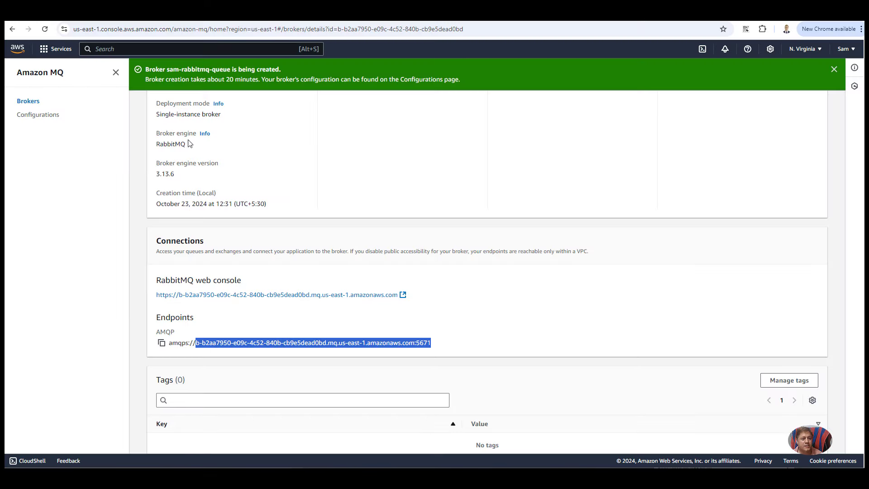
# Step: Confirm the broker is Running, then return to the RabbitMQ Queues page showing testQueue
pyautogui.scroll(3, 198, 156)
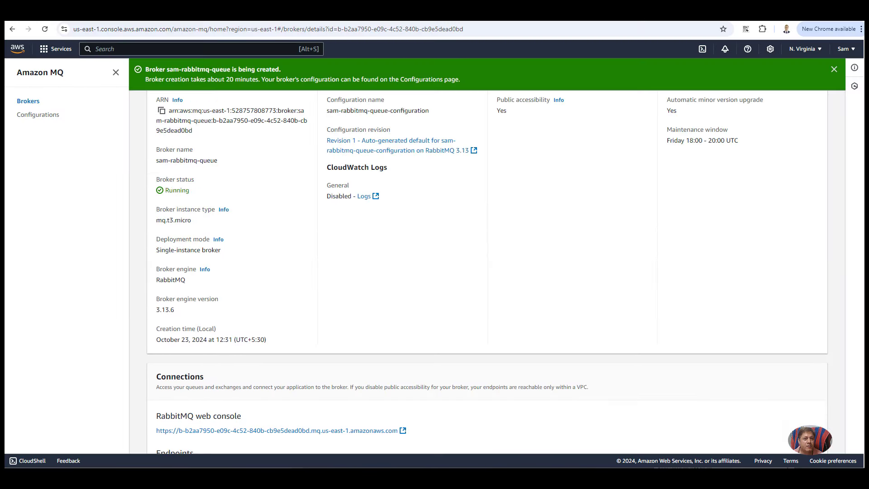
pyautogui.hotkey('ctrl', 'Tab')
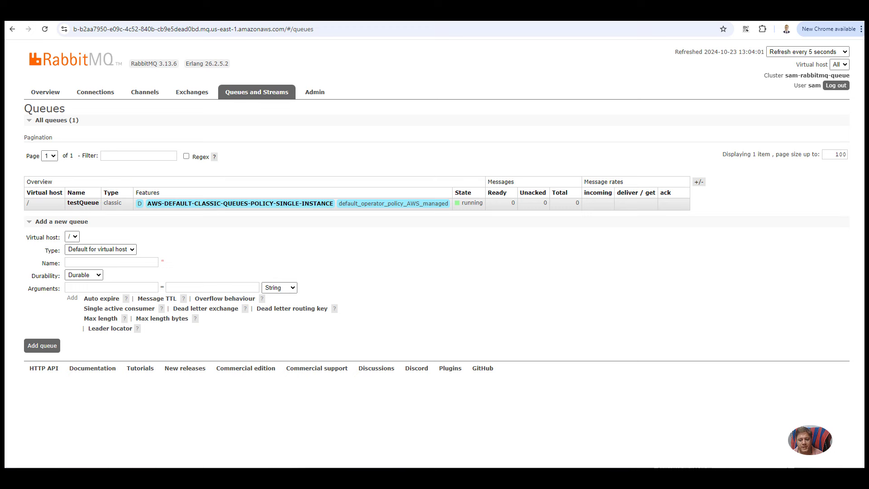
pyautogui.click(600, 436)
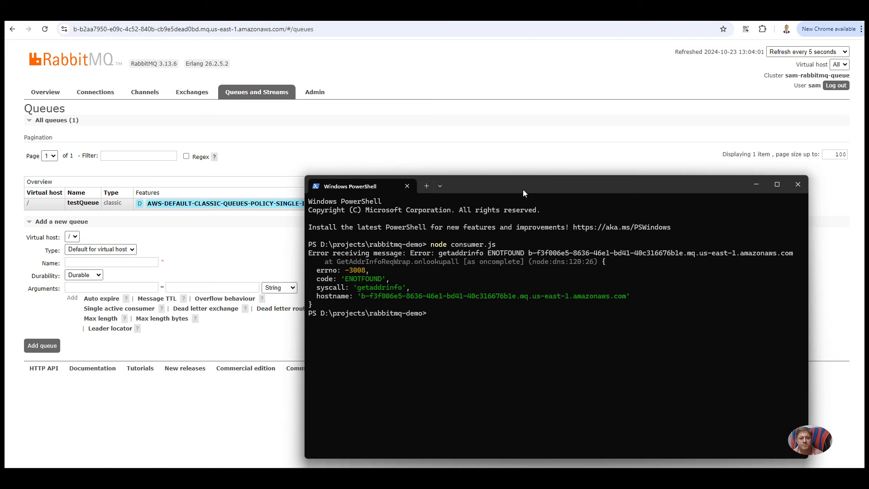
# Step: Arrange the terminals and start node consumer.js in the second PowerShell window
pyautogui.moveTo(523, 193); pyautogui.dragTo(489, 152)
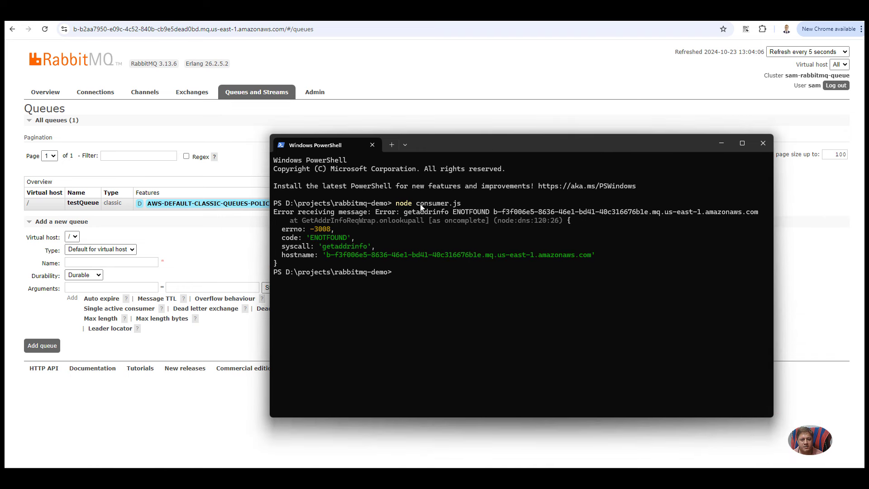
pyautogui.moveTo(421, 205); pyautogui.dragTo(467, 205)
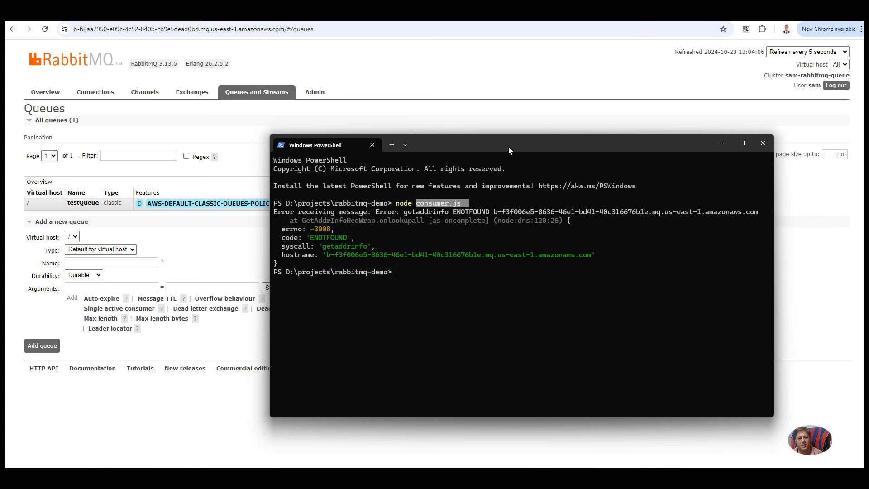
pyautogui.moveTo(516, 145); pyautogui.dragTo(336, 118)
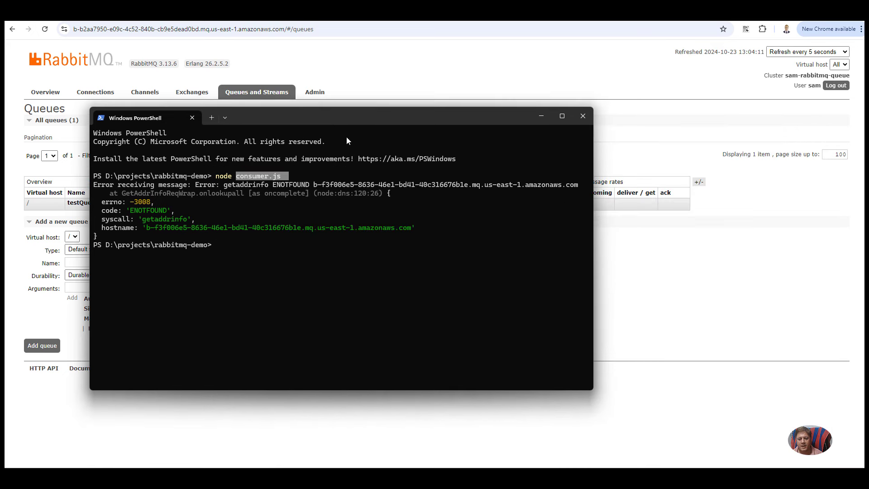
pyautogui.moveTo(517, 480)
pyautogui.click(685, 431)
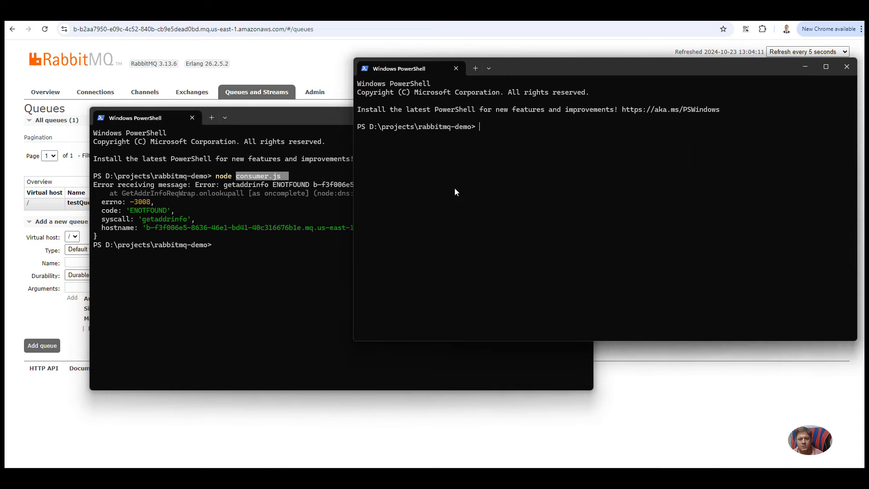
pyautogui.write('node cons')
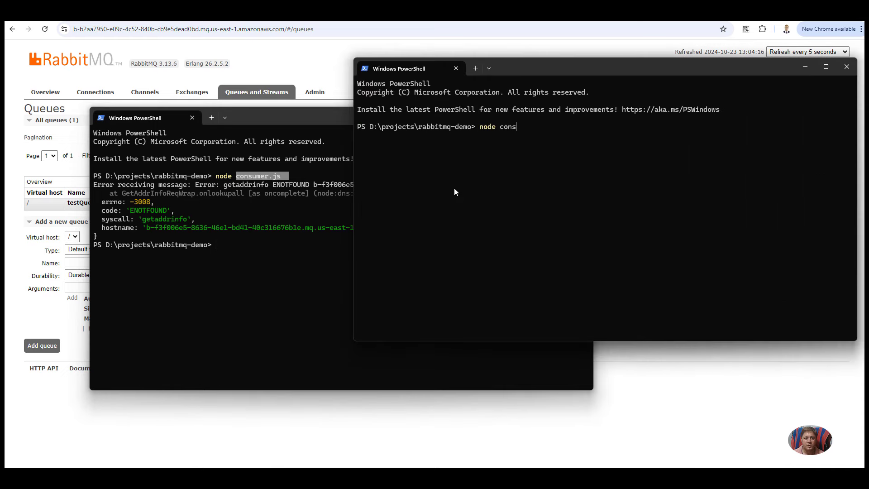
pyautogui.write('umer.js')
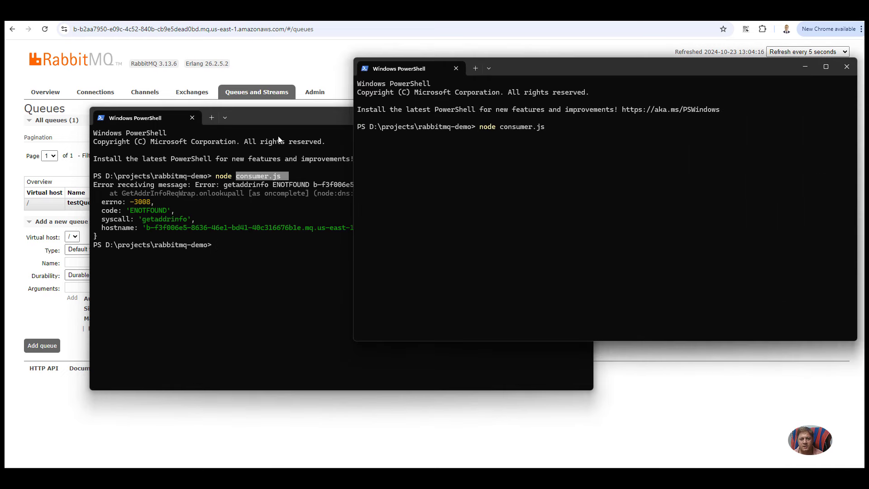
# Step: Stop the first terminal's consumer with Ctrl+C and try running node produce.js
pyautogui.click(263, 210)
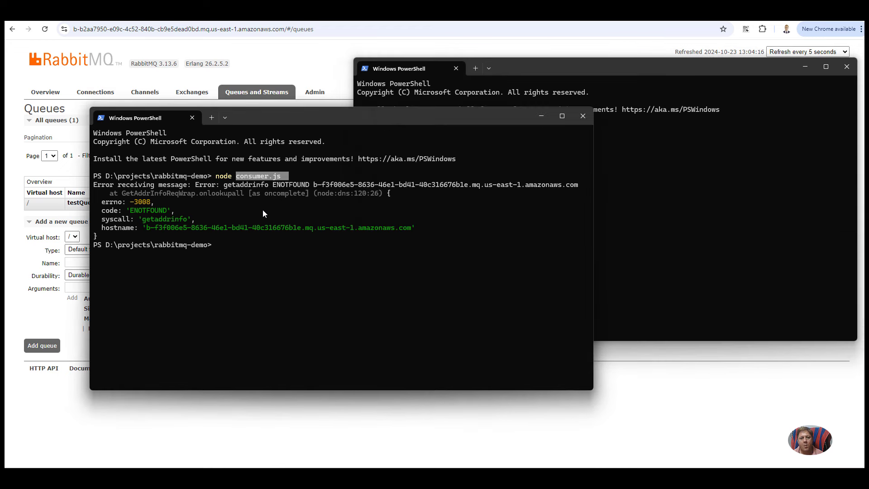
pyautogui.moveTo(594, 219); pyautogui.dragTo(340, 219)
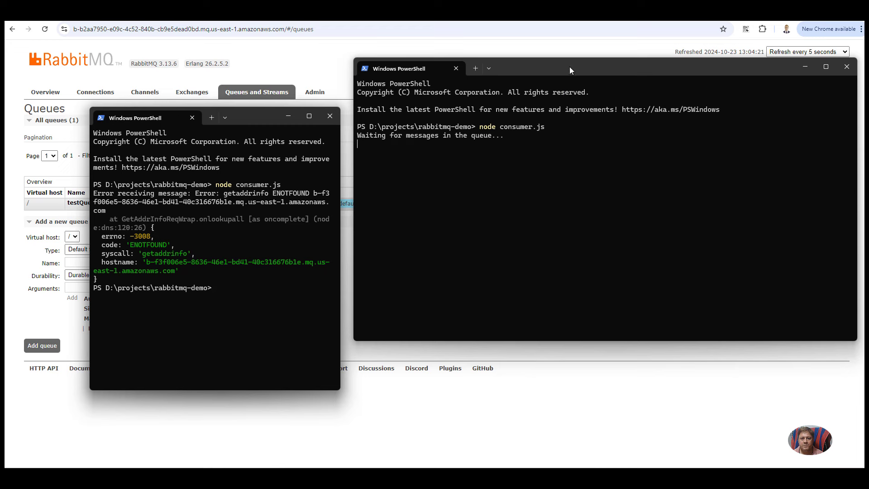
pyautogui.moveTo(569, 66); pyautogui.dragTo(590, 116)
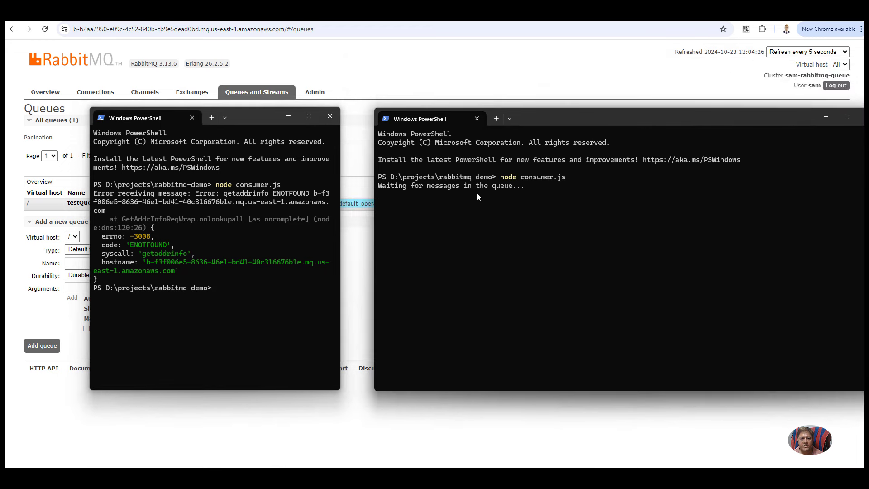
pyautogui.press('Up')
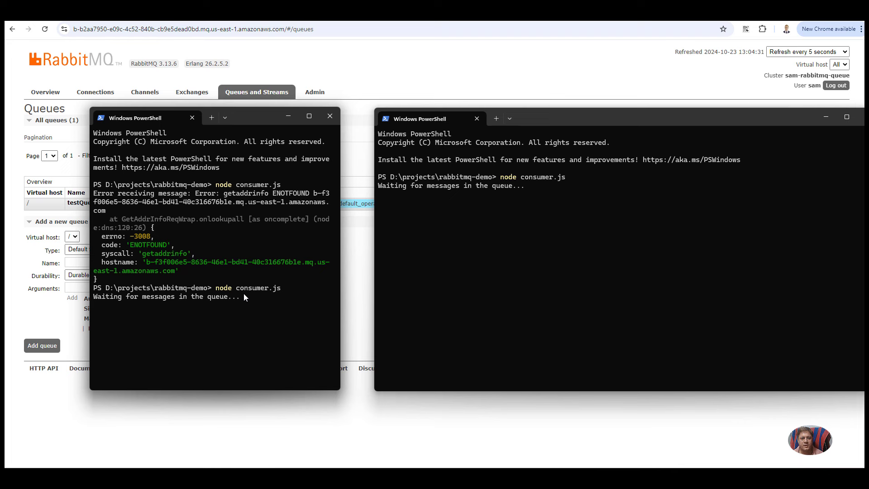
pyautogui.hotkey('ctrl', 'c')
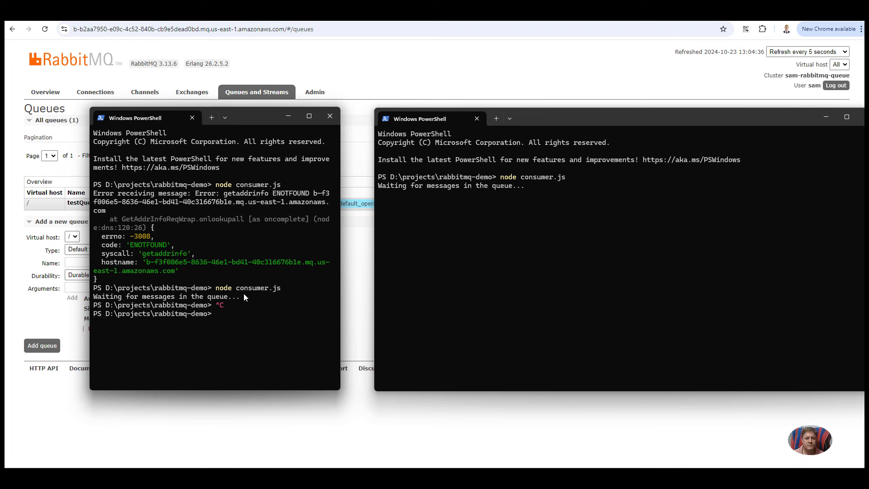
pyautogui.write('node produce.js')
pyautogui.press('Return')
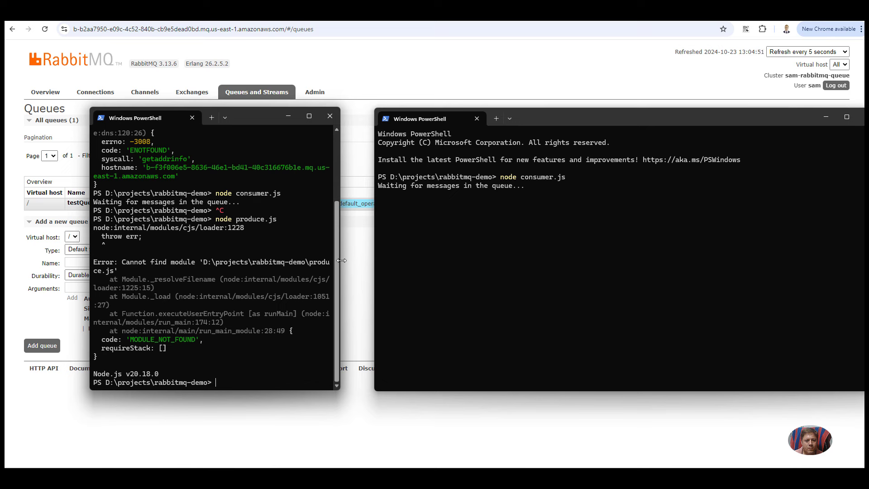
# Step: Correct the command to node producer.js and run it to send the greeting
pyautogui.moveTo(341, 260); pyautogui.dragTo(528, 272)
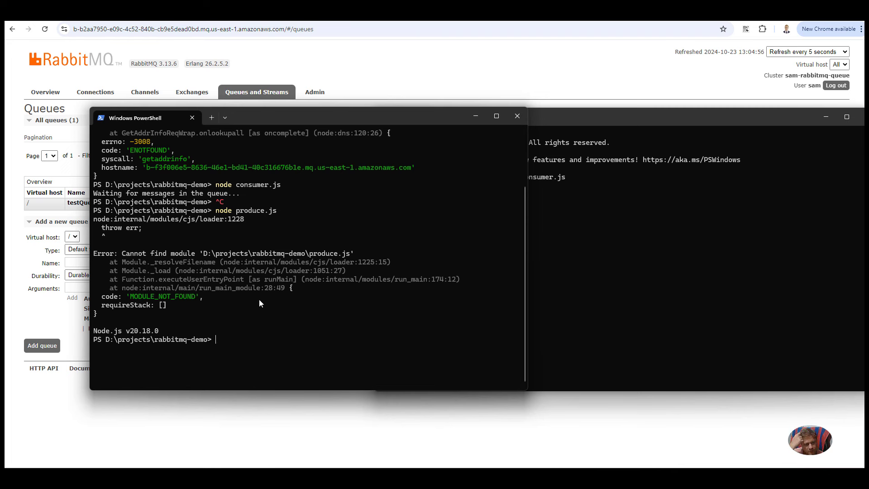
pyautogui.press('Up')
pyautogui.press('Left')
pyautogui.press('Left')
pyautogui.press('Left')
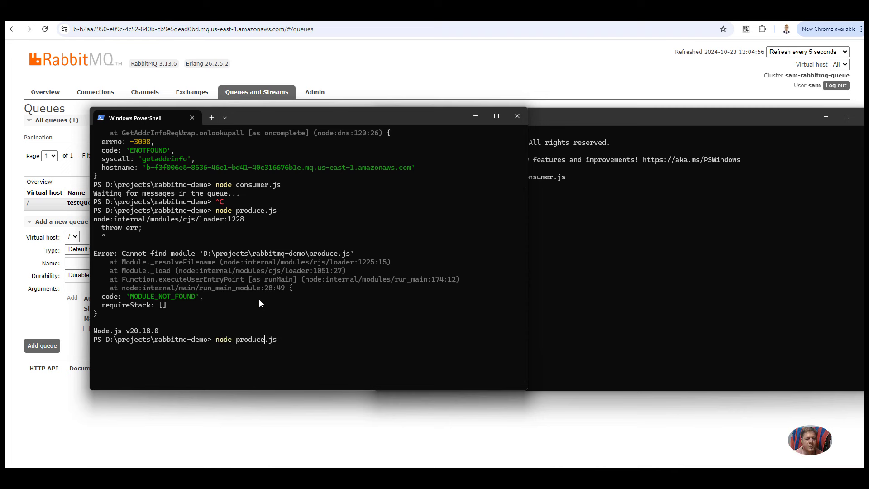
pyautogui.write('r')
pyautogui.press('Return')
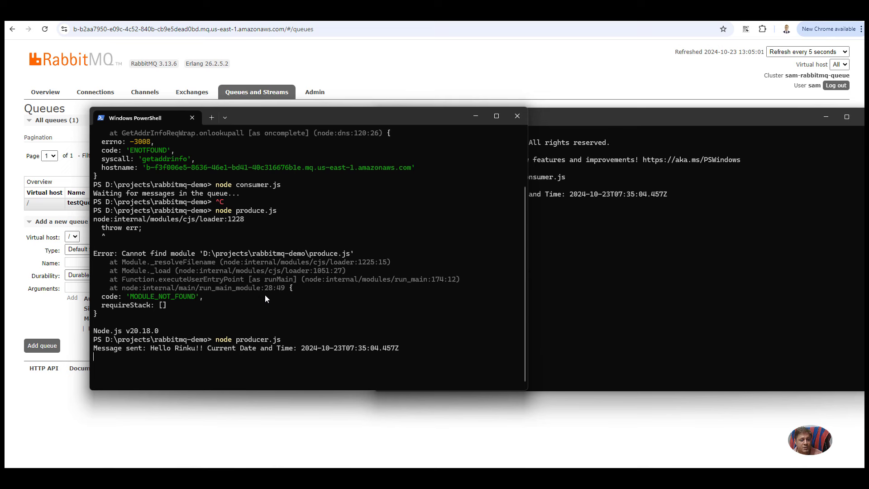
# Step: Copy the received greeting from the consumer terminal and rearrange both terminal windows
pyautogui.click(566, 278)
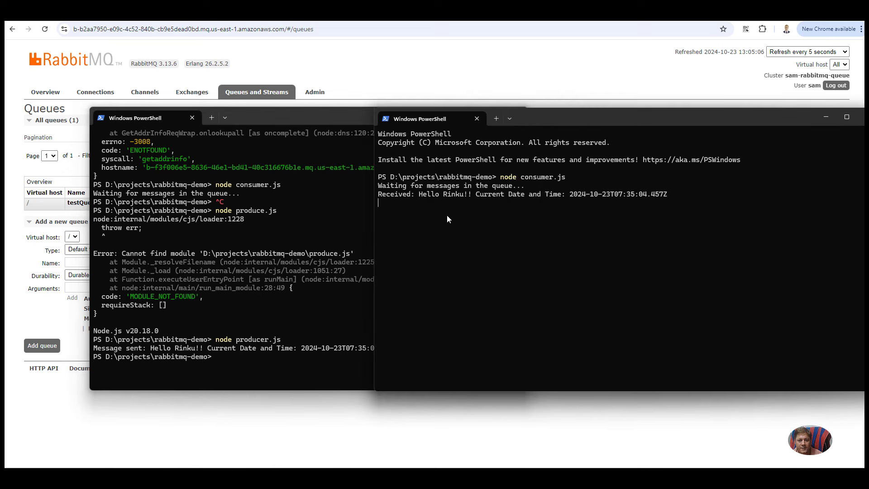
pyautogui.moveTo(419, 192); pyautogui.dragTo(669, 191)
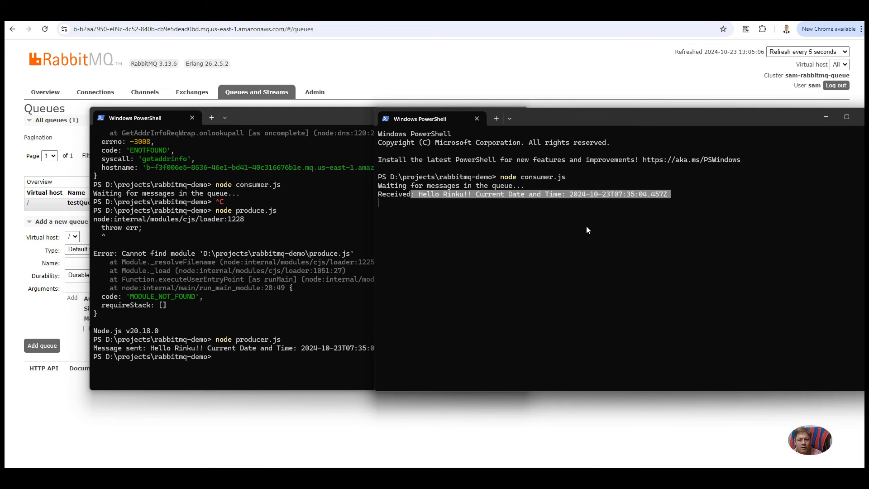
pyautogui.rightClick(510, 221)
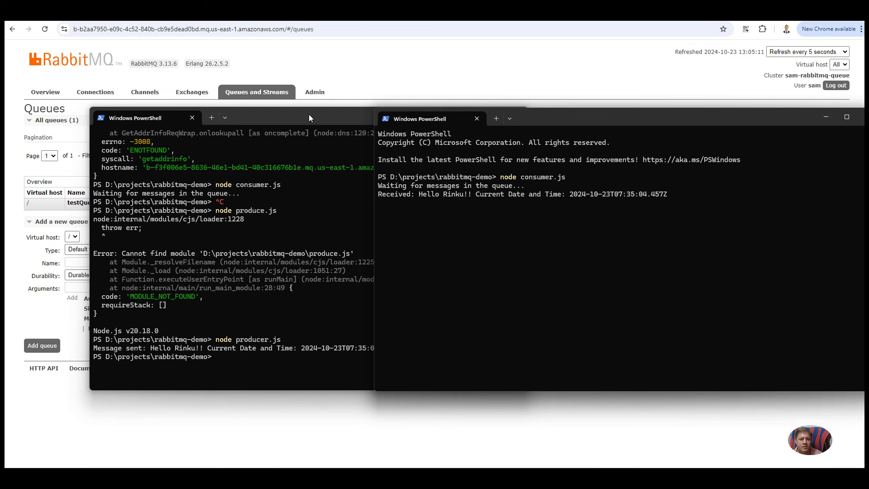
pyautogui.moveTo(309, 117); pyautogui.dragTo(252, 91)
pyautogui.click(577, 227)
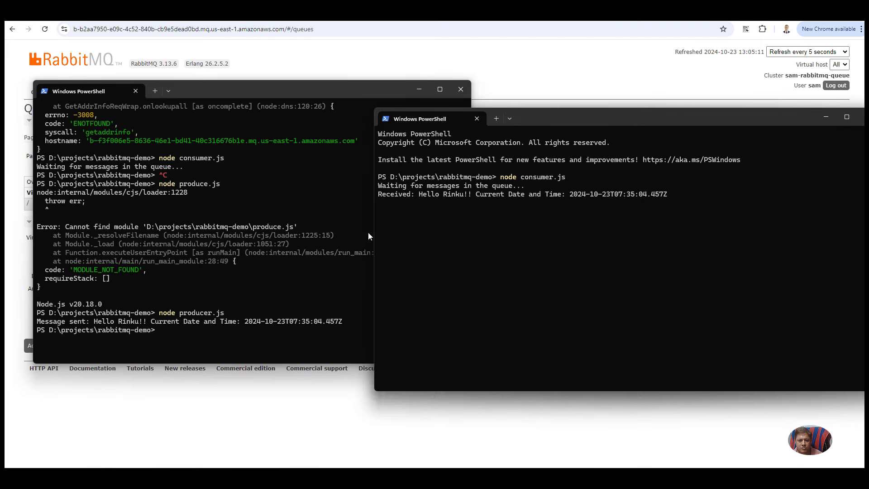
pyautogui.moveTo(374, 232); pyautogui.dragTo(517, 221)
# Step: Rerun node producer.js twice to send two more test messages
pyautogui.click(322, 279)
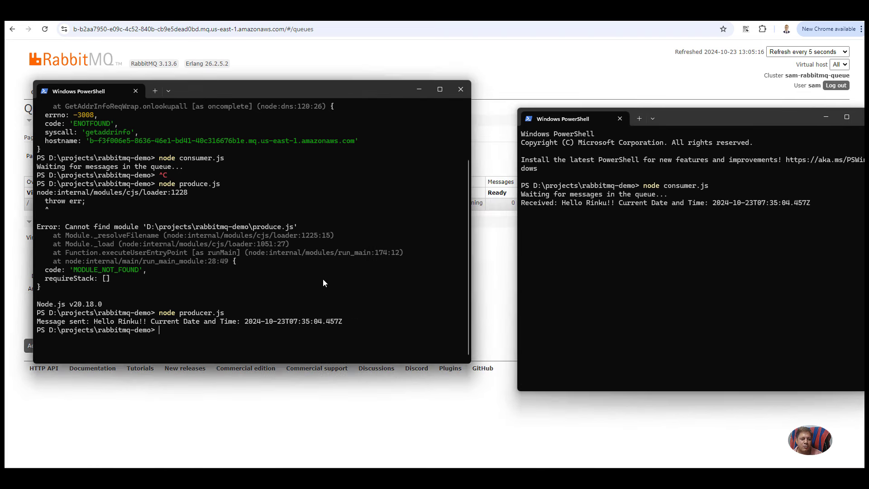
pyautogui.press('Return')
pyautogui.press('Return')
pyautogui.press('Up')
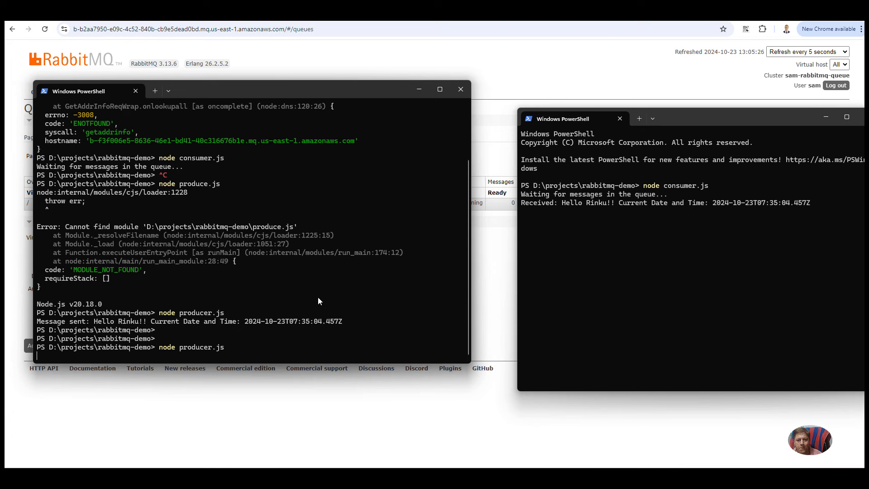
pyautogui.press('Return')
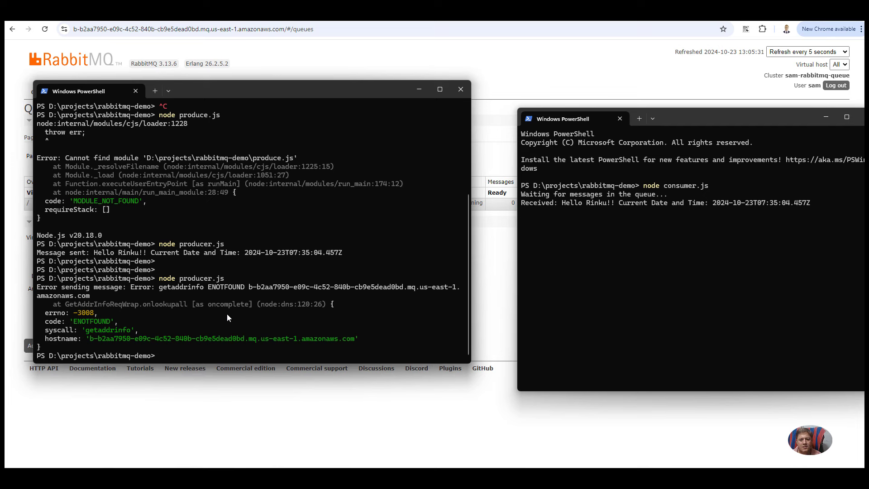
pyautogui.press('Up')
pyautogui.press('Return')
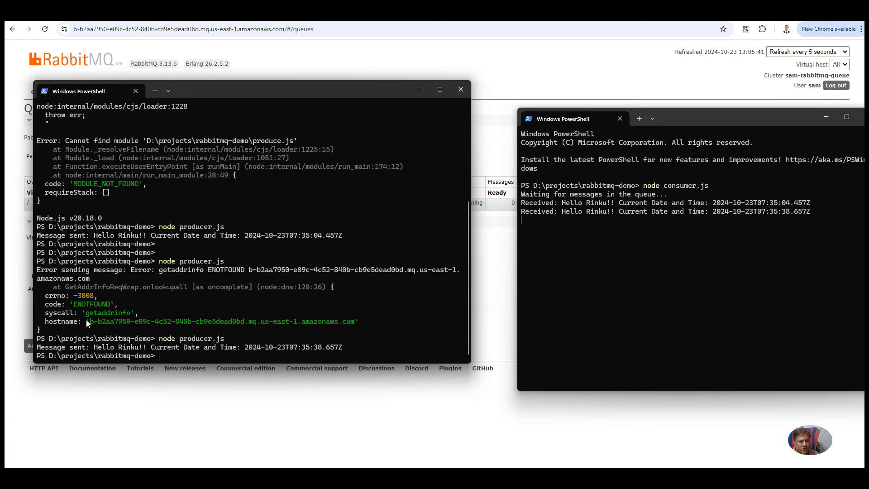
# Step: Clear the producer terminal with cls and run node producer.js a third time
pyautogui.moveTo(90, 320); pyautogui.dragTo(303, 321)
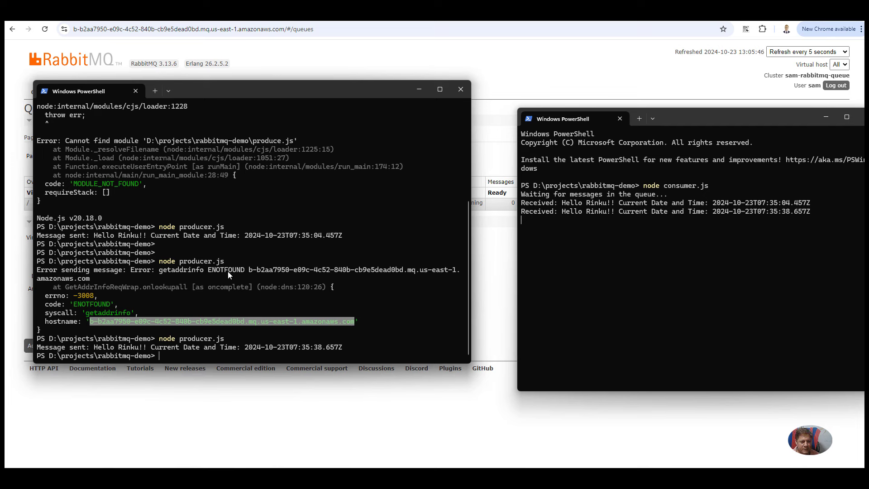
pyautogui.hotkey('ctrl', 'c')
pyautogui.press('Return')
pyautogui.write('cls')
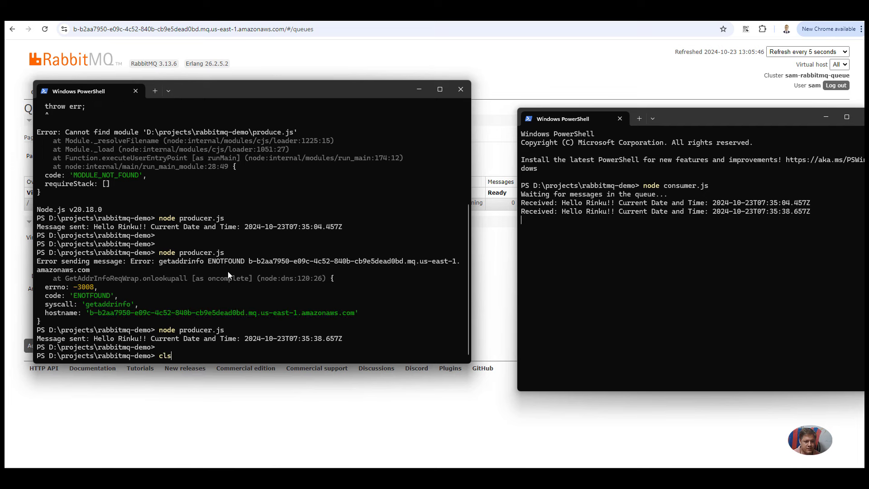
pyautogui.press('Return')
pyautogui.write('node producer.js')
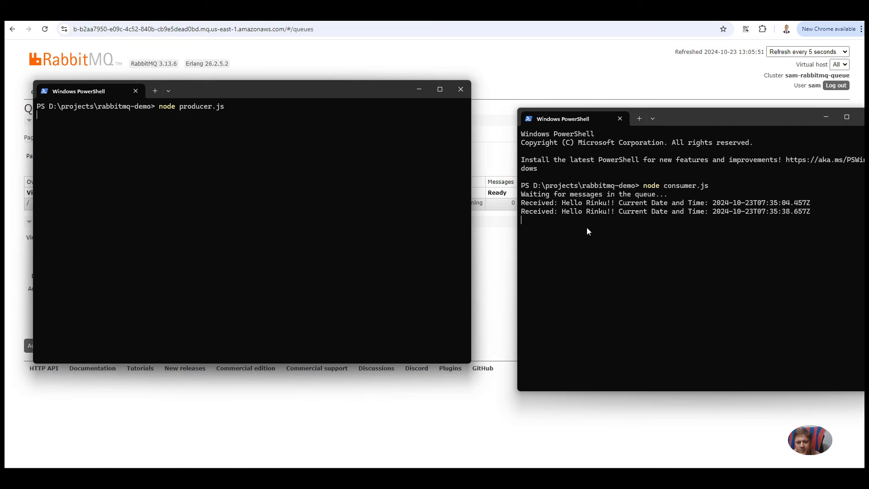
pyautogui.moveTo(713, 220); pyautogui.dragTo(793, 220)
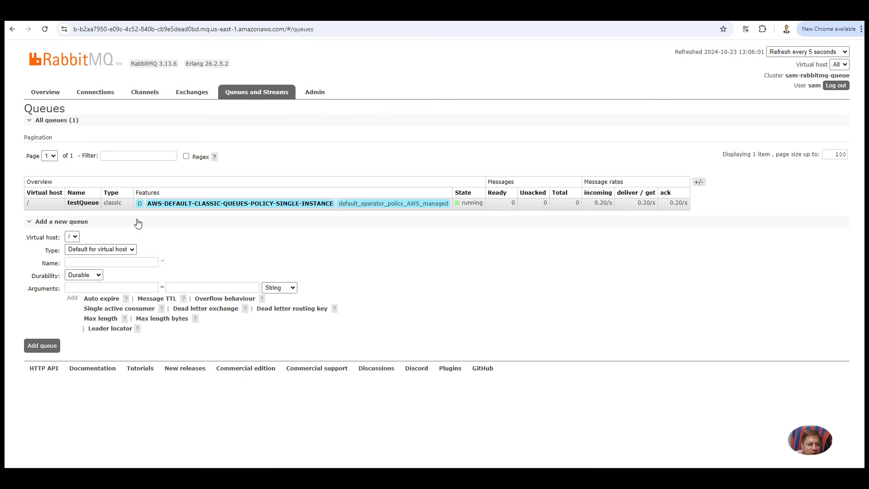
# Step: Open the testQueue details page and scroll down to its Get messages section
pyautogui.click(93, 207)
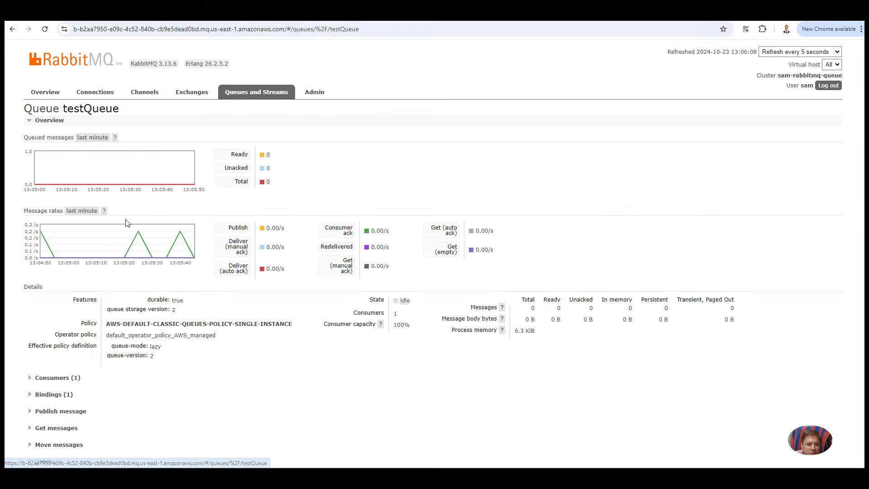
pyautogui.scroll(-1, 203, 208)
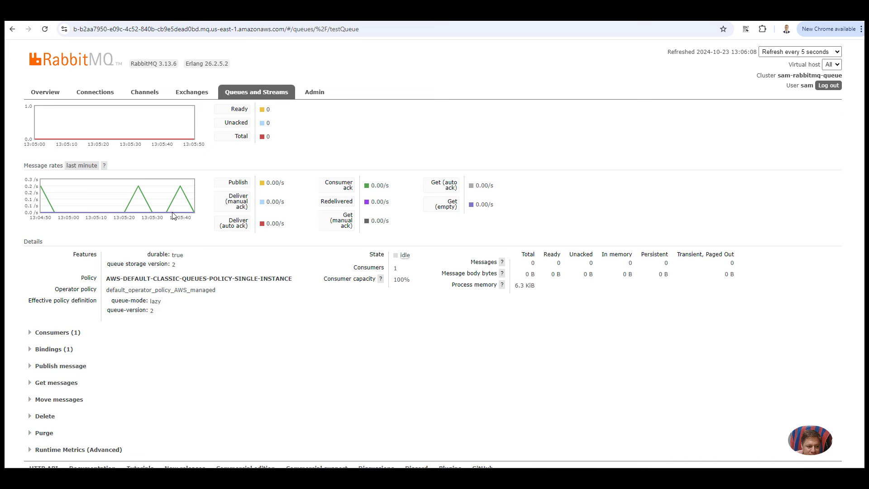
pyautogui.scroll(1, 172, 216)
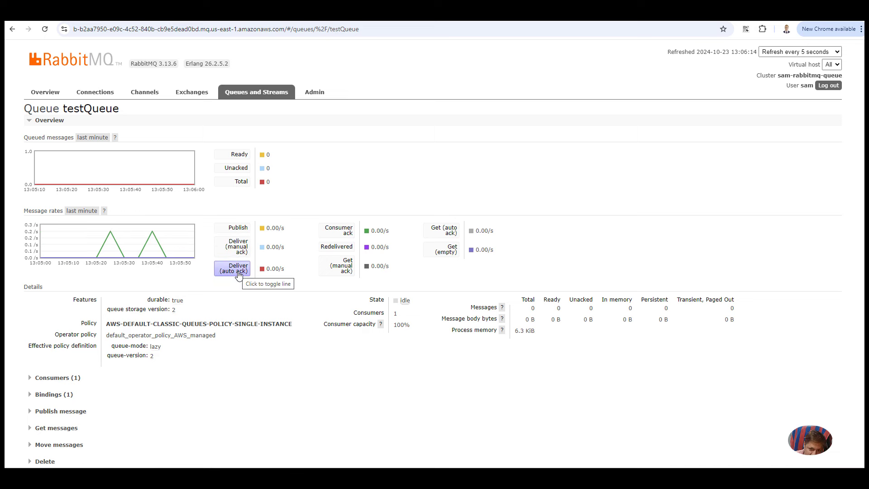
pyautogui.scroll(-1, 239, 274)
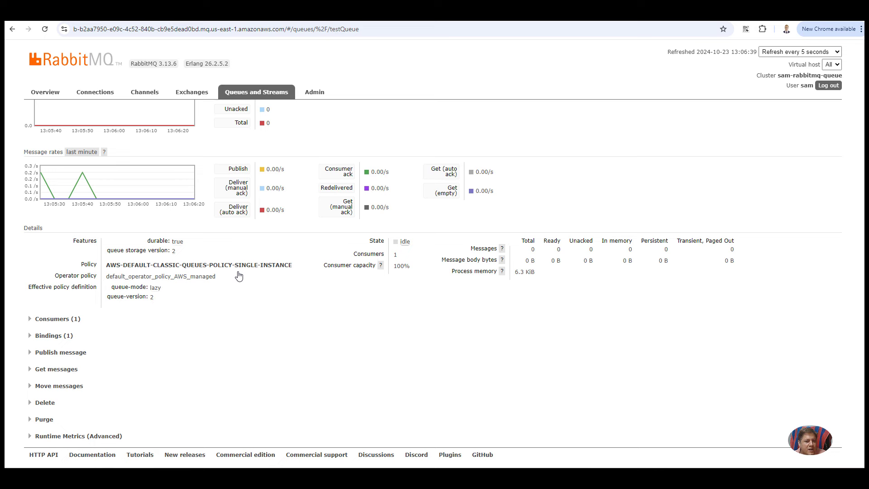
# Step: Expand Get messages on testQueue and stop the consumer script with Ctrl+C
pyautogui.click(33, 369)
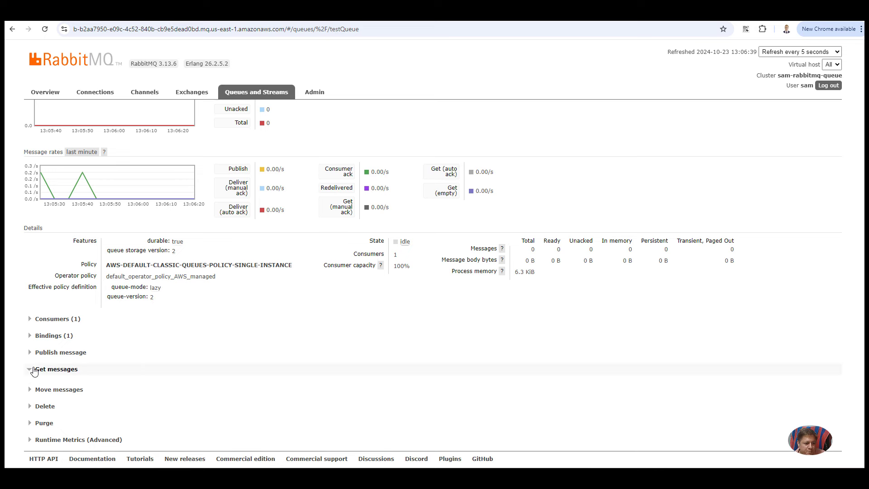
pyautogui.scroll(-2, 272, 366)
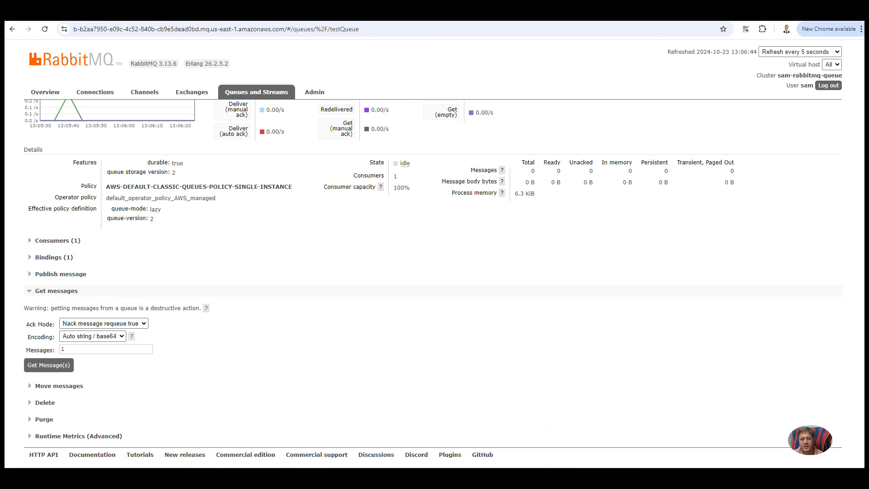
pyautogui.moveTo(636, 476)
pyautogui.click(661, 443)
pyautogui.hotkey('ctrl', 'c')
pyautogui.hotkey('ctrl', 'c')
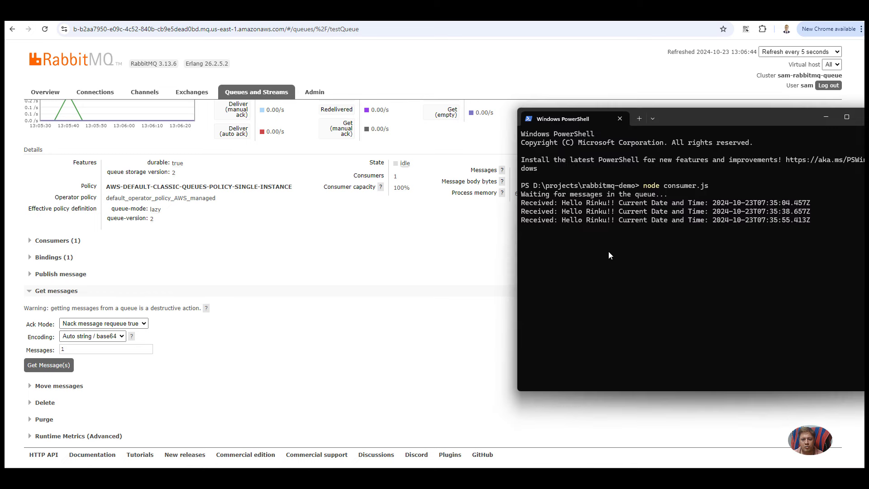
pyautogui.hotkey('ctrl', 'c')
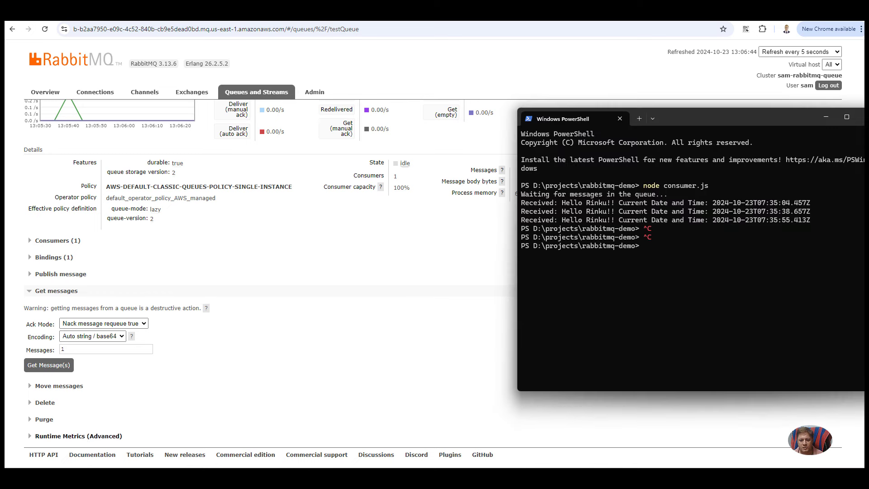
# Step: Rerun node producer.js, then fetch one message from testQueue with Get Message(s)
pyautogui.moveTo(593, 476)
pyautogui.click(593, 438)
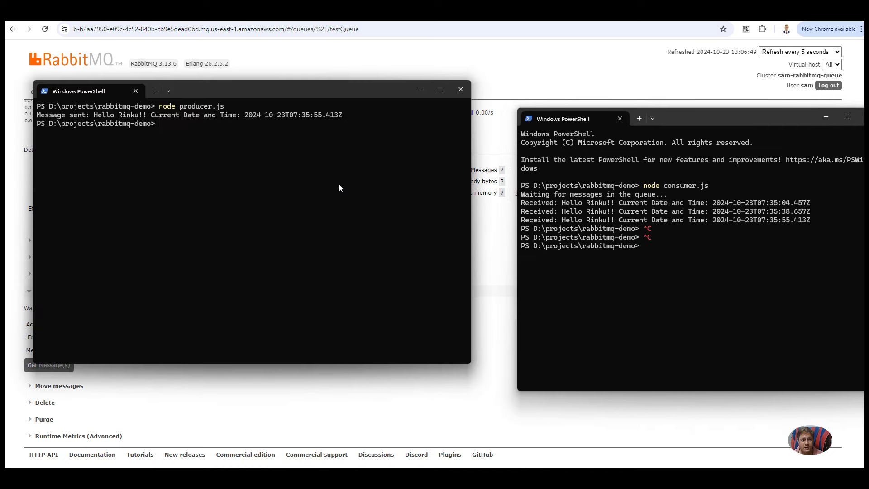
pyautogui.press('Up')
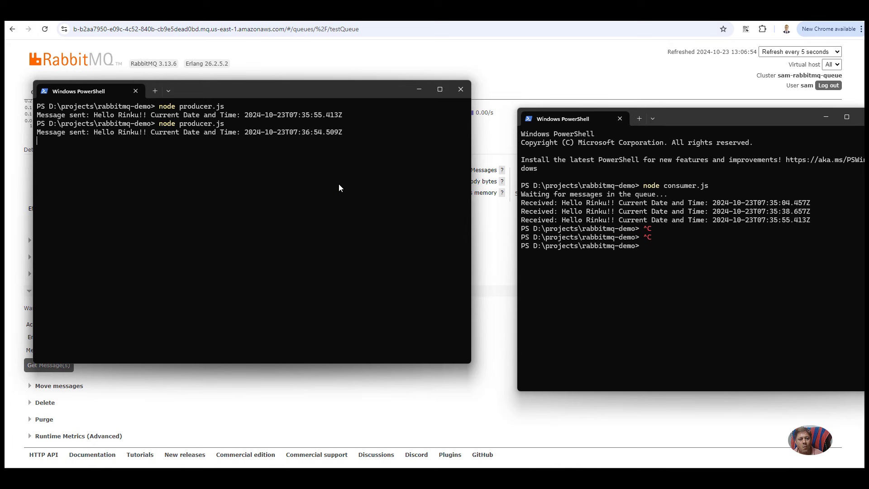
pyautogui.click(374, 394)
pyautogui.scroll(1, 319, 297)
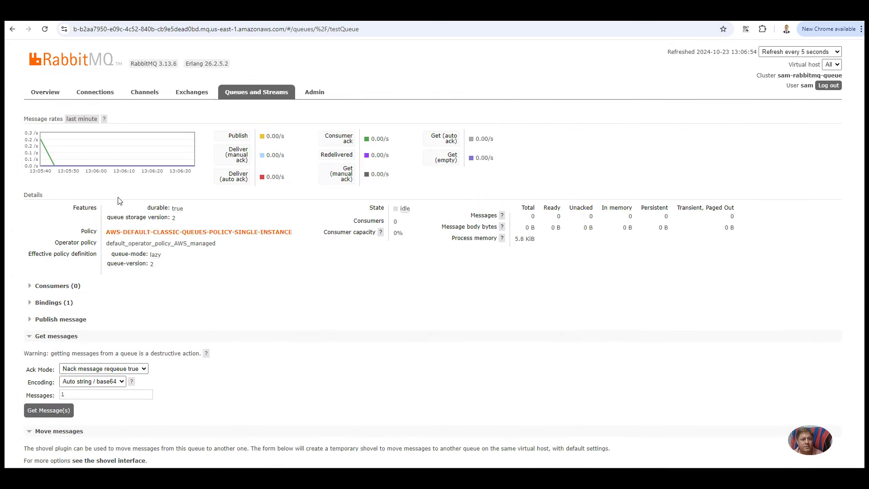
pyautogui.click(55, 417)
pyautogui.scroll(-4, 284, 340)
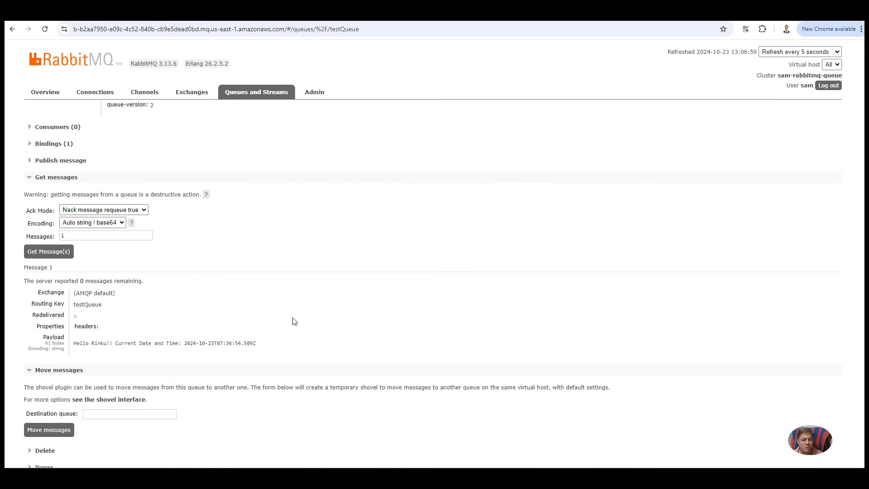
# Step: Inspect the fetched 61-byte greeting's details and payload text
pyautogui.moveTo(25, 257); pyautogui.dragTo(227, 315)
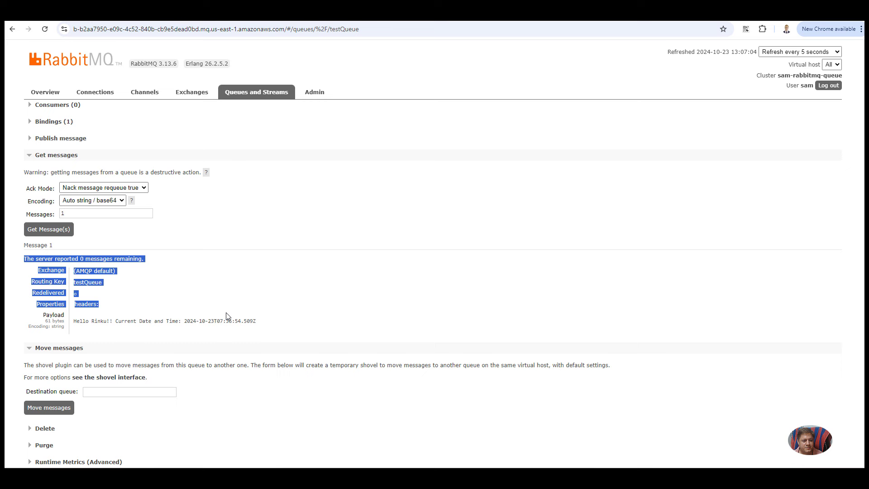
pyautogui.click(293, 325)
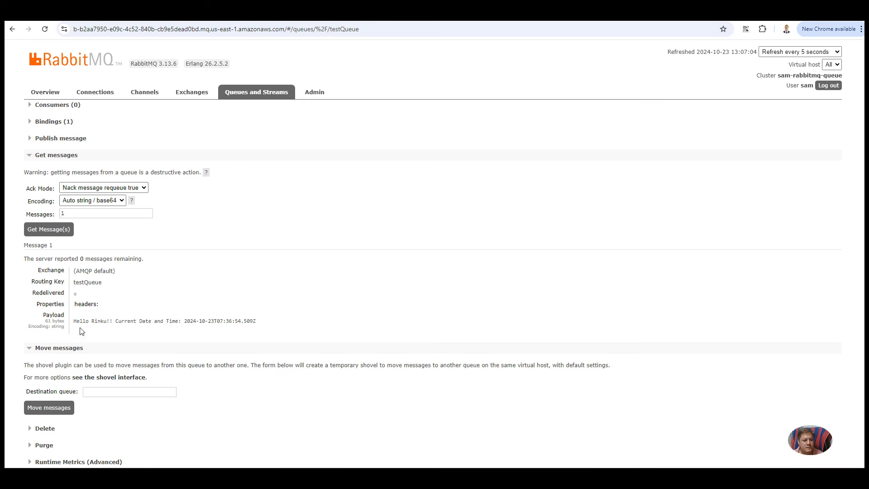
pyautogui.moveTo(74, 322); pyautogui.dragTo(223, 322)
pyautogui.click(212, 327)
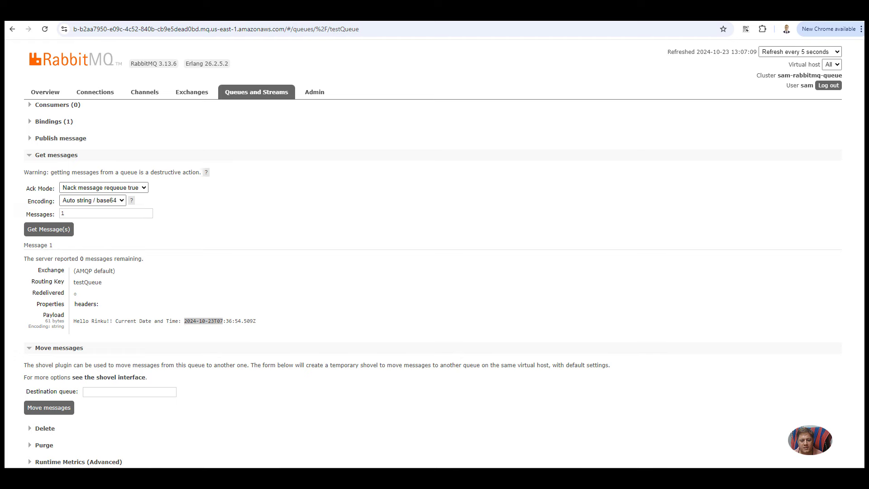
pyautogui.moveTo(515, 467)
pyautogui.click(546, 434)
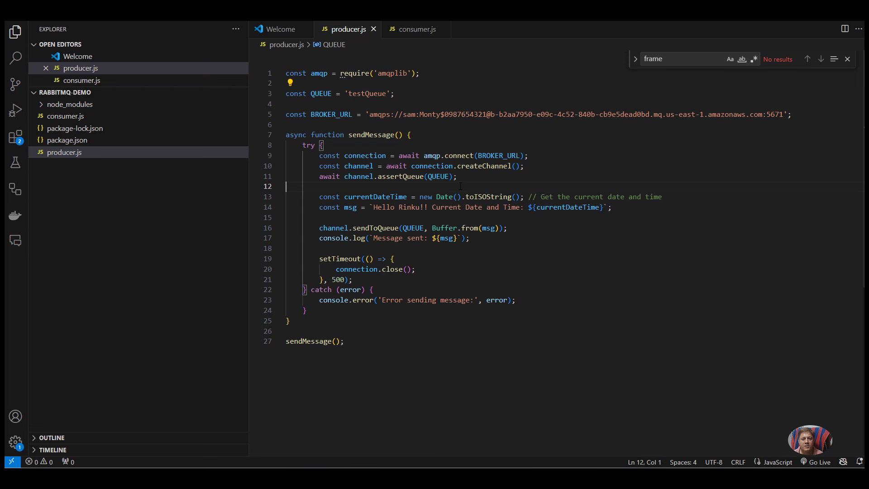
# Step: Change producer.js's greeting to 'During Demo 1', save, and rerun it to send the message
pyautogui.moveTo(374, 207); pyautogui.dragTo(420, 207)
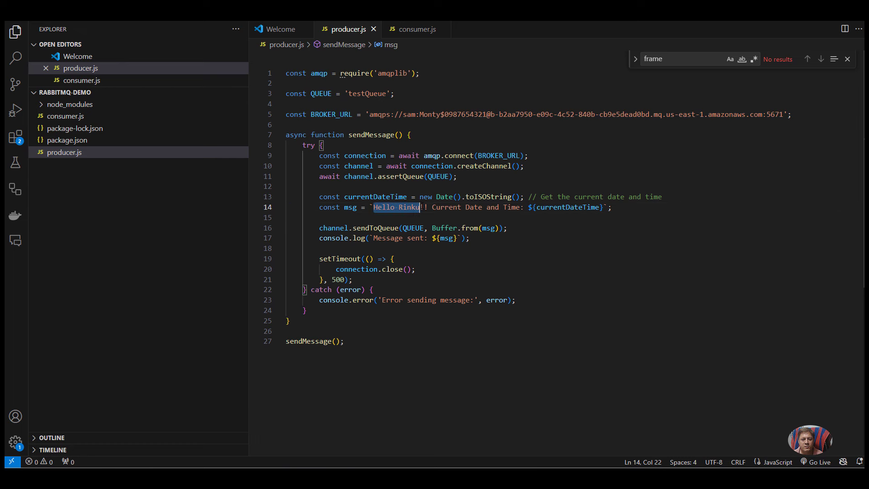
pyautogui.write('During Demo 1')
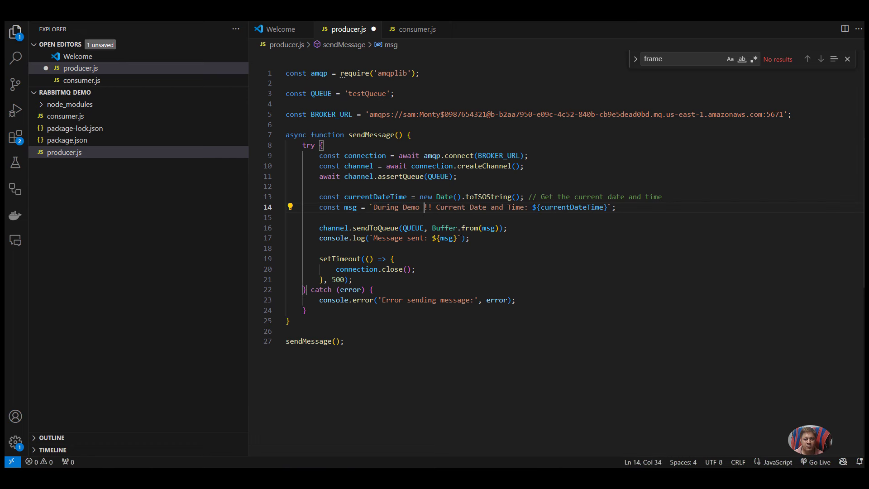
pyautogui.hotkey('ctrl', 's')
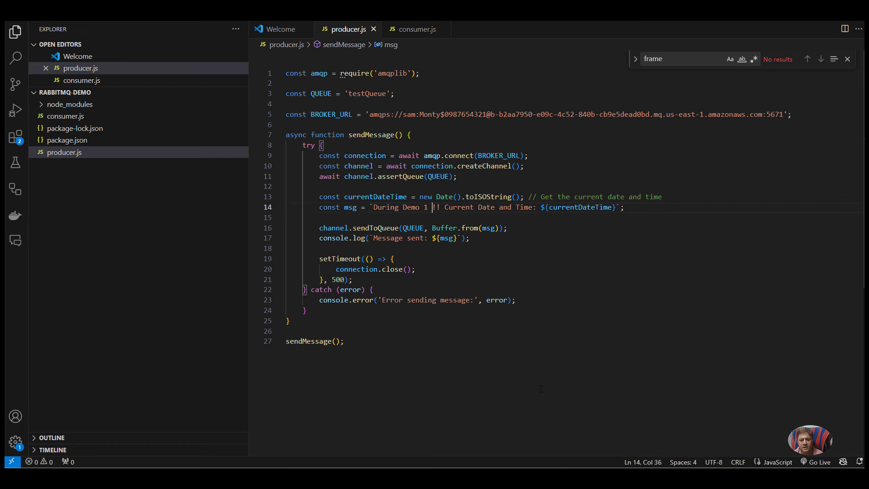
pyautogui.click(597, 431)
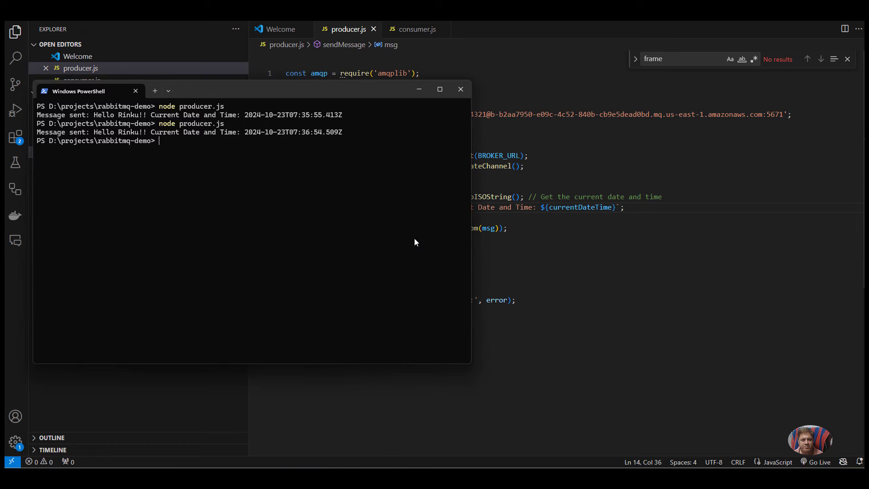
pyautogui.press('Up')
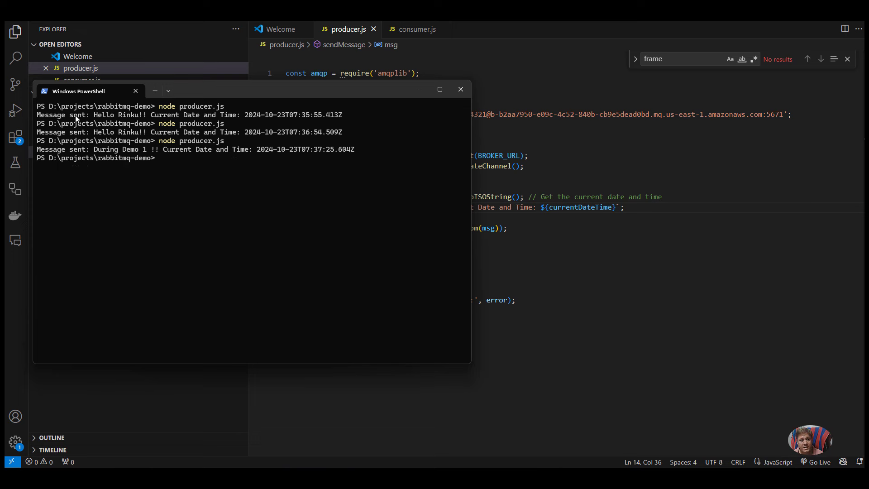
pyautogui.moveTo(147, 151); pyautogui.dragTo(95, 151)
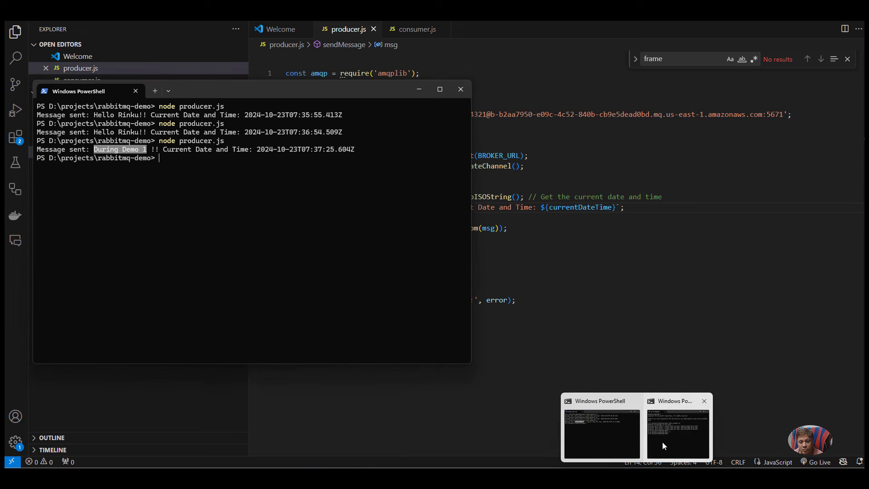
pyautogui.click(662, 442)
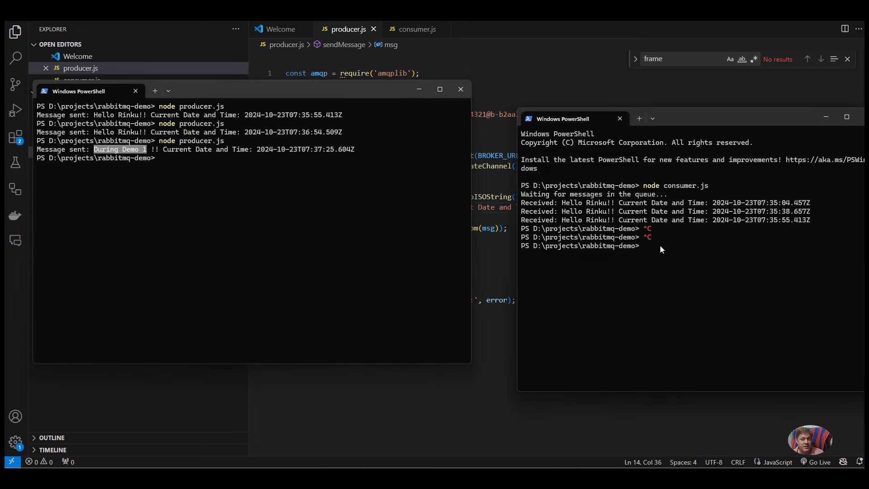
# Step: Set Messages to 2 and fetch the greeting plus the 64-byte 'During Demo 1 !!' message
pyautogui.moveTo(458, 467)
pyautogui.click(458, 428)
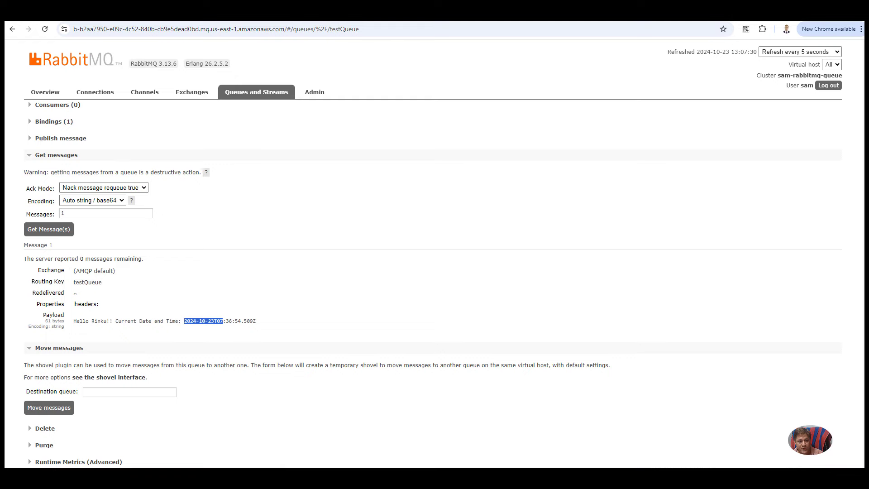
pyautogui.click(28, 229)
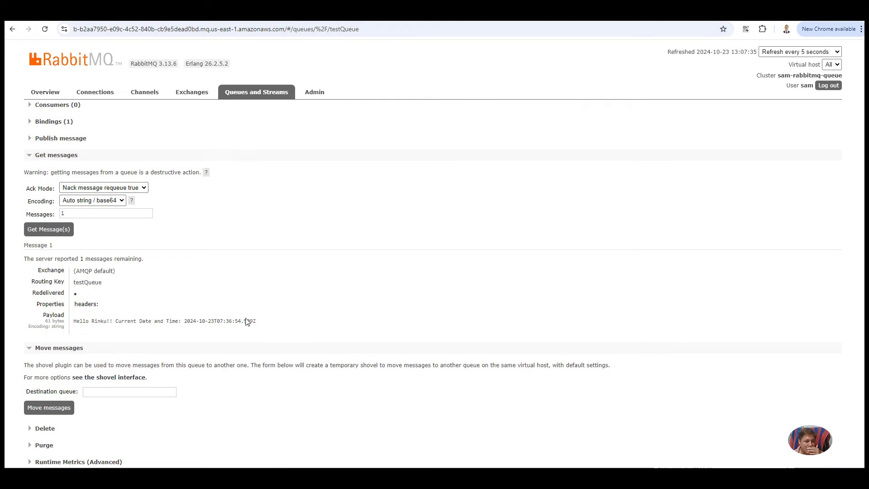
pyautogui.doubleClick(81, 213)
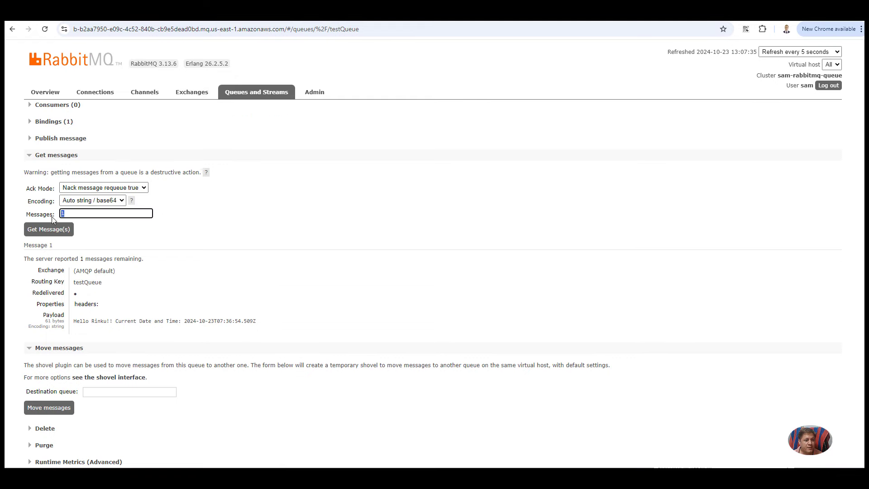
pyautogui.write('2')
pyautogui.click(57, 232)
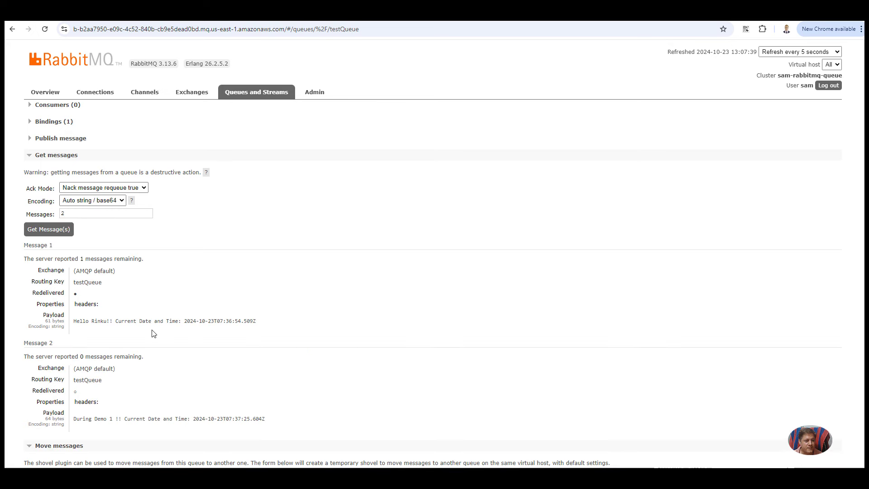
pyautogui.scroll(-1, 156, 335)
pyautogui.moveTo(272, 377); pyautogui.dragTo(117, 376)
pyautogui.click(76, 377)
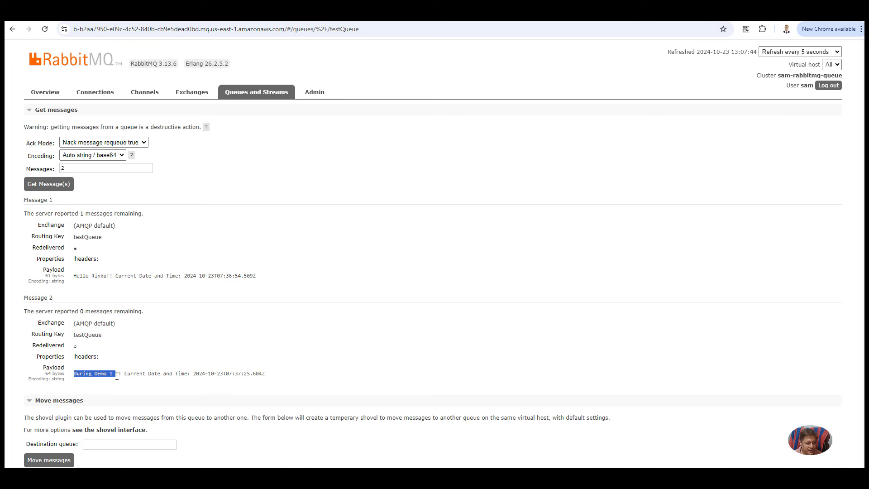
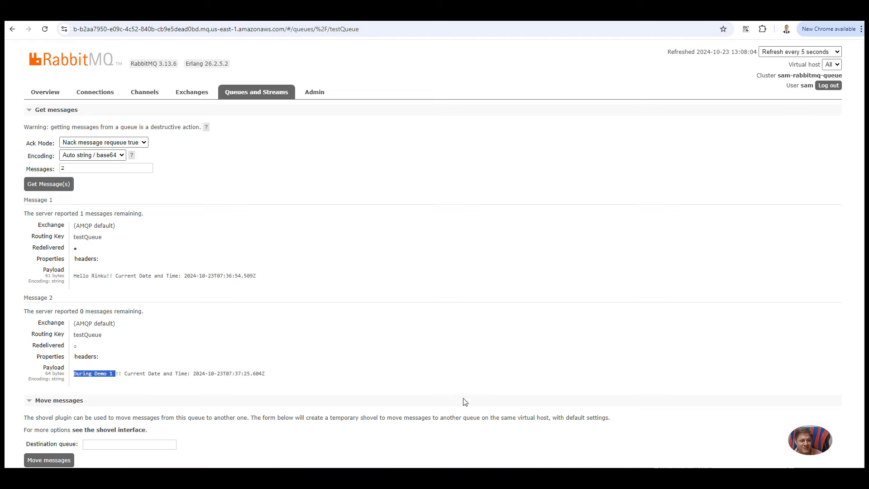
# Step: Change producer.js's message to 'During Demo 2 Again', save it, and rerun node producer.js
pyautogui.click(514, 461)
pyautogui.click(535, 436)
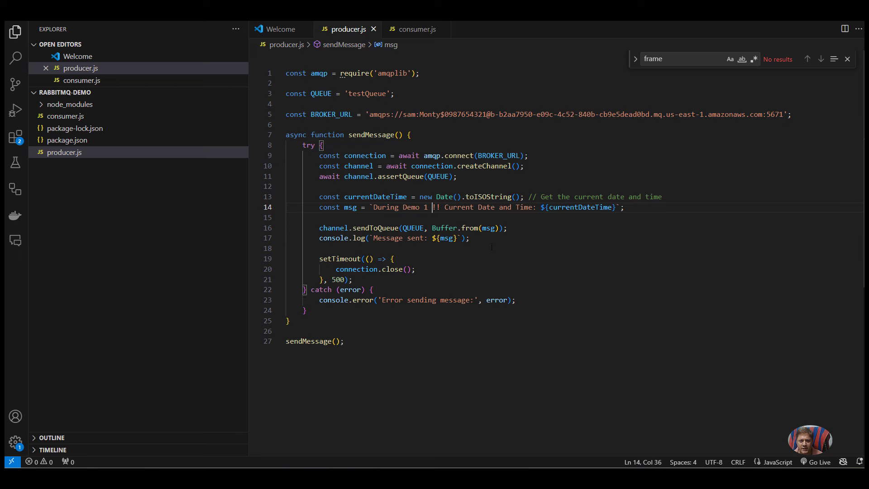
pyautogui.press('Left')
pyautogui.press('BackSpace')
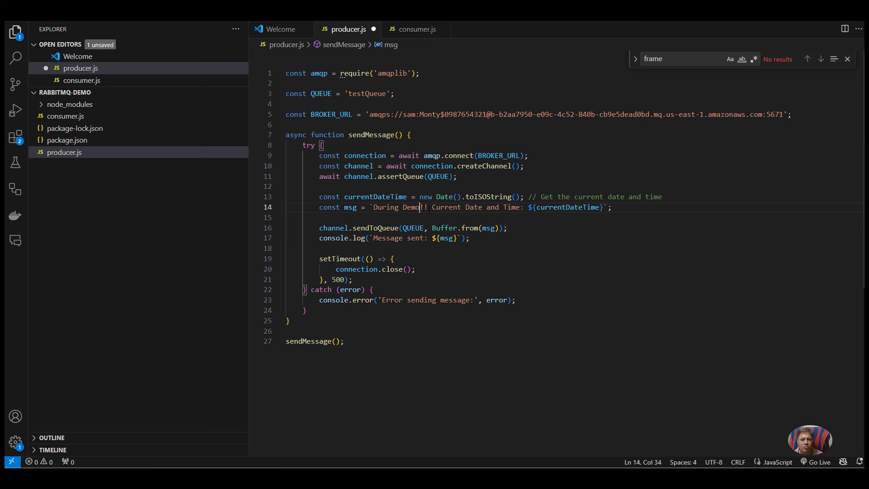
pyautogui.write('2 ')
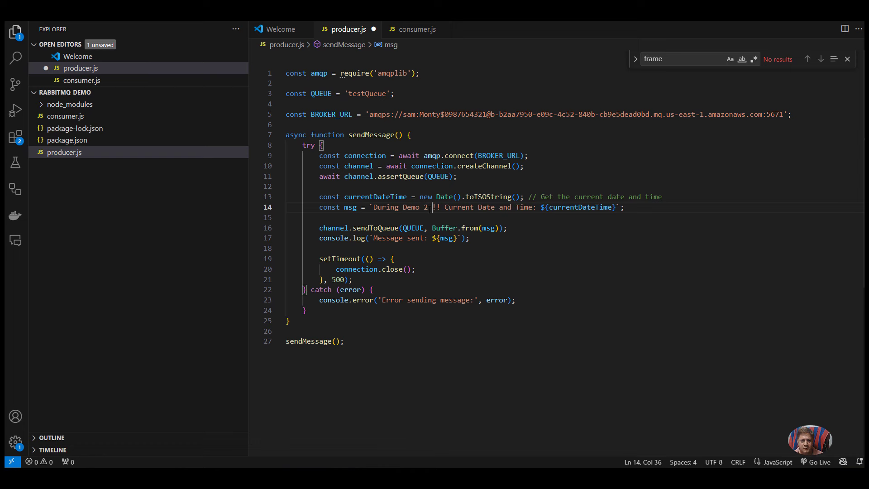
pyautogui.write('Again')
pyautogui.hotkey('ctrl', 's')
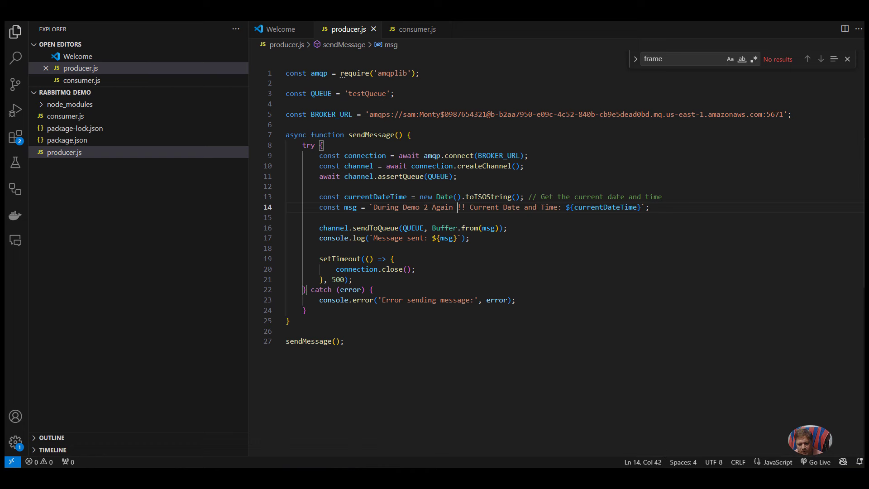
pyautogui.click(597, 427)
pyautogui.press('Up')
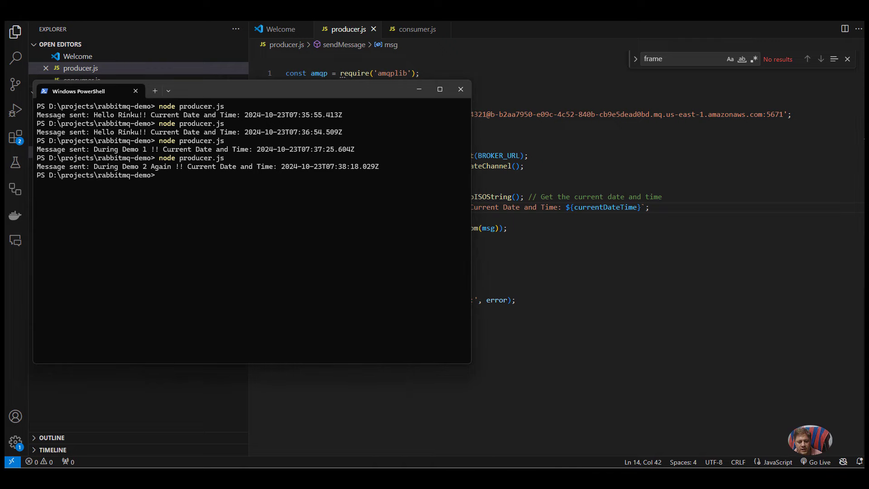
# Step: Fetch 3 messages from testQueue and highlight Message 3's 'During Demo 2 Again' payload
pyautogui.click(418, 479)
pyautogui.doubleClick(63, 168)
pyautogui.write('3')
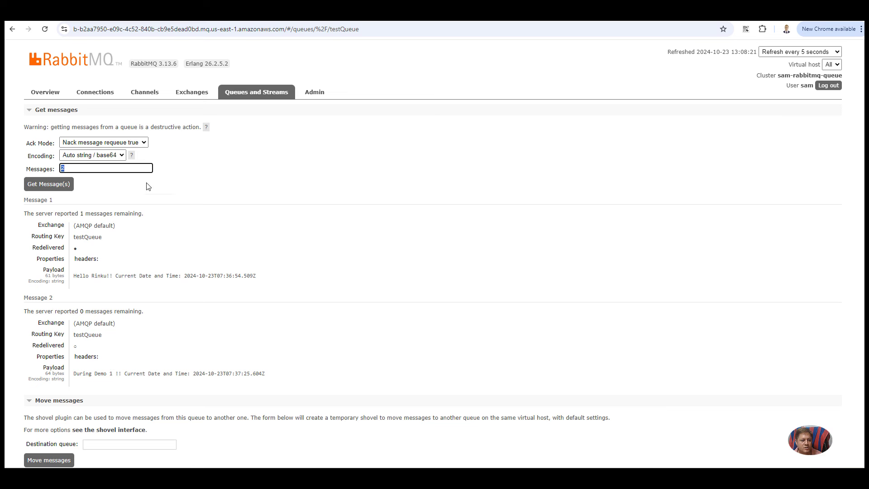
pyautogui.click(69, 189)
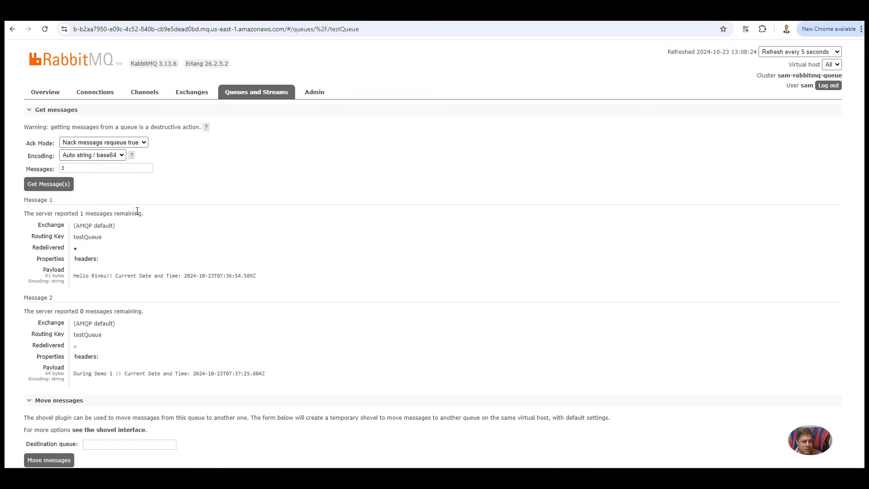
pyautogui.scroll(-4, 180, 293)
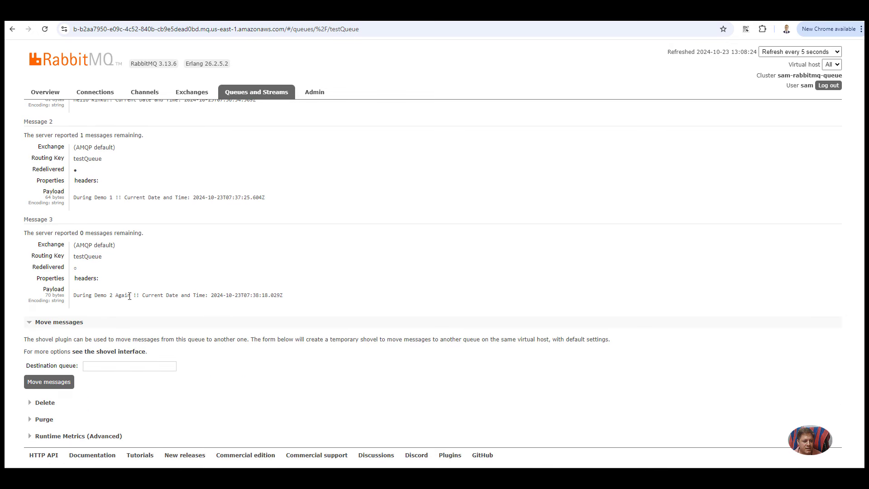
pyautogui.moveTo(133, 296); pyautogui.dragTo(80, 297)
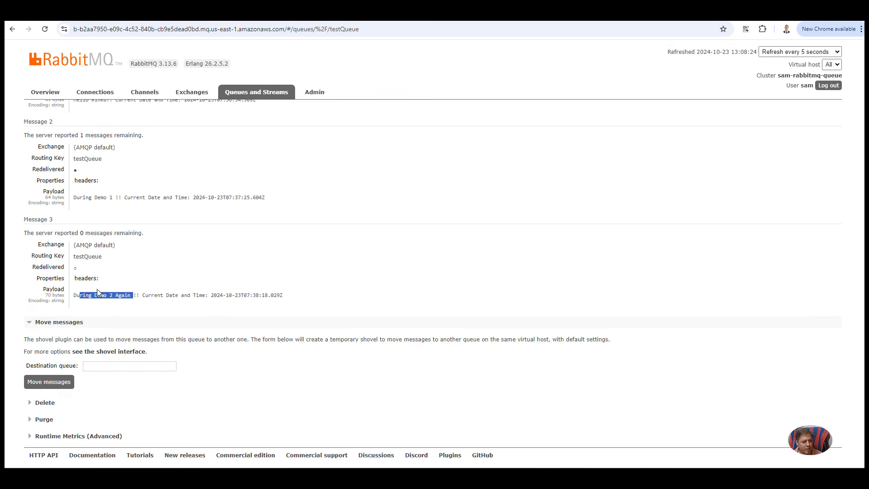
pyautogui.scroll(3, 176, 289)
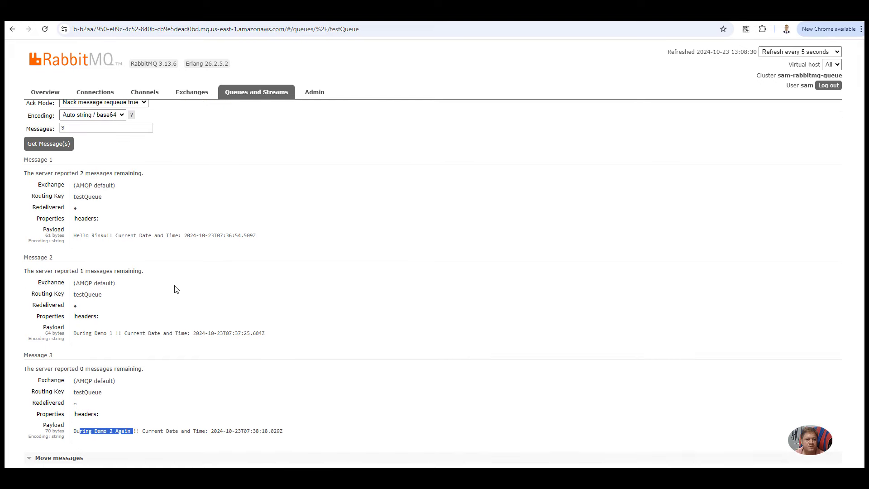
pyautogui.scroll(-1, 176, 289)
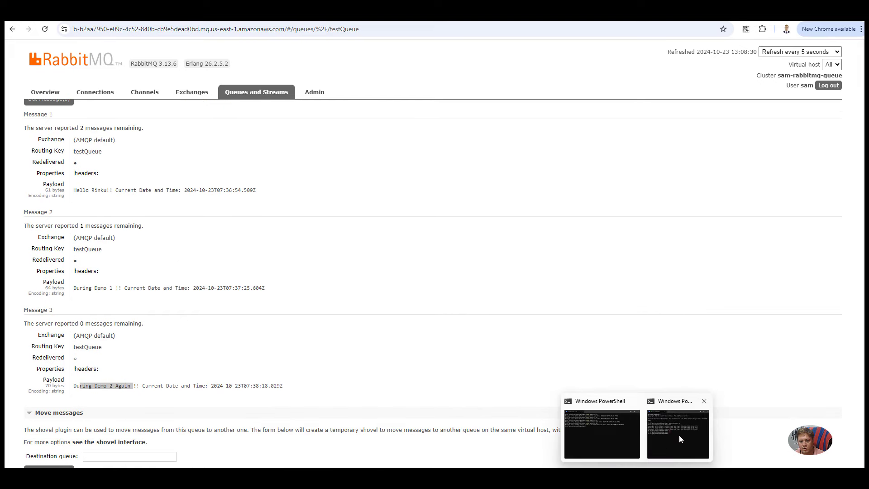
# Step: Rerun node consumer.js and highlight the received During Demo 1 and During Demo 2 Again messages
pyautogui.click(680, 434)
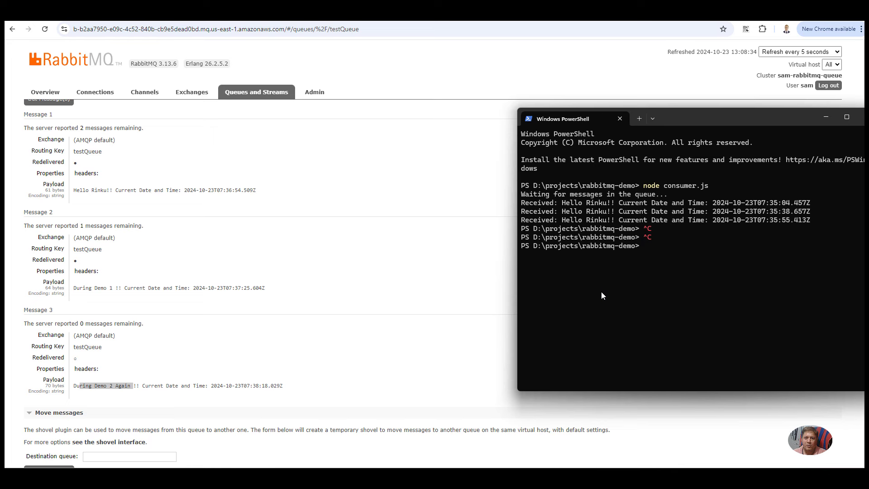
pyautogui.press('Up')
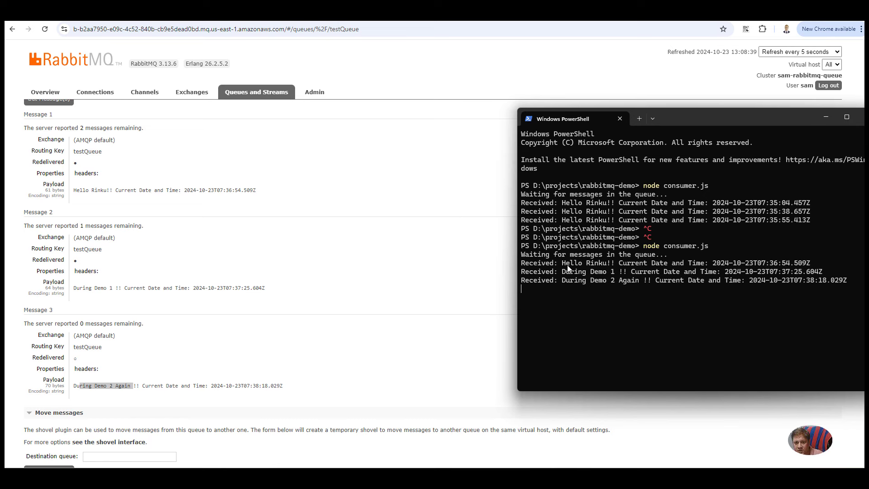
pyautogui.moveTo(568, 266); pyautogui.dragTo(633, 262)
pyautogui.moveTo(570, 271); pyautogui.dragTo(624, 274)
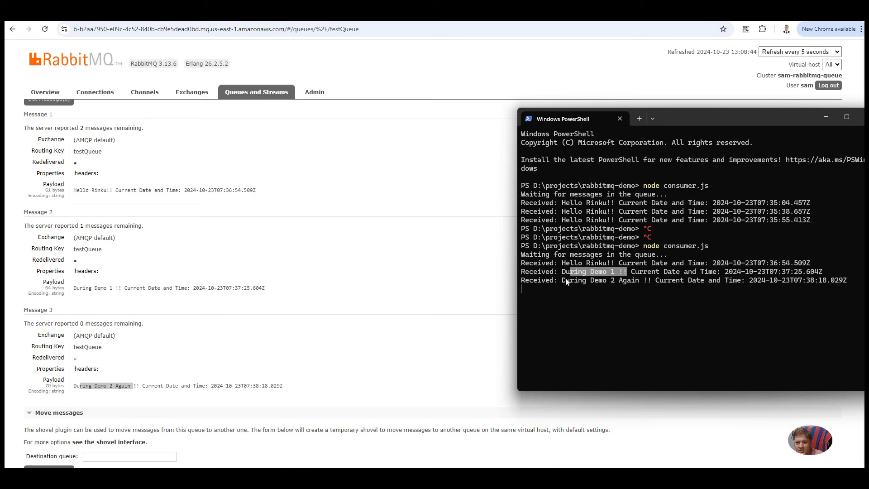
pyautogui.moveTo(564, 280); pyautogui.dragTo(634, 282)
pyautogui.scroll(3, 186, 231)
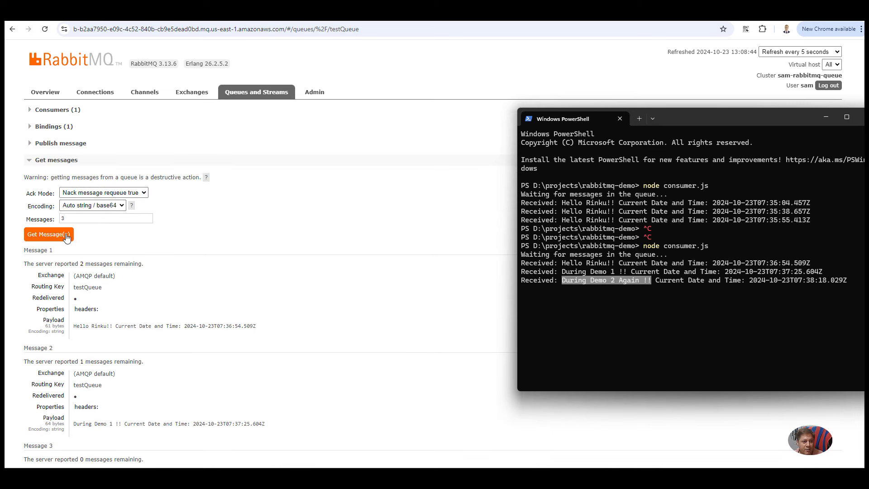
# Step: Try getting messages from testQueue again and dismiss the 'Queue is empty' notice
pyautogui.click(49, 234)
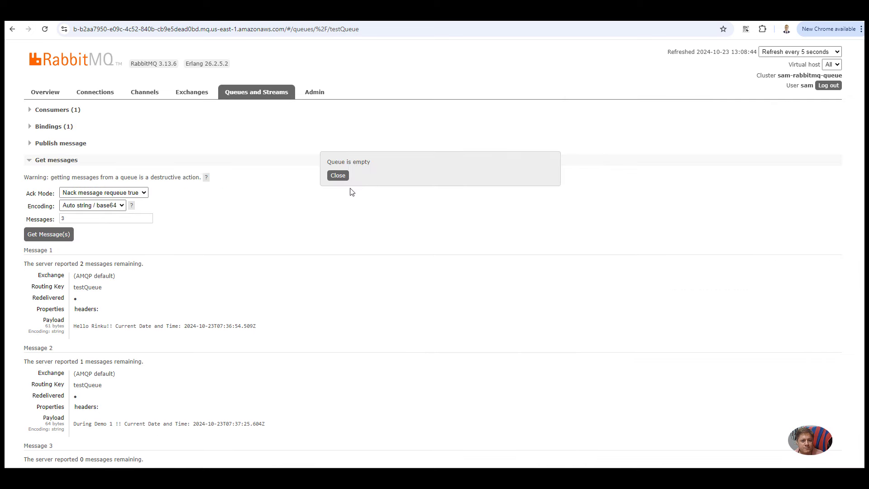
pyautogui.moveTo(369, 162); pyautogui.dragTo(328, 163)
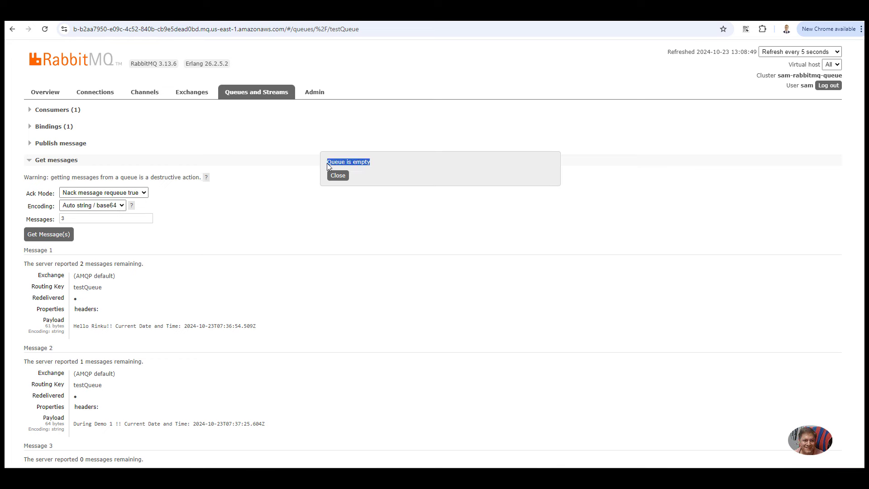
pyautogui.click(338, 176)
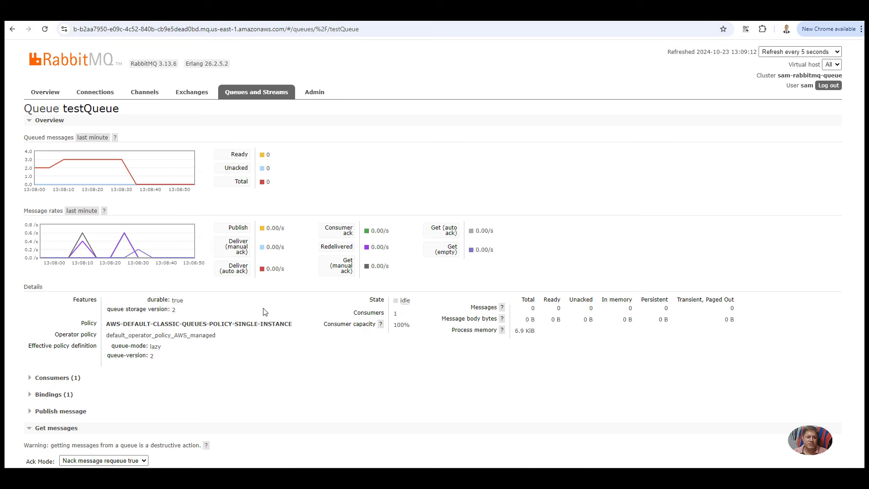
# Step: Expand testQueue's Consumers (1) section to show the connected consumer, then return to producer.js
pyautogui.click(39, 377)
pyautogui.scroll(-1, 39, 382)
pyautogui.scroll(-1, 39, 383)
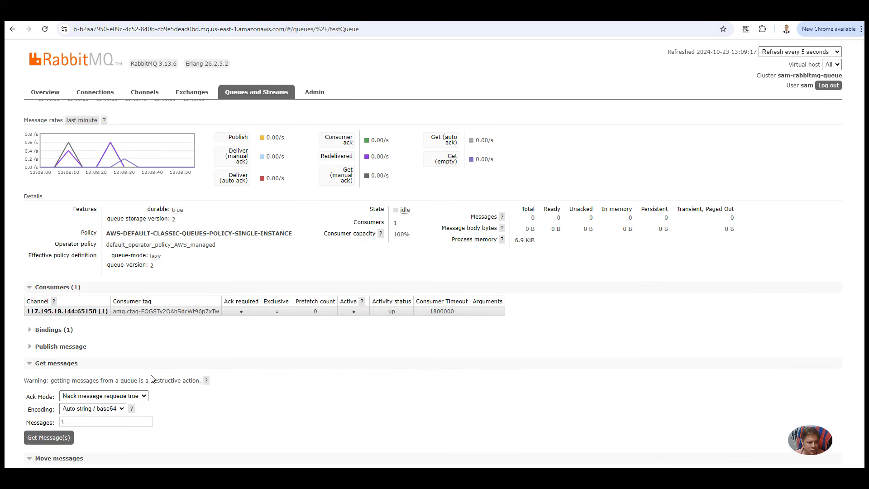
pyautogui.scroll(-1, 151, 378)
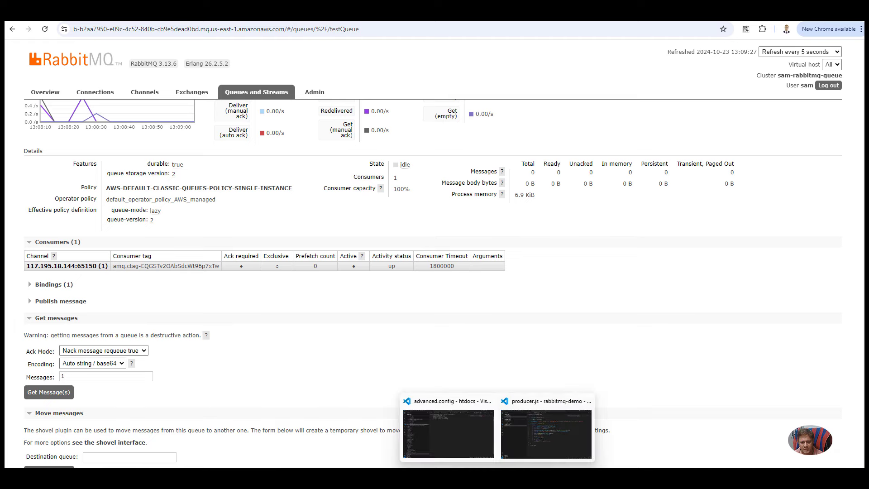
pyautogui.click(542, 439)
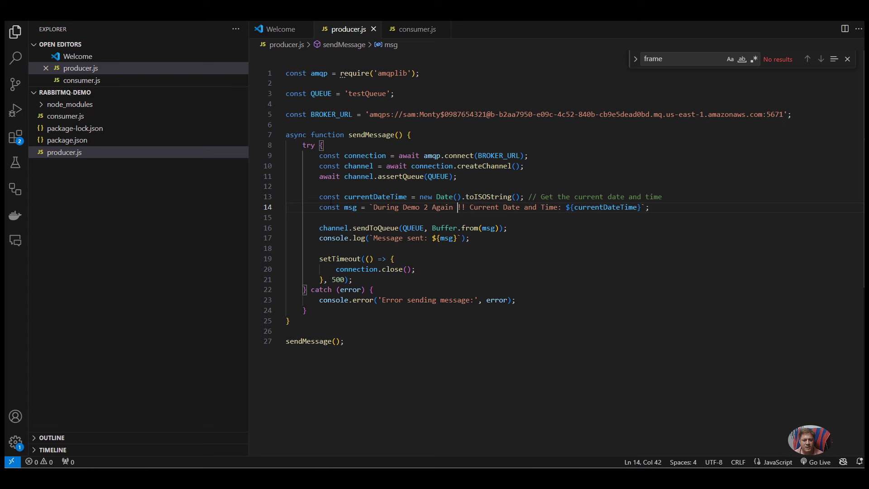
# Step: Switch from producer.js to consumer.js and select all of its code
pyautogui.hotkey('ctrl', 'a')
pyautogui.click(344, 144)
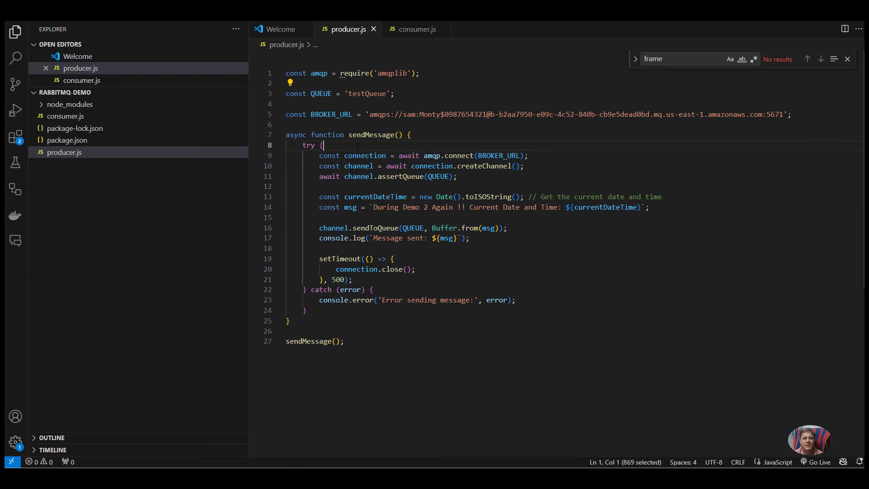
pyautogui.click(414, 29)
pyautogui.hotkey('ctrl', 'a')
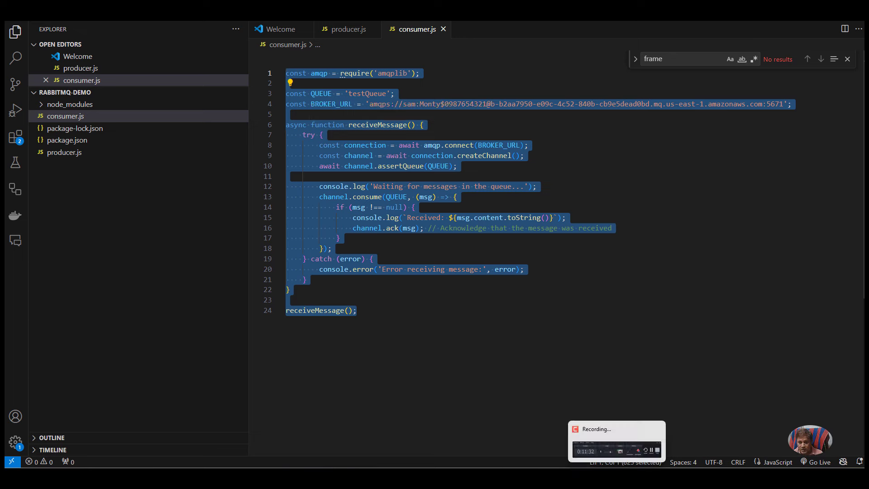
# Step: Highlight and copy all of the consumer terminal's output
pyautogui.click(602, 426)
pyautogui.click(656, 434)
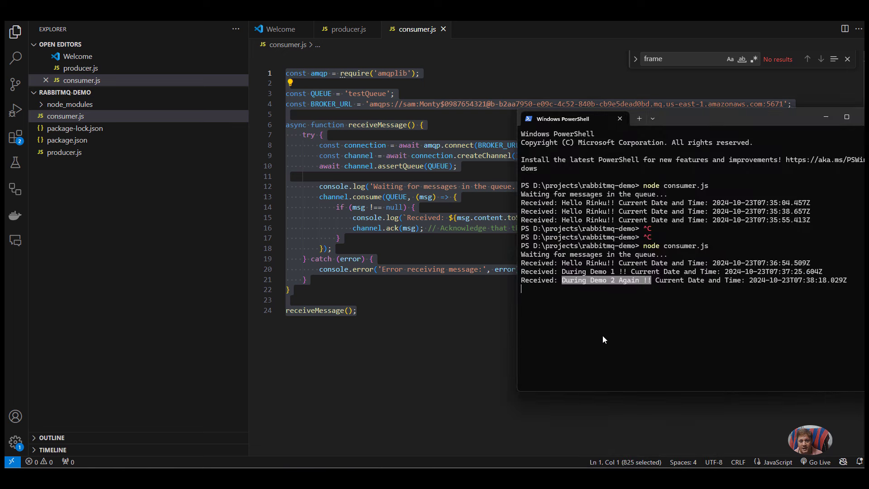
pyautogui.moveTo(521, 186); pyautogui.dragTo(568, 290)
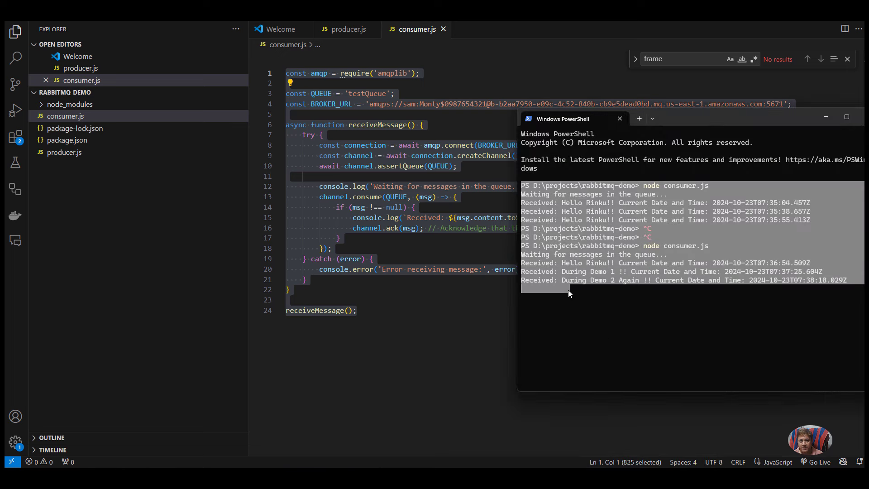
pyautogui.rightClick(569, 290)
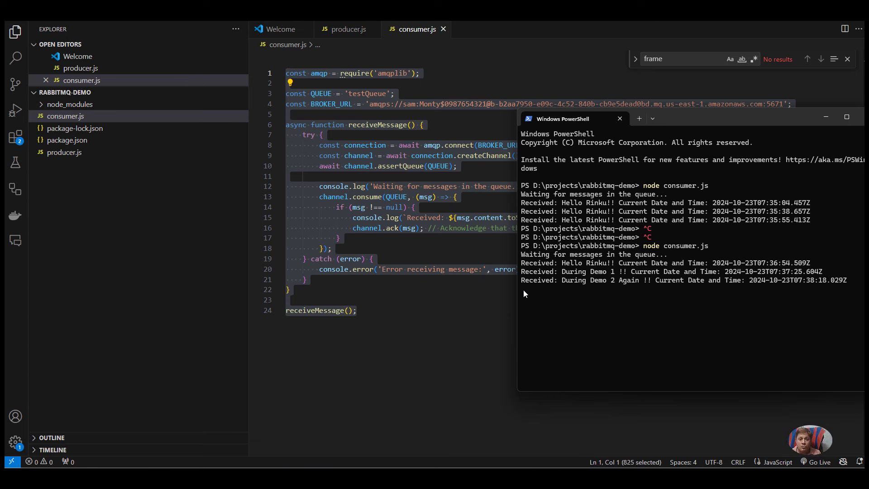
# Step: Back in consumer.js, select the queue name 'testQueue'
pyautogui.click(408, 111)
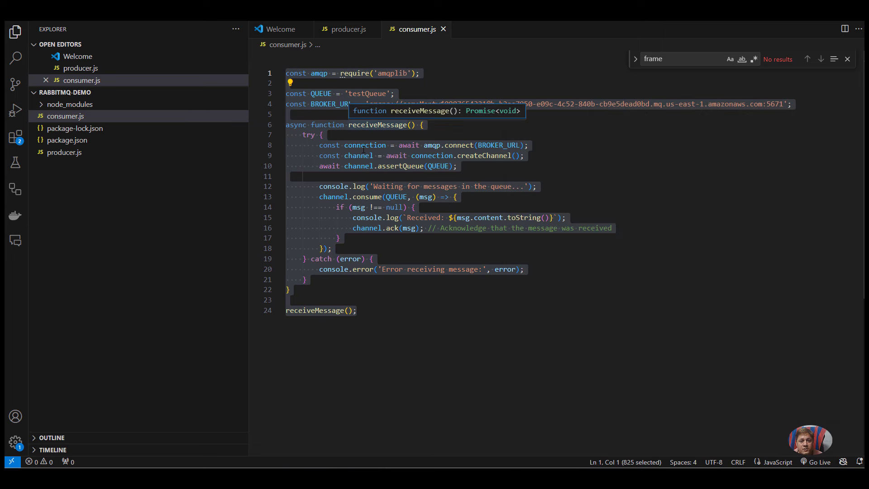
pyautogui.click(362, 145)
pyautogui.doubleClick(367, 94)
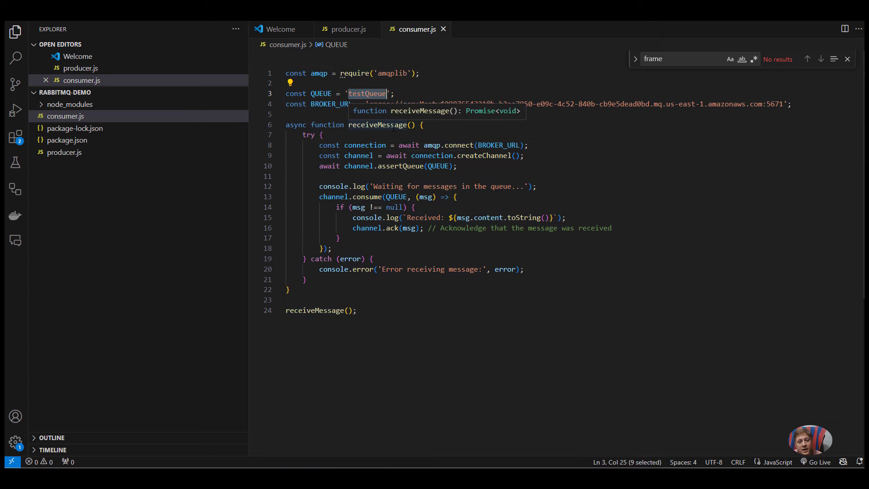
# Step: Rename producer.js's queue to 'testQueueRenaming' and save the file
pyautogui.click(349, 29)
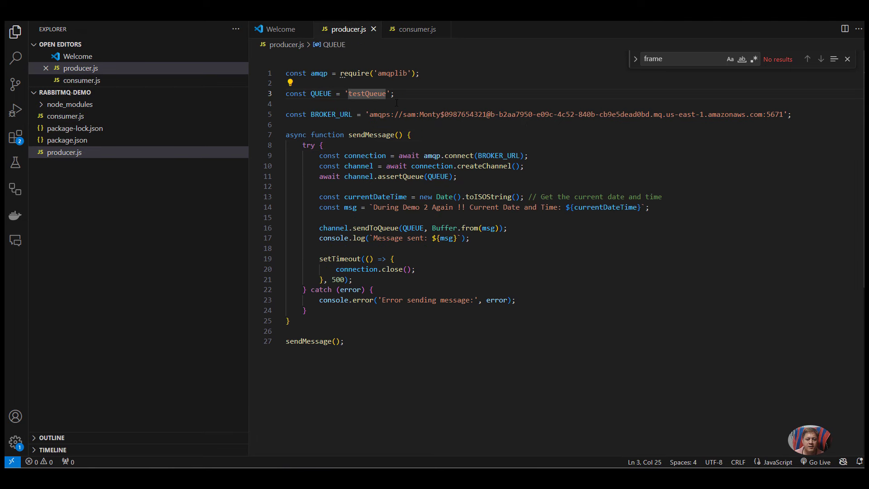
pyautogui.write('Renaming')
pyautogui.hotkey('ctrl', 's')
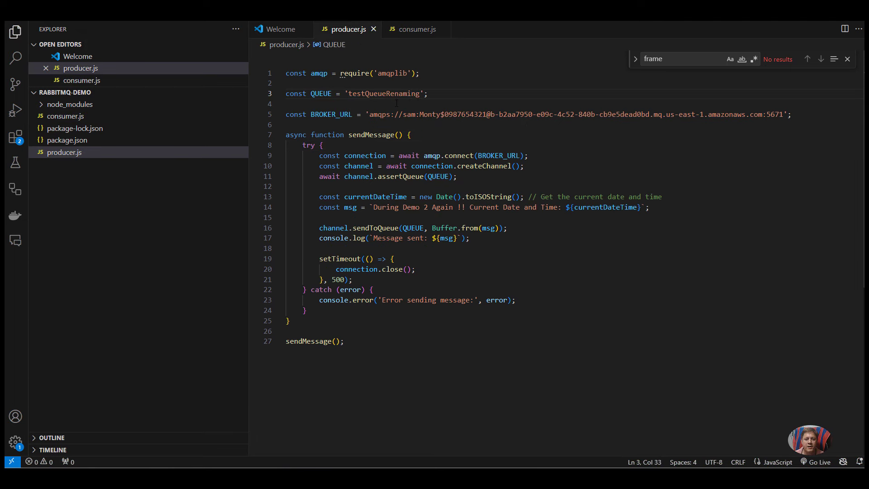
pyautogui.doubleClick(395, 93)
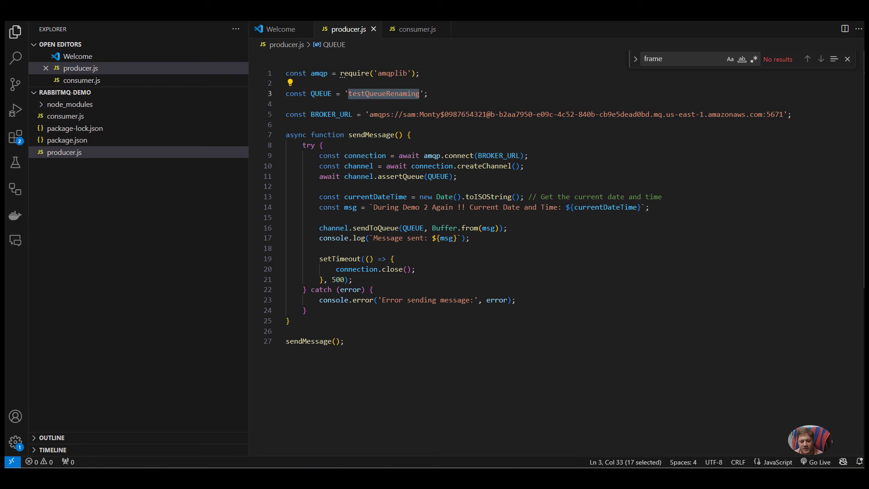
# Step: Rerun node producer.js and check the sent message against the consumer terminal's latest line
pyautogui.hotkey('alt', 'Tab')
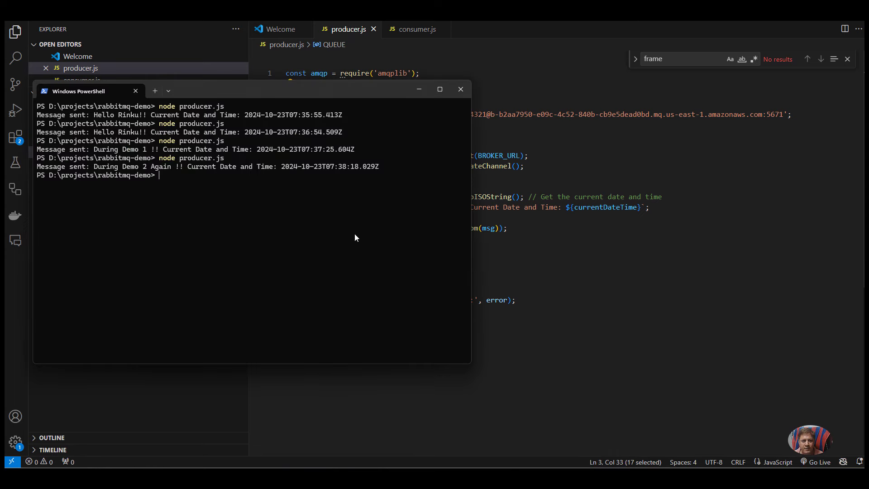
pyautogui.press('Up')
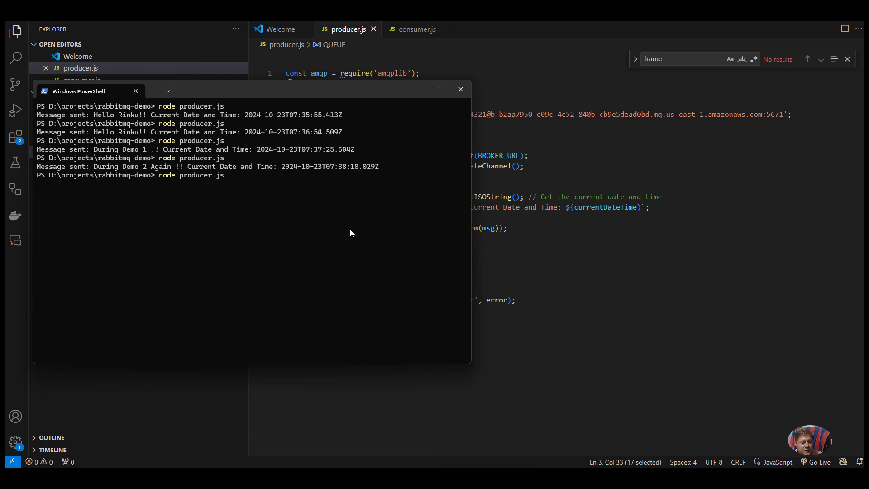
pyautogui.moveTo(97, 184); pyautogui.dragTo(384, 183)
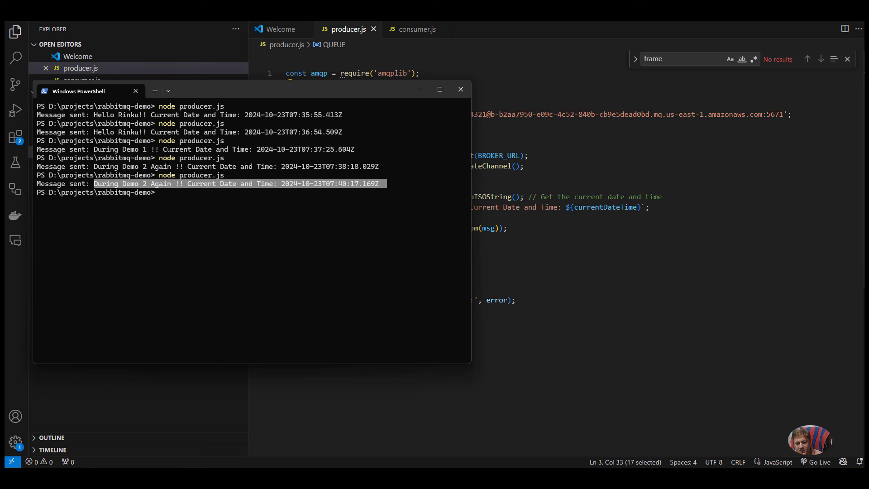
pyautogui.moveTo(636, 466)
pyautogui.click(663, 433)
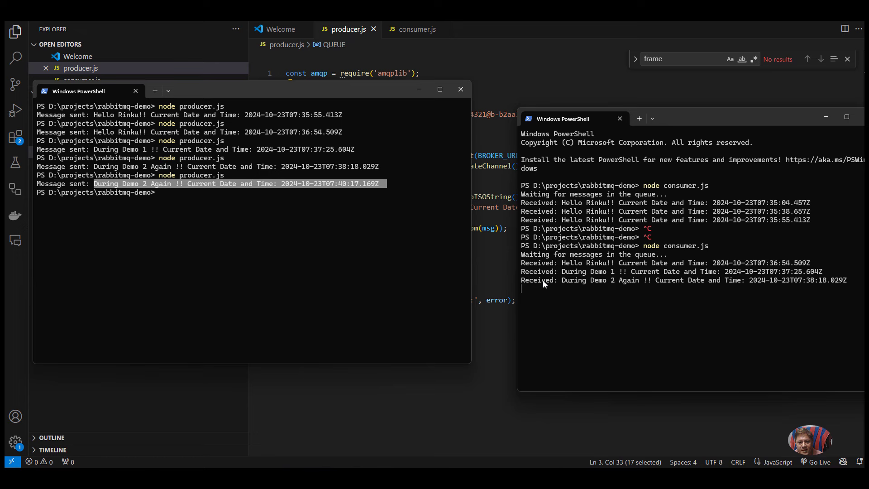
pyautogui.moveTo(545, 280); pyautogui.dragTo(661, 287)
pyautogui.click(662, 287)
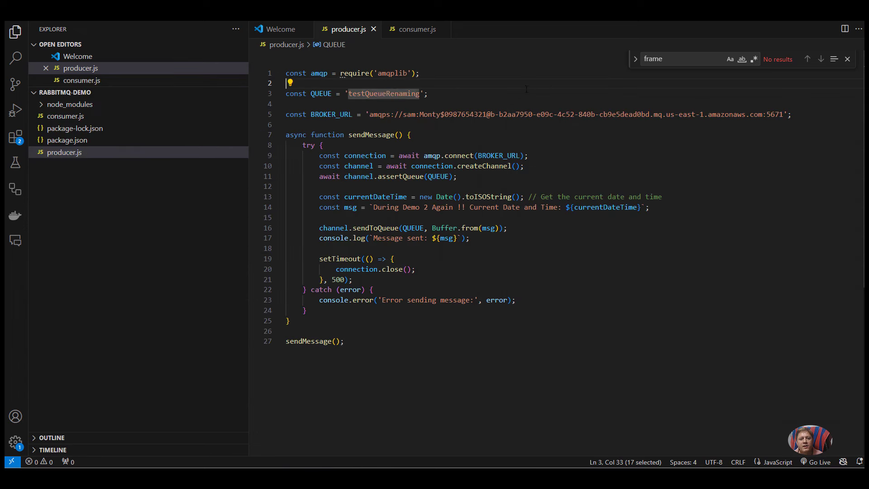
# Step: Compare the queue names: 'testQueueRenaming' in producer.js versus 'testQueue' in consumer.js
pyautogui.click(550, 84)
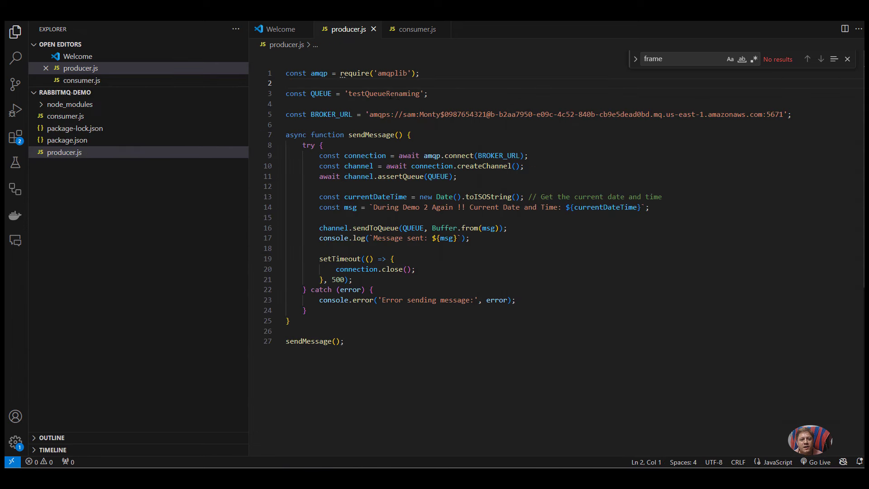
pyautogui.doubleClick(391, 96)
pyautogui.hotkey('ctrl', 'c')
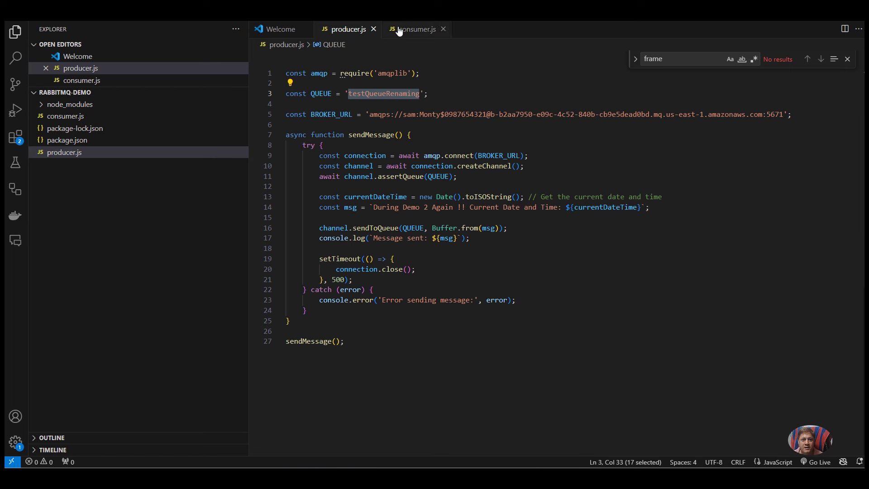
pyautogui.click(417, 29)
pyautogui.doubleClick(370, 95)
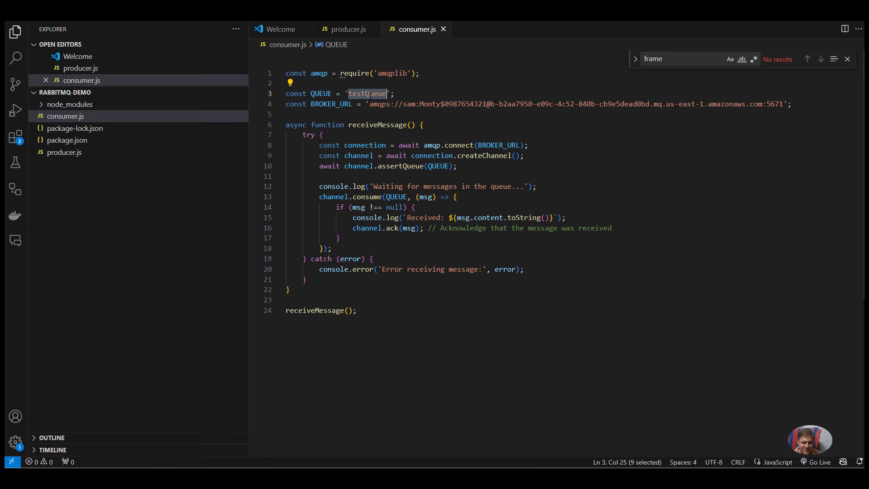
pyautogui.click(342, 30)
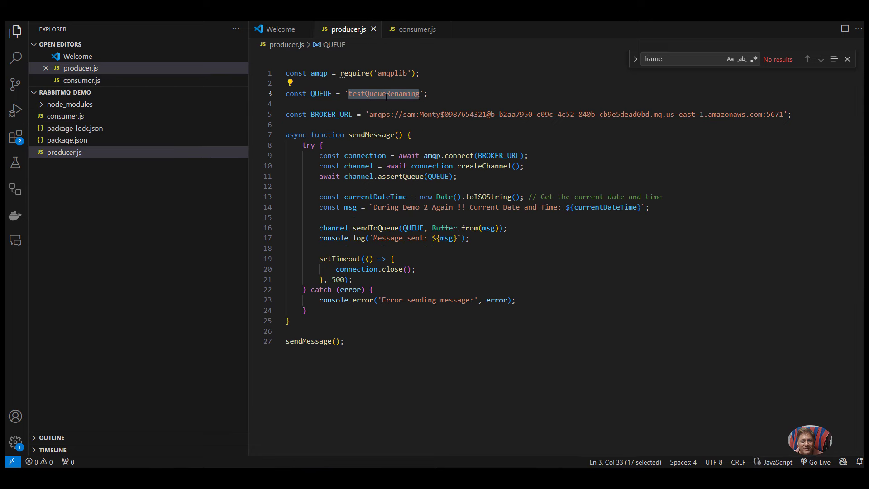
# Step: In the RabbitMQ Queues list, add a new queue named testQueueRenaming
pyautogui.moveTo(442, 467)
pyautogui.click(420, 446)
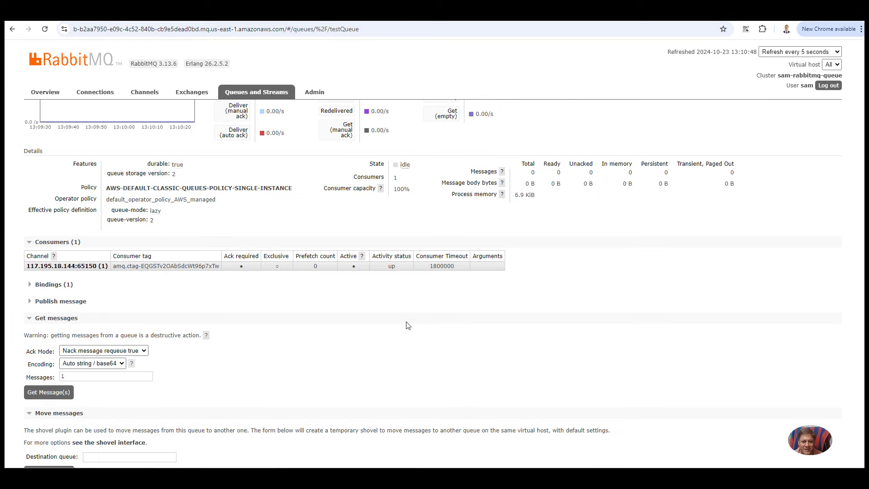
pyautogui.scroll(3, 150, 315)
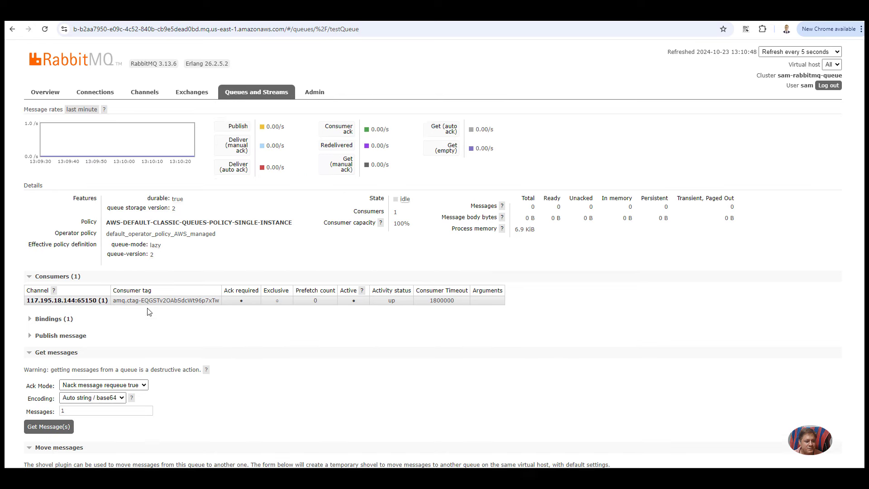
pyautogui.click(254, 91)
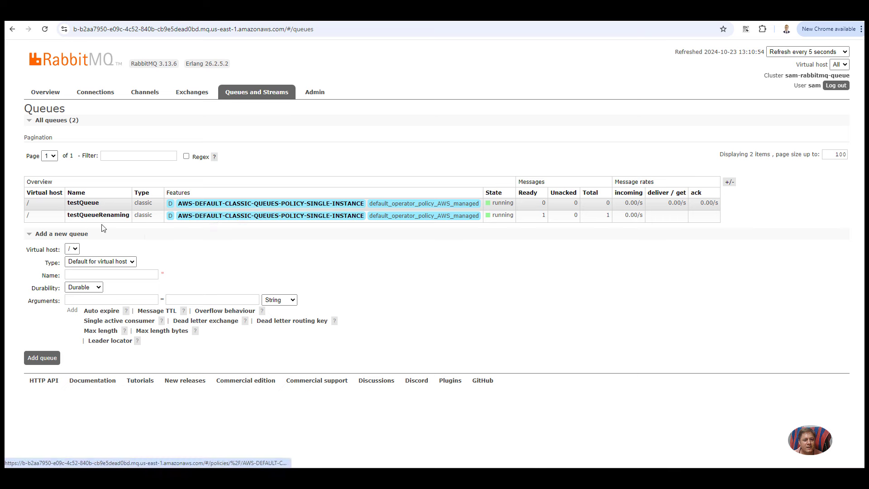
pyautogui.click(89, 275)
pyautogui.click(122, 308)
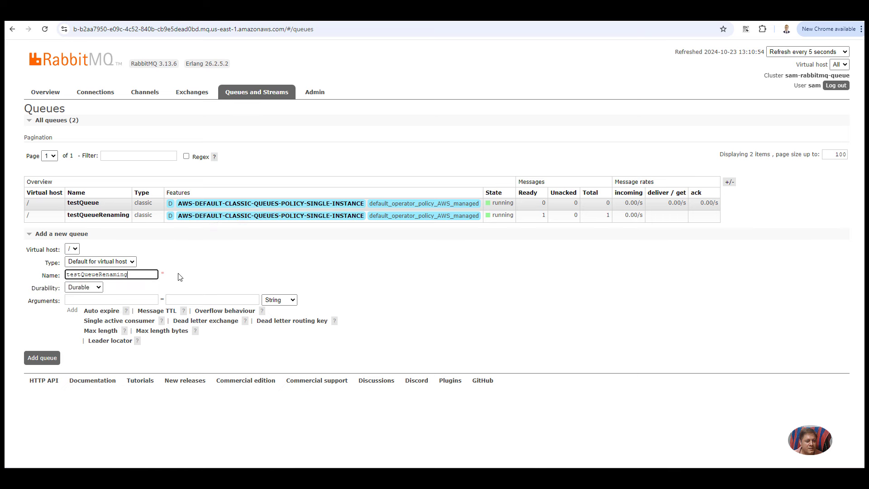
pyautogui.click(40, 362)
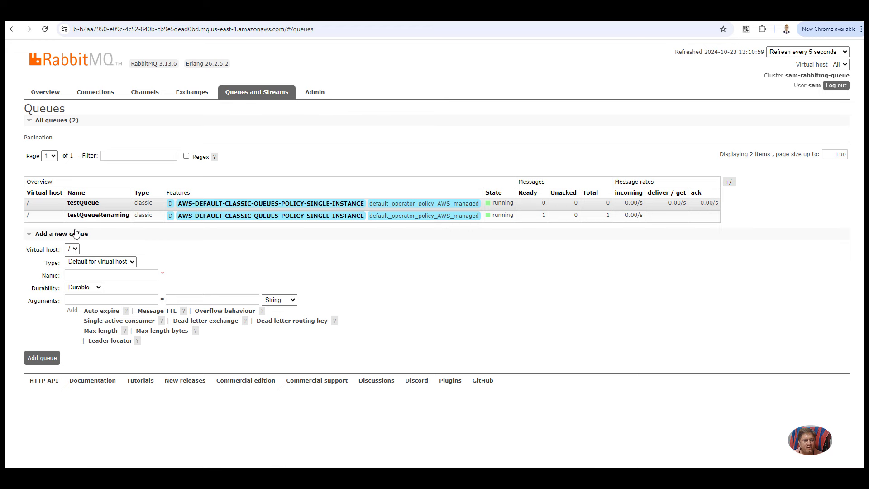
# Step: Rerun node producer.js in the producer terminal to send another message
pyautogui.moveTo(615, 467)
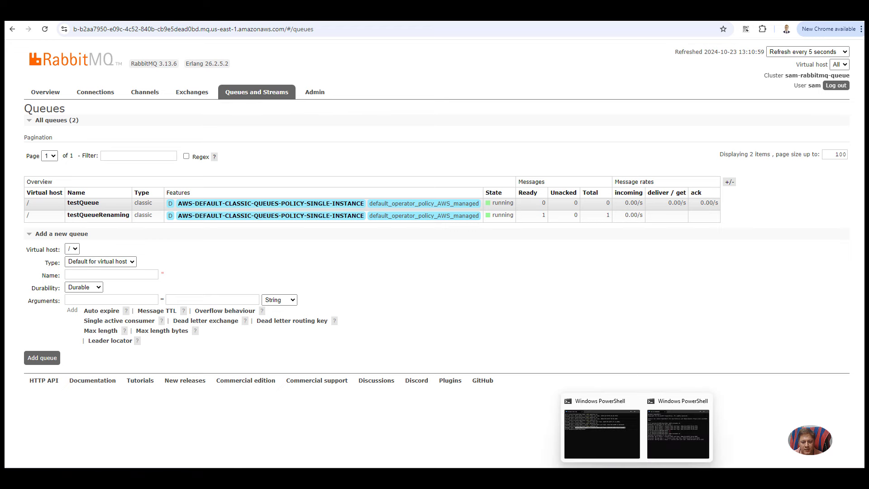
pyautogui.click(604, 449)
pyautogui.press('Return')
pyautogui.press('Return')
pyautogui.press('Return')
pyautogui.press('Up')
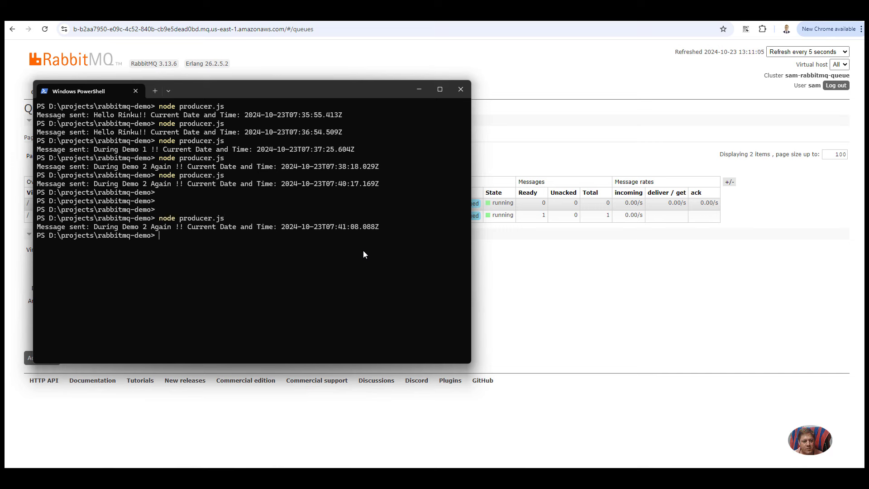
# Step: Fetch one message from testQueueRenaming and select its 'During Demo 2 Again' payload
pyautogui.click(524, 260)
pyautogui.click(114, 219)
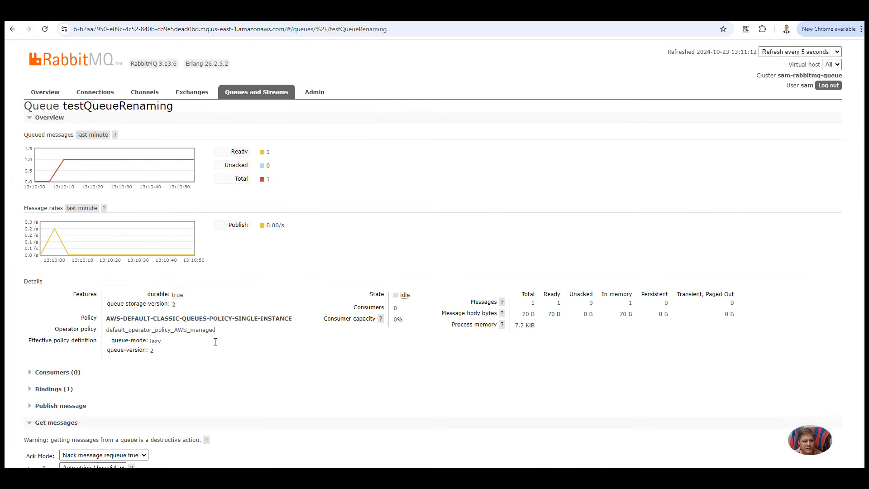
pyautogui.scroll(-5, 146, 317)
pyautogui.click(49, 303)
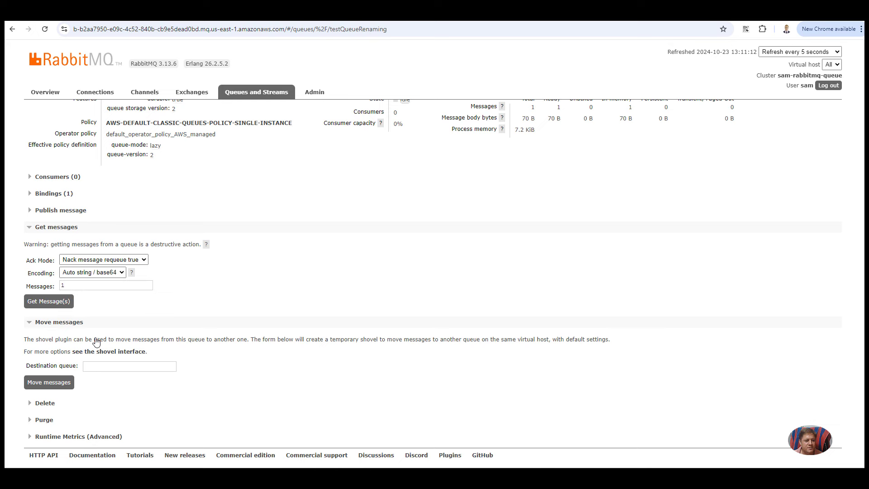
pyautogui.scroll(-2, 241, 311)
pyautogui.moveTo(285, 303); pyautogui.dragTo(75, 311)
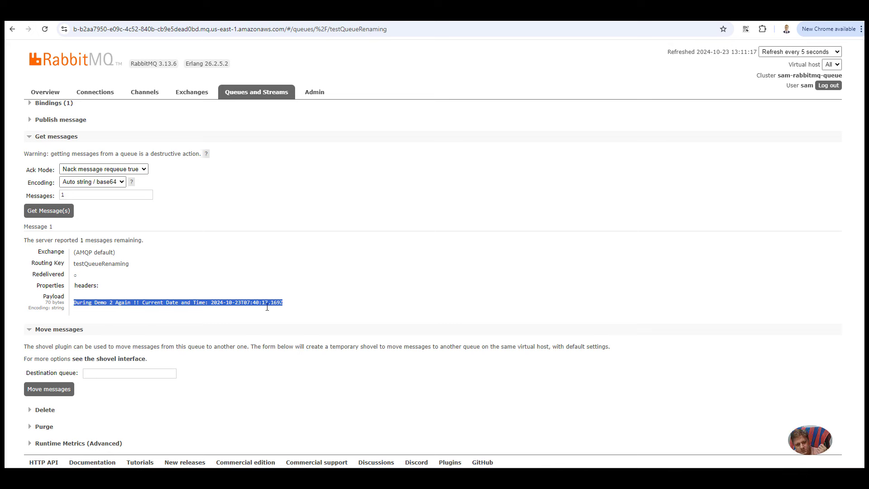
pyautogui.click(516, 466)
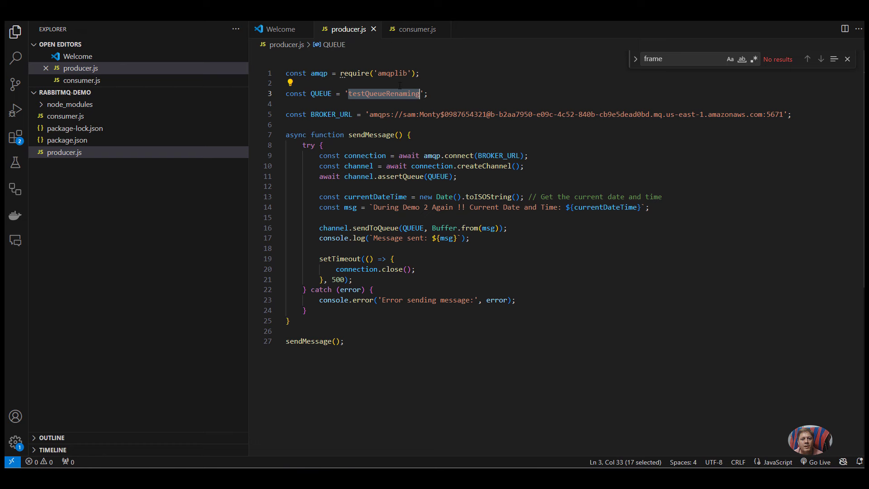
# Step: Change the QUEUE name in consumer.js to 'testQueueRenaming' and save the file
pyautogui.click(409, 29)
pyautogui.doubleClick(370, 93)
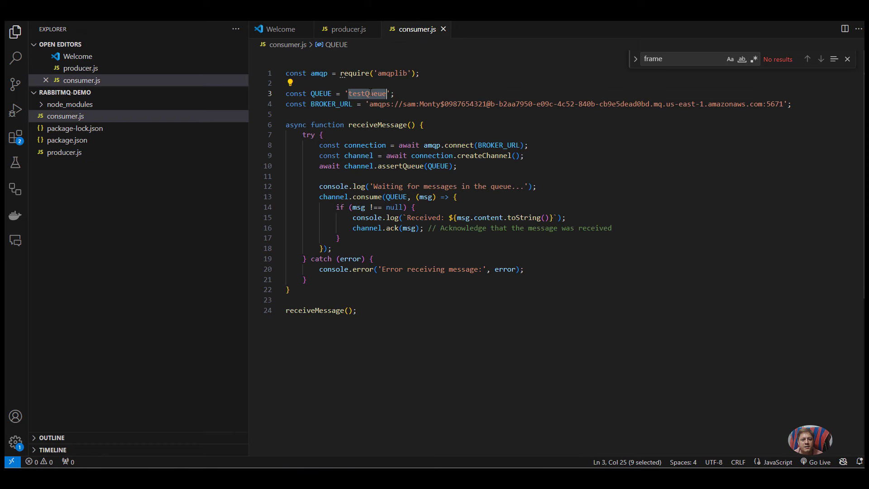
pyautogui.hotkey('ctrl', 'v')
pyautogui.hotkey('ctrl', 's')
# Step: Restart node consumer.js in PowerShell so it receives both 'During Demo 2 Again' messages
pyautogui.moveTo(636, 476)
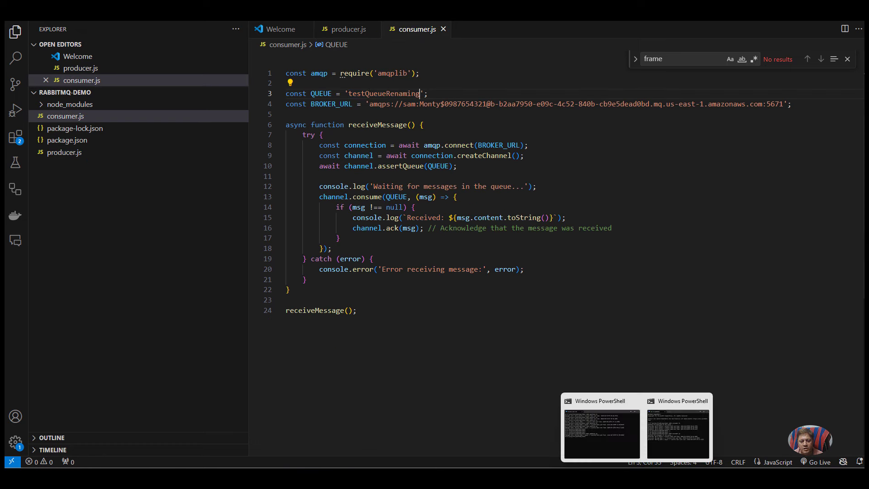
pyautogui.click(674, 438)
pyautogui.hotkey('ctrl', 'c')
pyautogui.hotkey('ctrl', 'c')
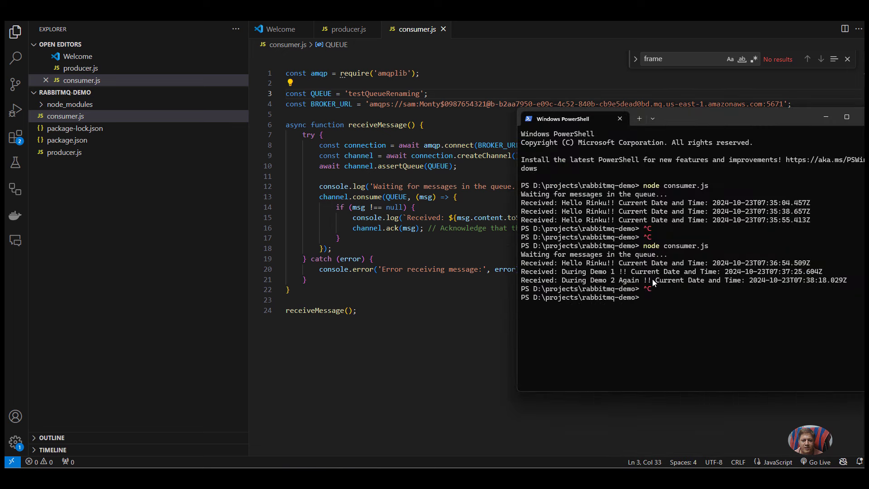
pyautogui.press('Up')
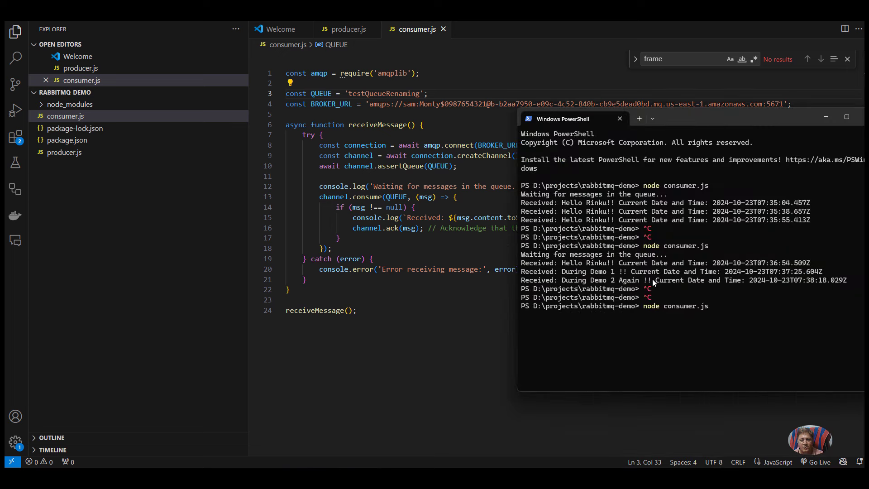
pyautogui.press('Return')
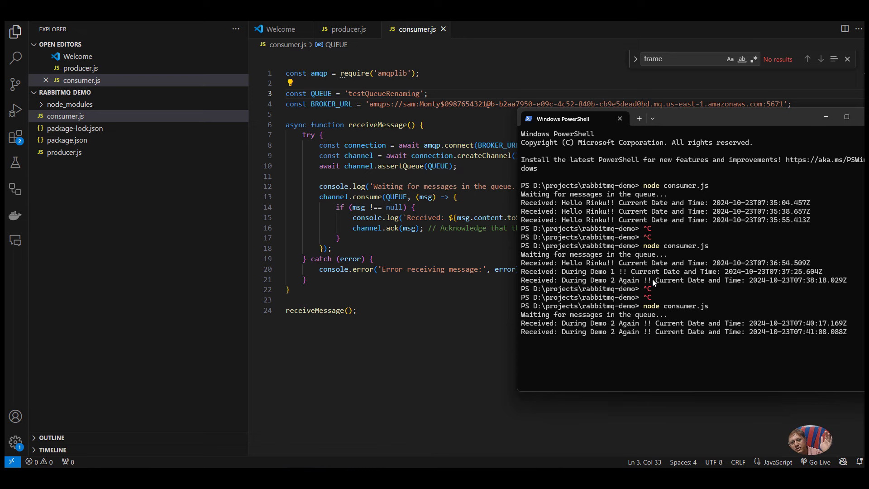
pyautogui.moveTo(567, 325); pyautogui.dragTo(639, 342)
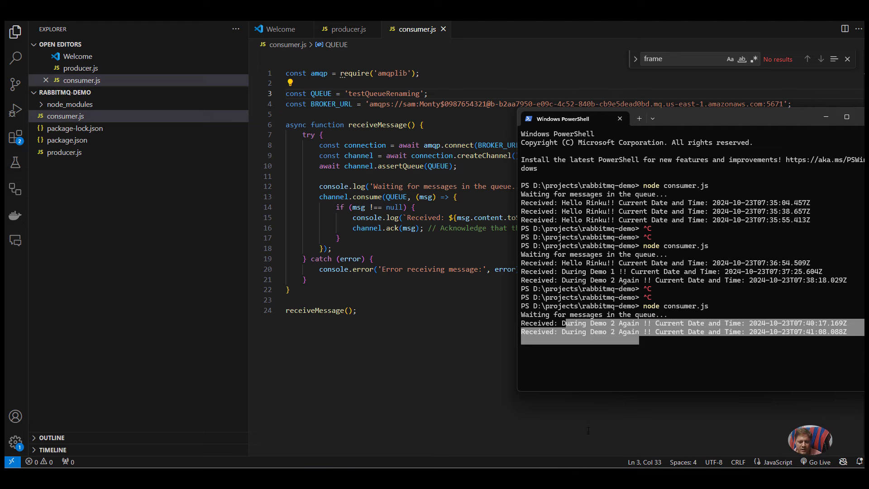
pyautogui.hotkey('alt', 'Tab')
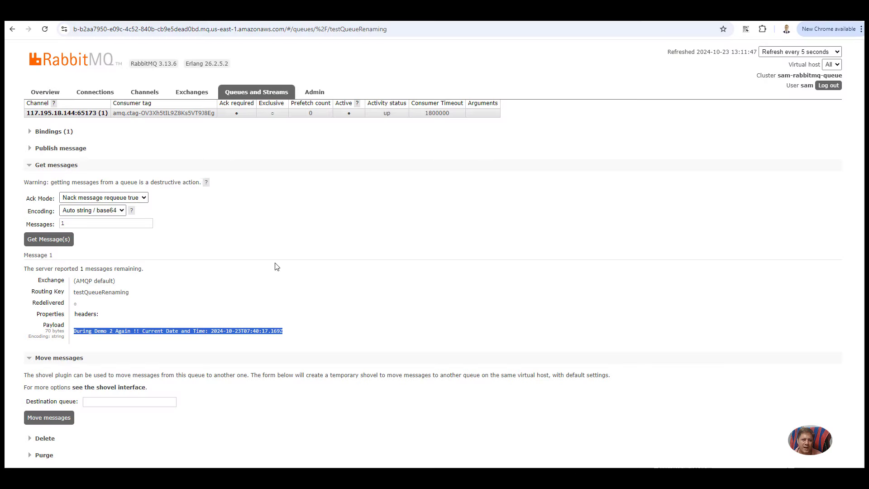
# Step: Review the retrieved message in testQueueRenaming's Get messages section
pyautogui.moveTo(189, 69)
pyautogui.mouseDown()
pyautogui.moveTo(226, 64)
pyautogui.moveTo(155, 65)
pyautogui.moveTo(182, 68)
pyautogui.mouseUp()
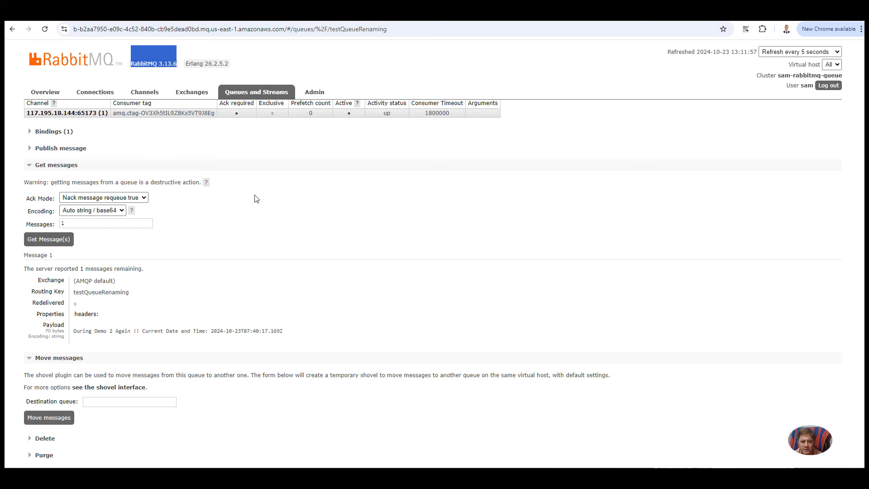
pyautogui.scroll(-1, 293, 228)
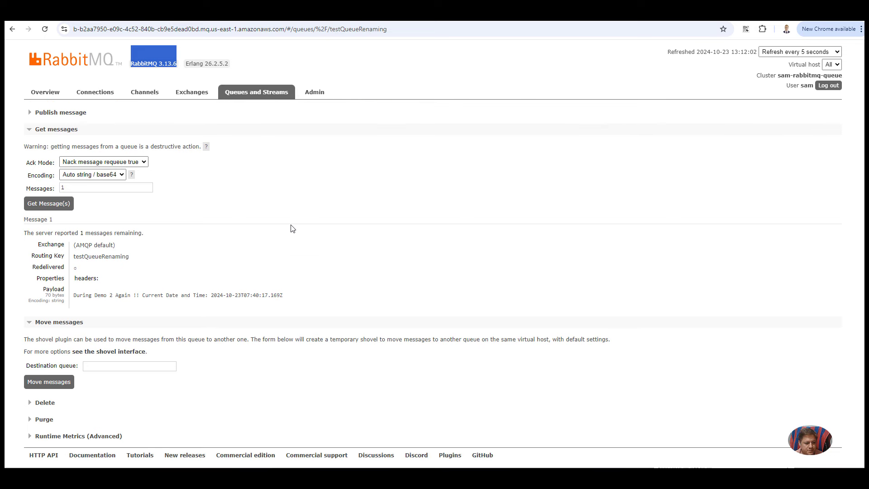
pyautogui.click(103, 365)
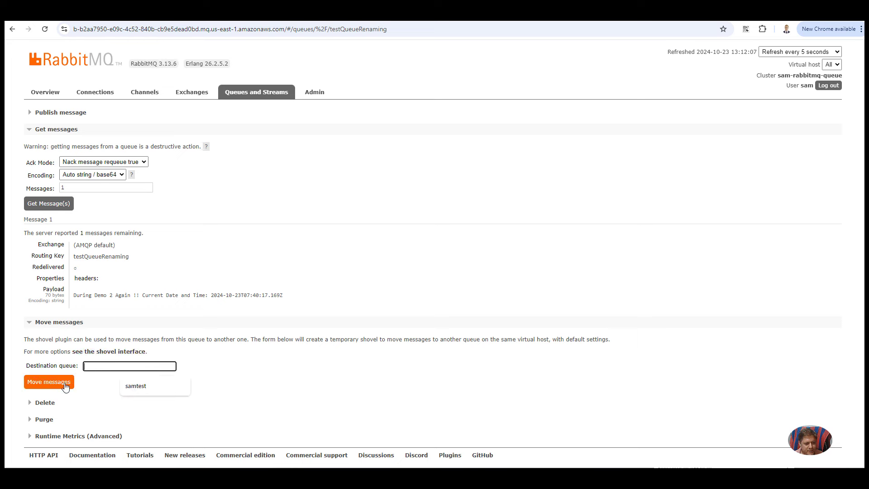
pyautogui.scroll(7, 97, 371)
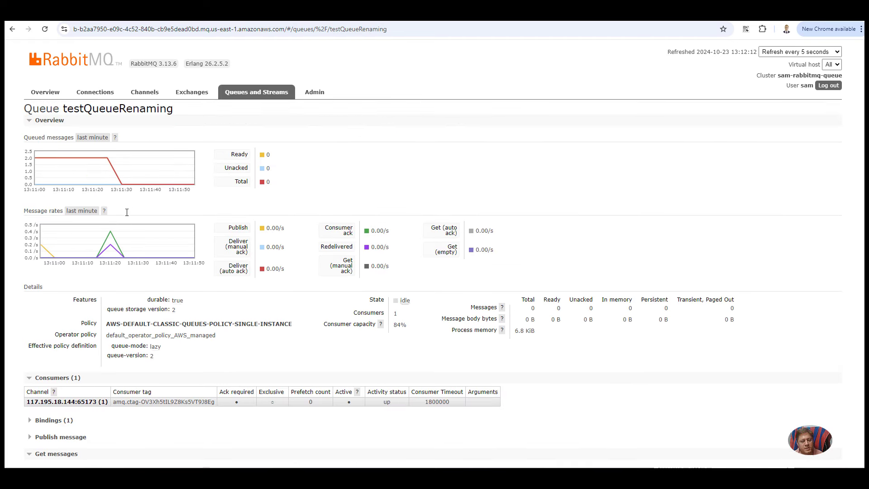
pyautogui.scroll(-4, 197, 343)
pyautogui.scroll(-3, 200, 342)
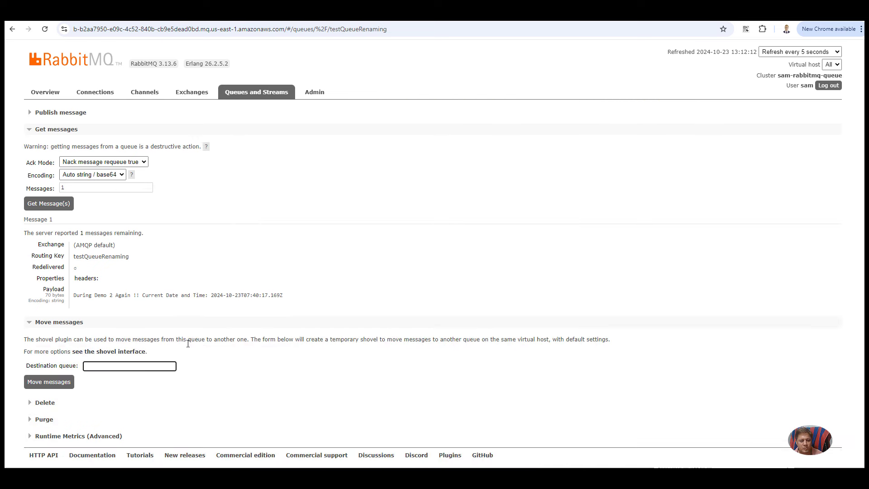
# Step: Look over the Move messages and Delete options, then return to the Amazon MQ broker page
pyautogui.click(86, 367)
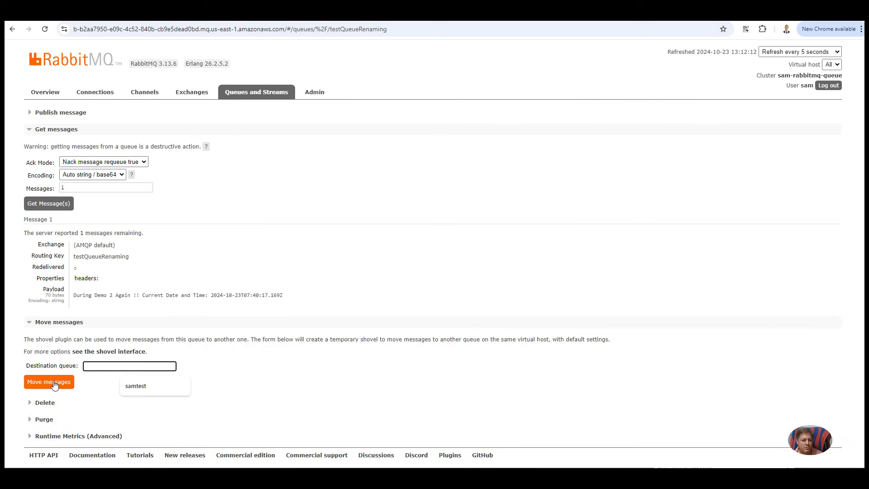
pyautogui.moveTo(45, 402); pyautogui.dragTo(48, 402)
pyautogui.scroll(-1, 71, 417)
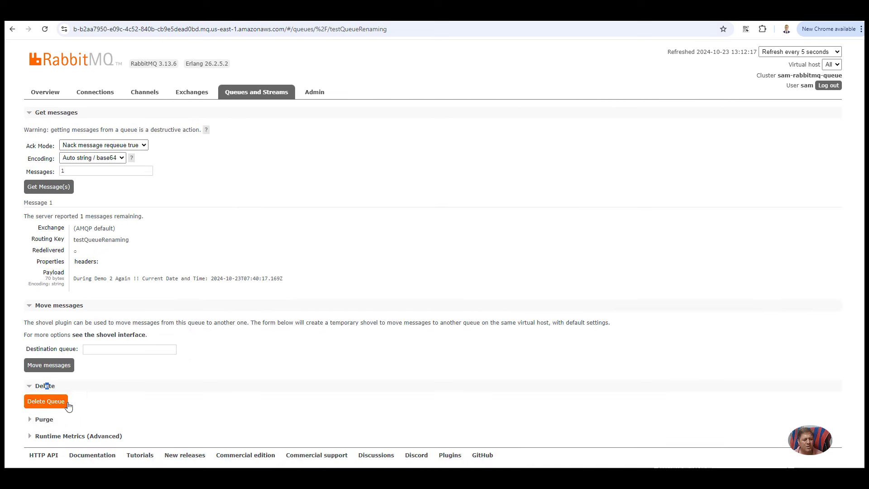
pyautogui.scroll(4, 149, 382)
pyautogui.scroll(3, 149, 382)
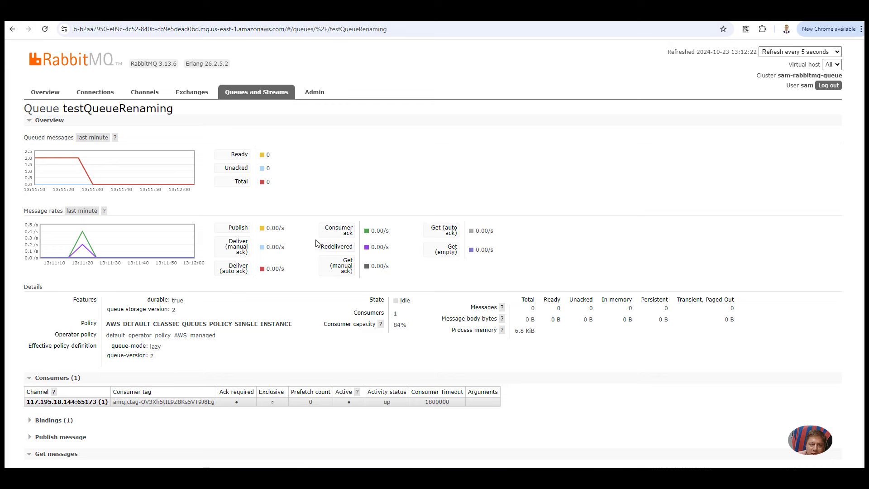
pyautogui.click(283, 13)
pyautogui.scroll(3, 311, 204)
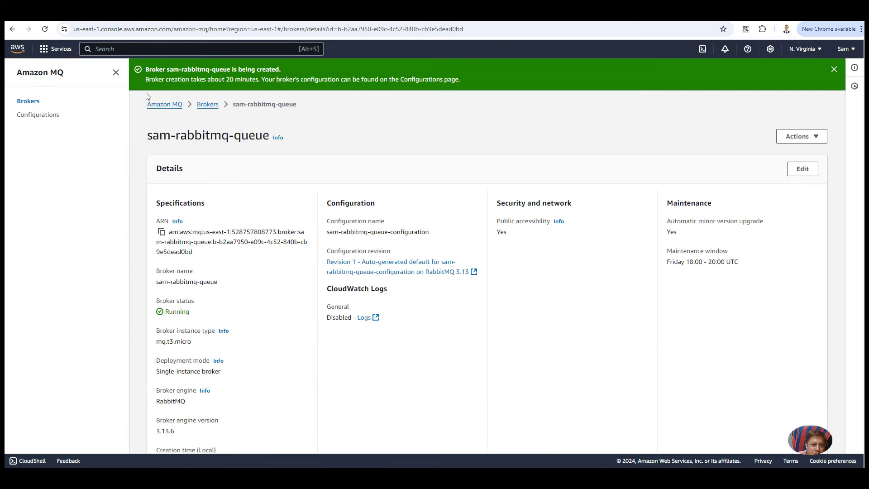
# Step: Go to Console Home and open Amazon MQ to list broker sam-rabbitmq-queue as Running
pyautogui.click(18, 49)
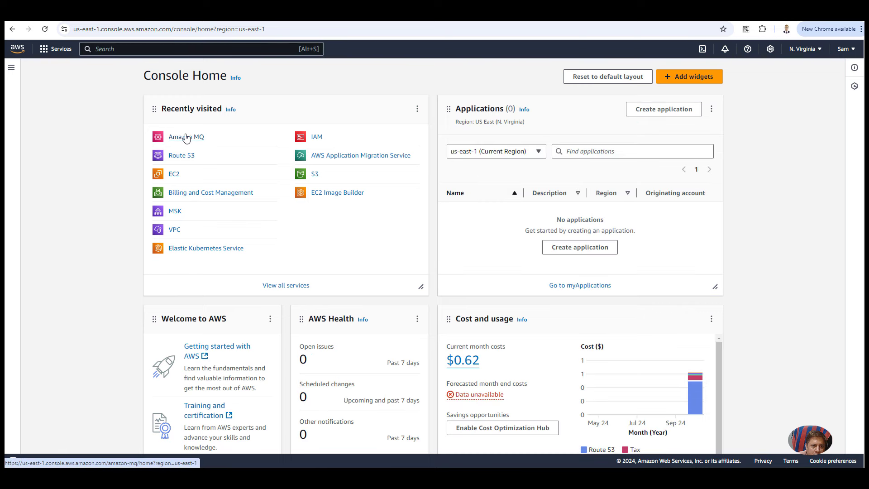
pyautogui.click(186, 137)
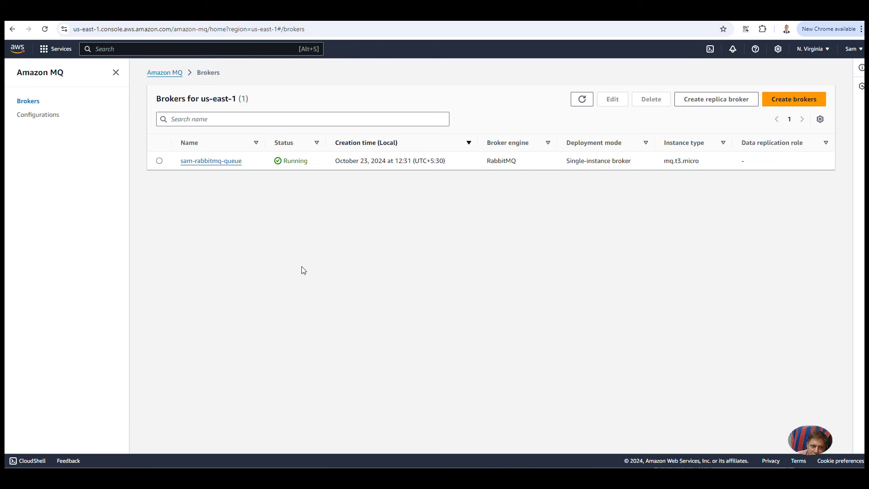
# Step: Open sam-rabbitmq-queue's details and locate the RabbitMQ web console link and AMQP endpoint on port 5671
pyautogui.click(227, 161)
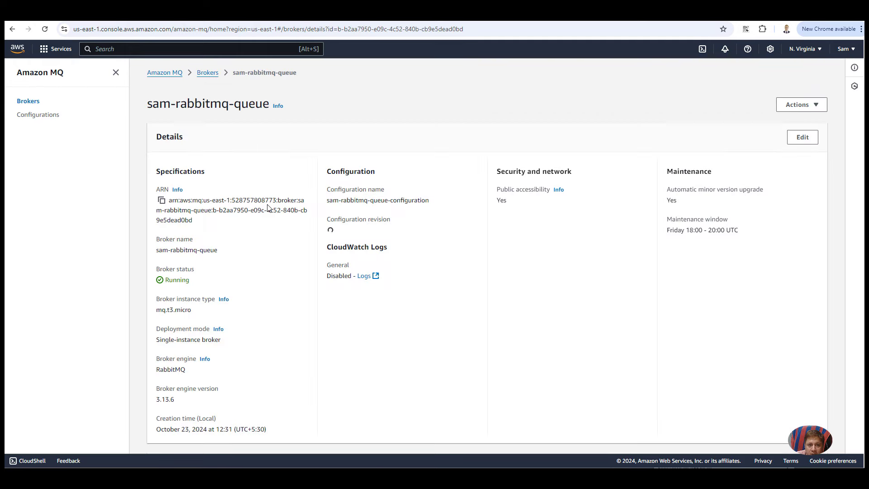
pyautogui.scroll(-3, 270, 208)
pyautogui.scroll(-3, 270, 209)
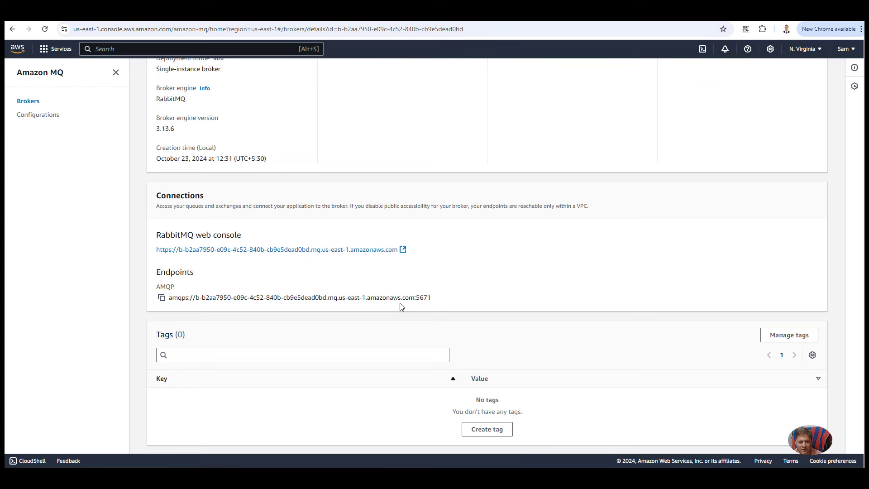
pyautogui.scroll(6, 399, 303)
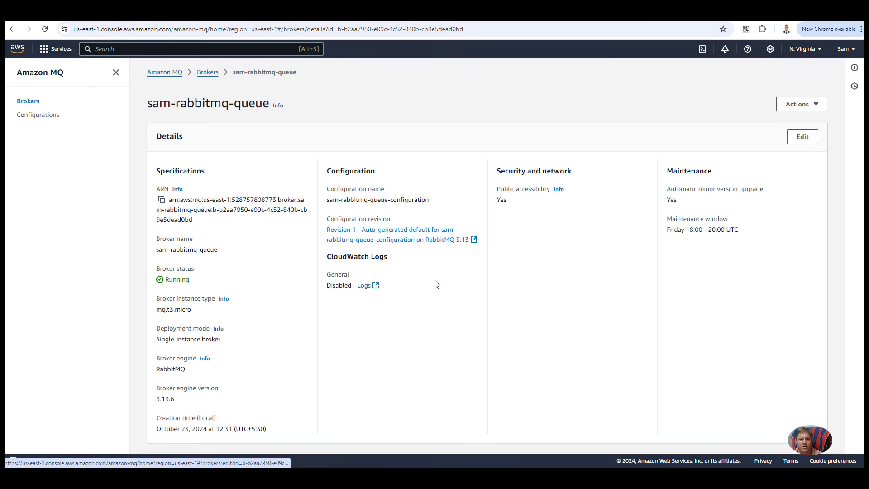
pyautogui.scroll(-4, 436, 284)
pyautogui.scroll(4, 437, 284)
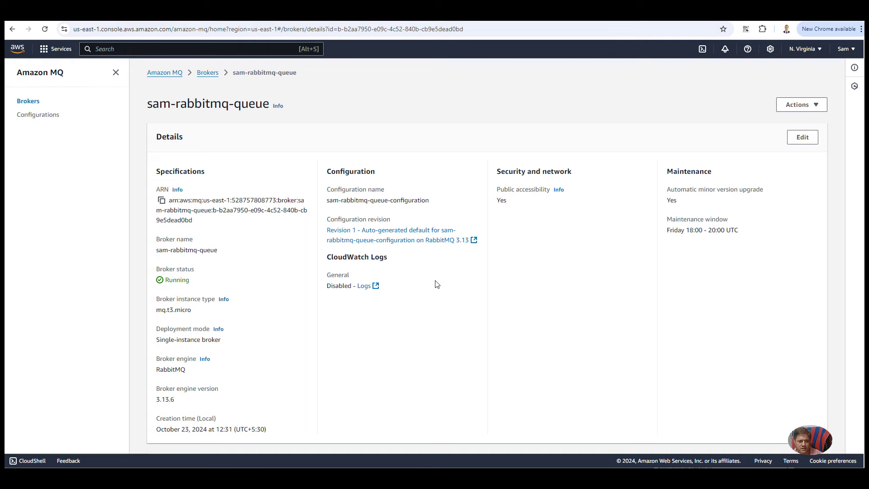
pyautogui.scroll(-3, 437, 283)
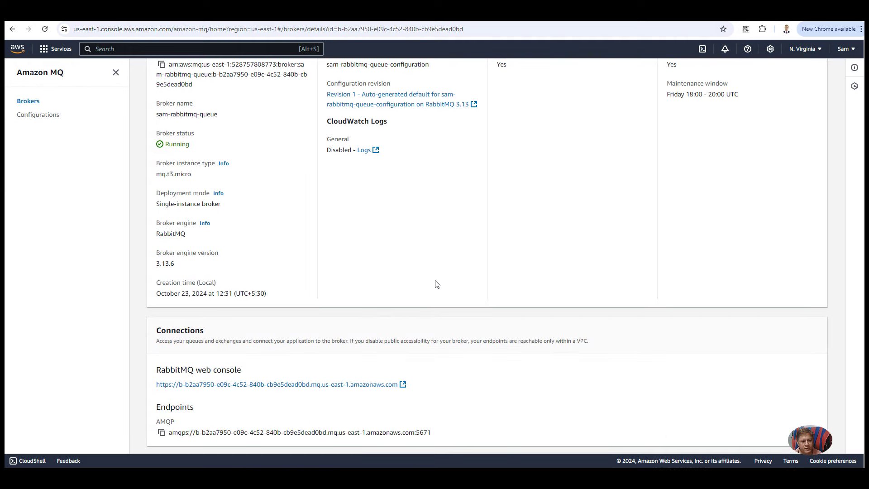
pyautogui.scroll(-4, 437, 284)
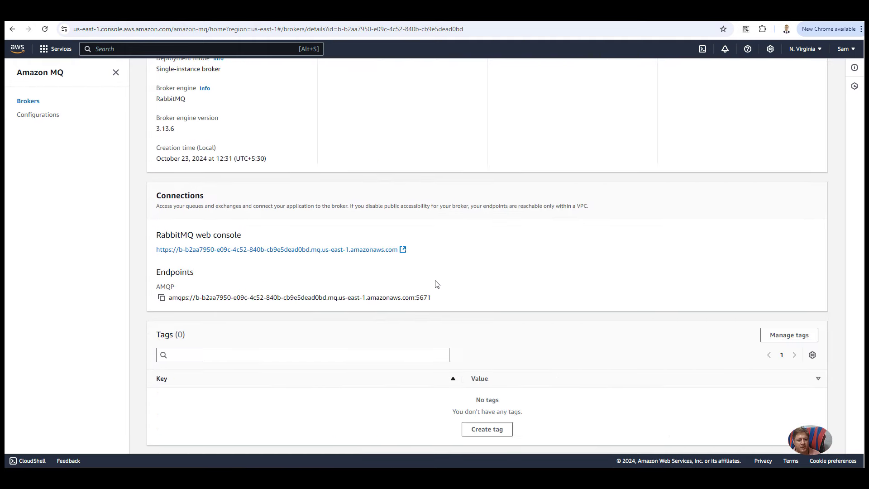
pyautogui.scroll(6, 437, 284)
pyautogui.scroll(-6, 243, 227)
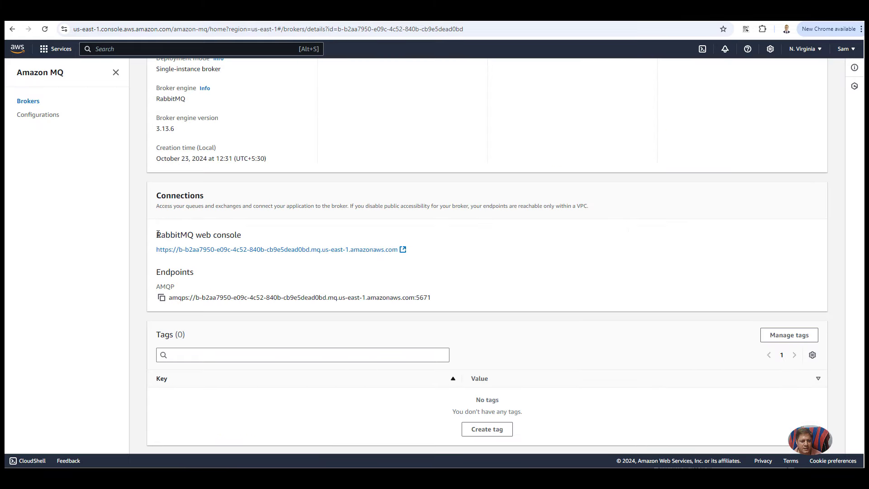
pyautogui.moveTo(157, 234); pyautogui.dragTo(447, 301)
pyautogui.click(405, 271)
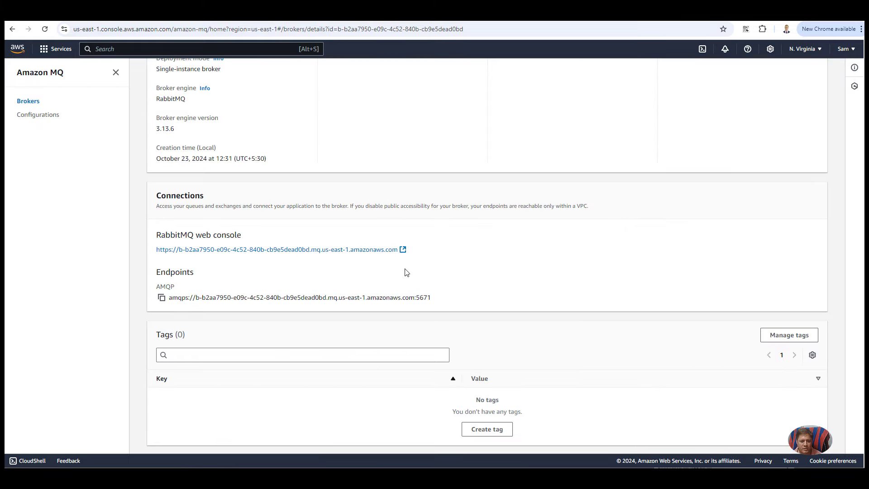
# Step: Open the broker's RabbitMQ web console and show the Admin Users page with its two accounts
pyautogui.click(354, 251)
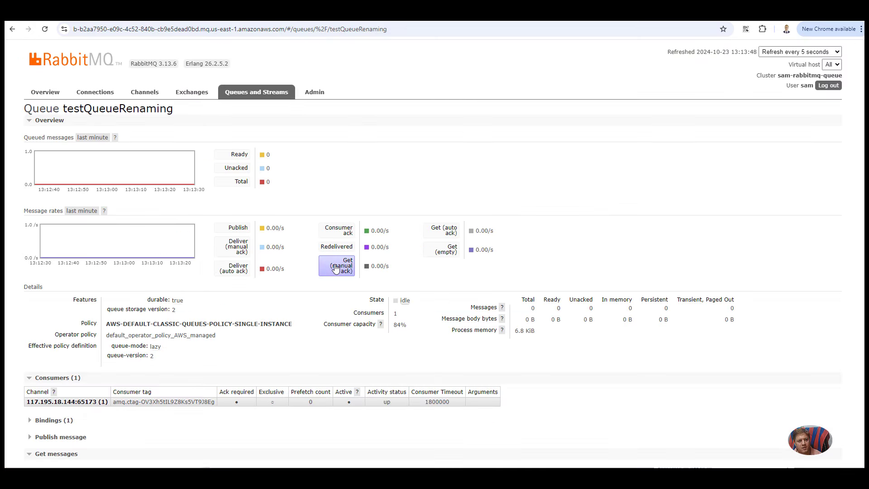
pyautogui.click(318, 94)
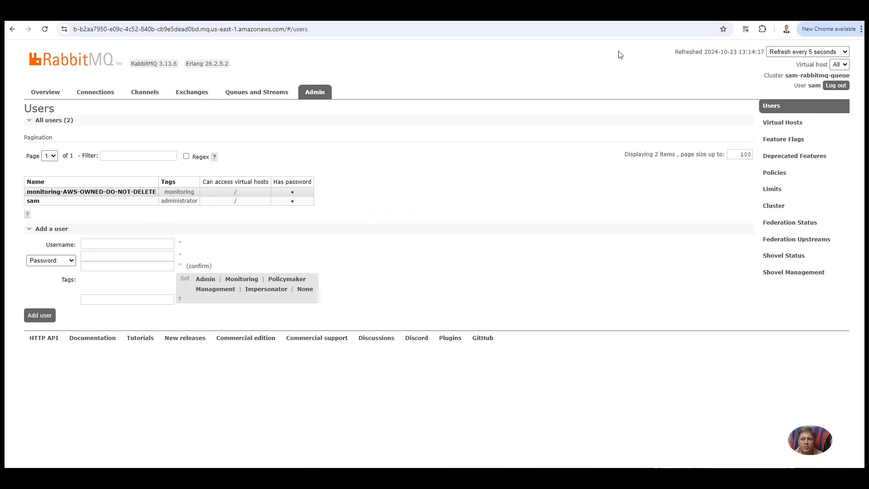
# Step: Read through the Medium article's broker setup steps, consumer code, run steps and testQueue screenshots
pyautogui.click(639, 22)
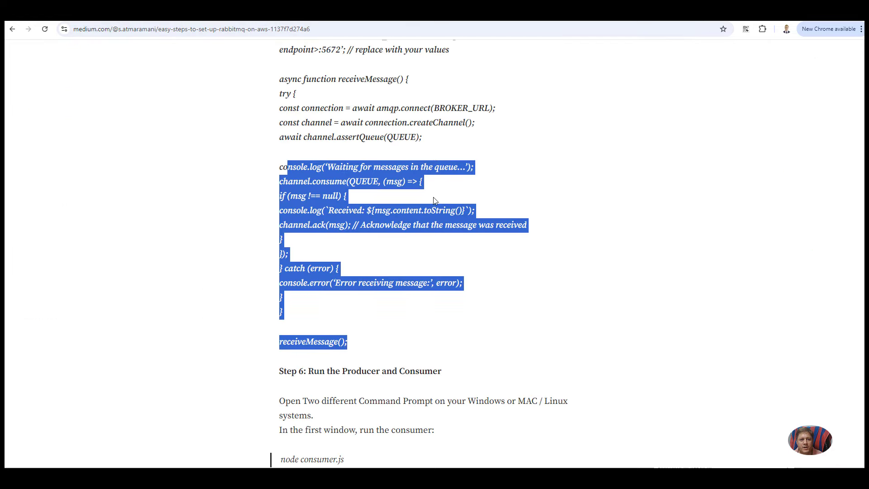
pyautogui.scroll(1, 435, 201)
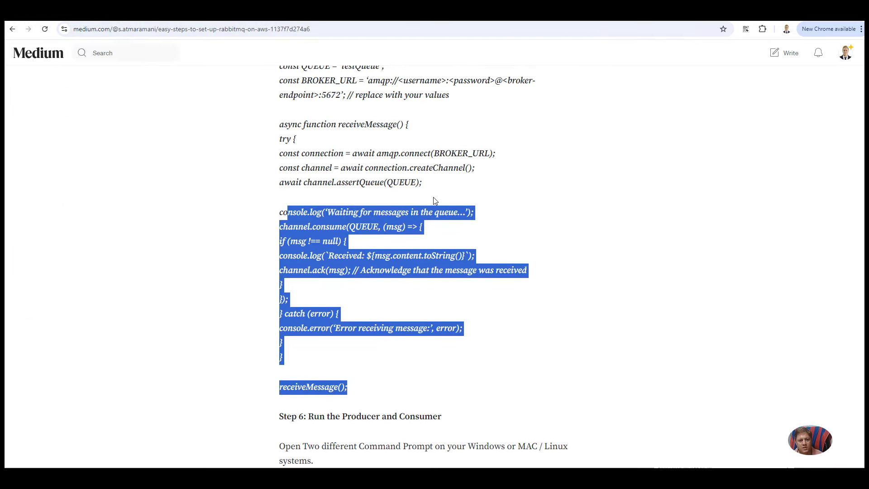
pyautogui.scroll(15, 435, 200)
pyautogui.scroll(15, 435, 200)
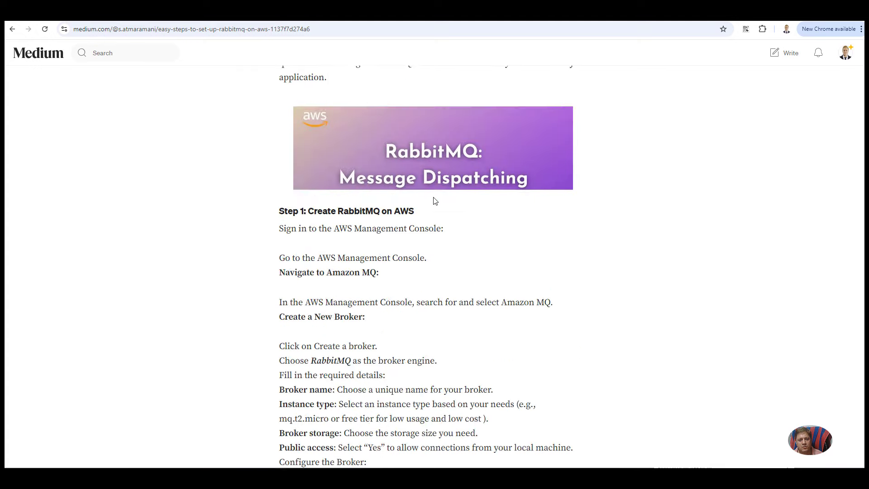
pyautogui.scroll(-10, 435, 200)
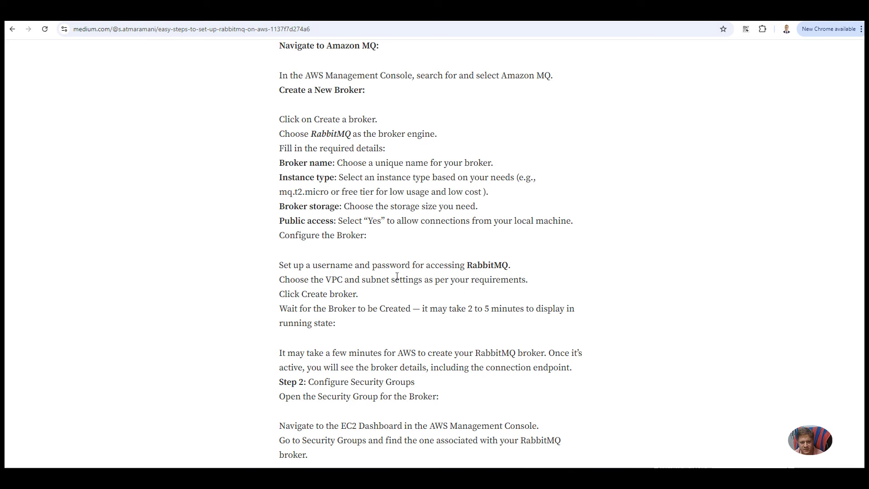
pyautogui.scroll(-20, 397, 276)
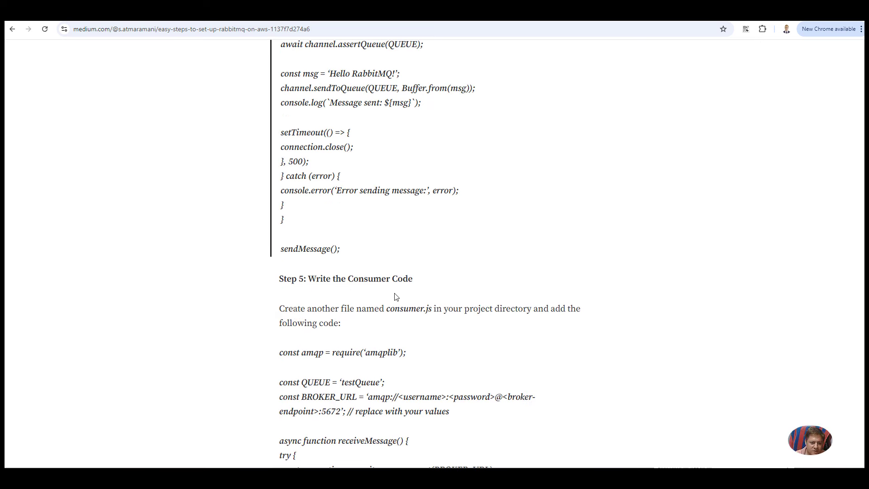
pyautogui.scroll(-4, 396, 293)
pyautogui.moveTo(287, 345); pyautogui.dragTo(347, 341)
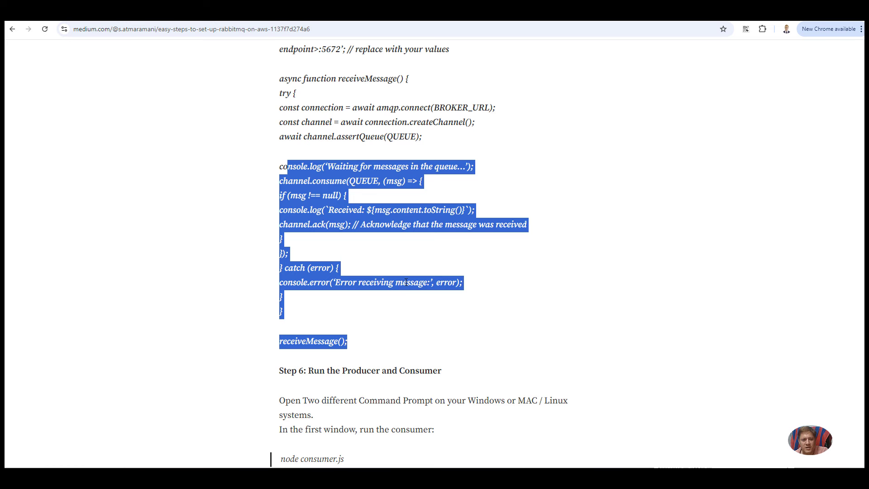
pyautogui.scroll(-15, 406, 282)
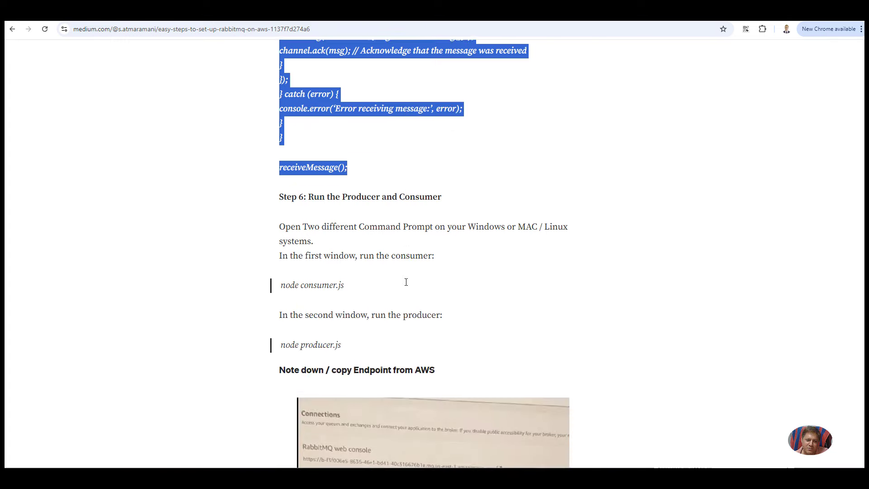
pyautogui.scroll(-15, 405, 282)
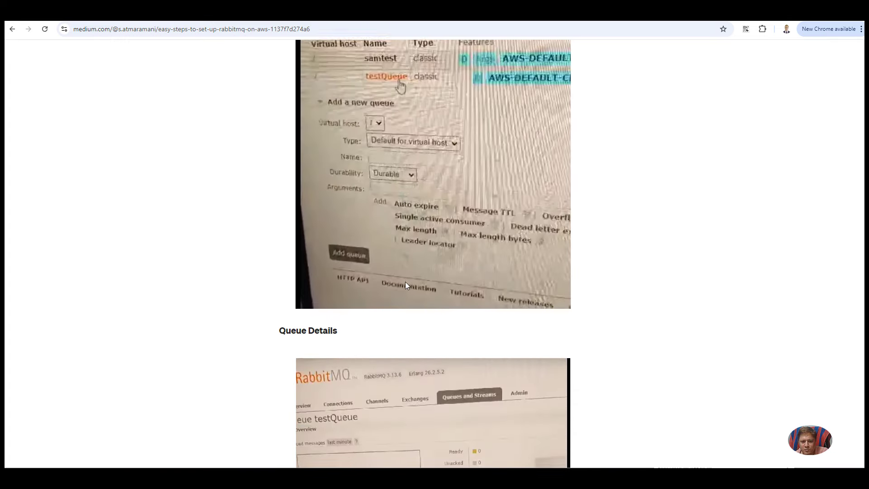
pyautogui.scroll(-3, 406, 282)
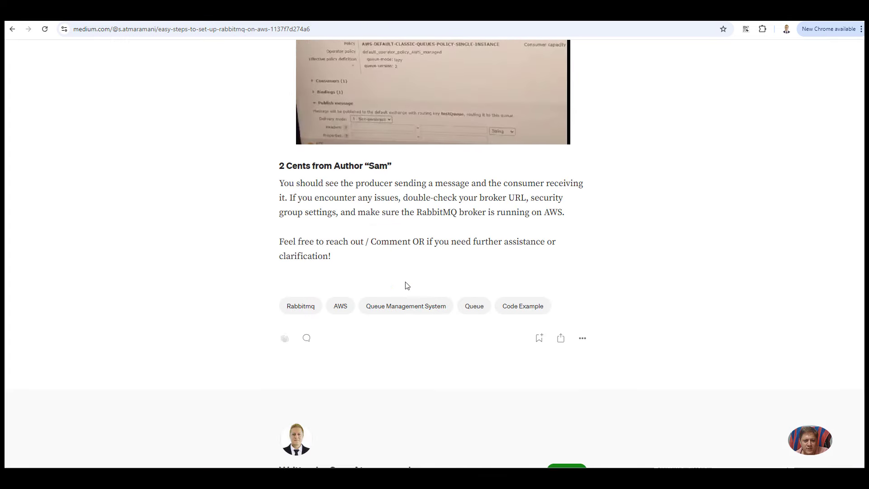
pyautogui.scroll(12, 406, 281)
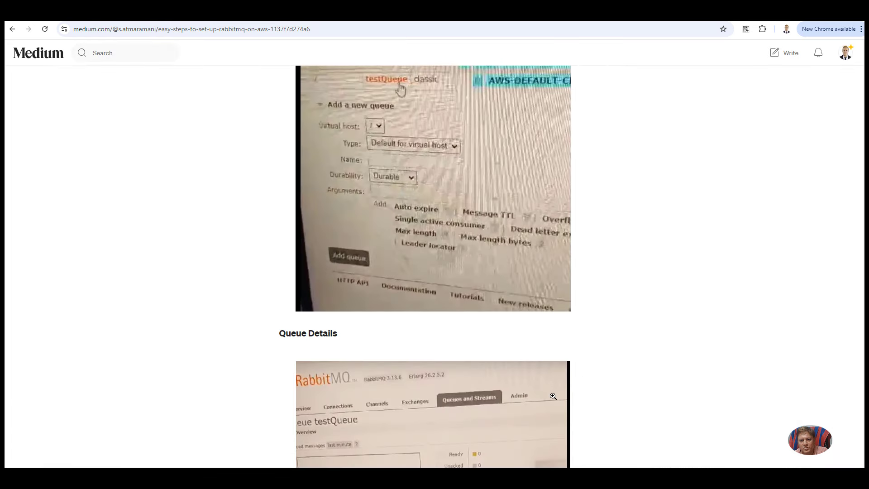